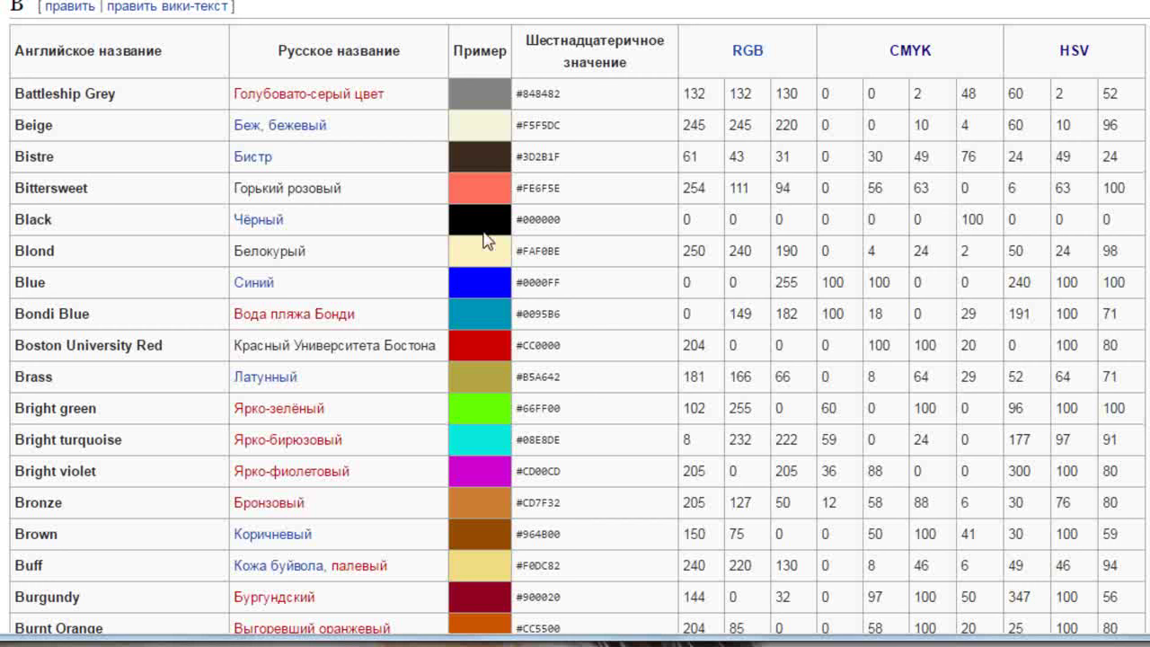
{"action": "scroll", "coordinate": [604, 321], "scroll_direction": "down", "scroll_amount": 2}
{"action": "scroll", "coordinate": [603, 322], "scroll_direction": "down", "scroll_amount": 3}
{"action": "scroll", "coordinate": [604, 321], "scroll_direction": "up", "scroll_amount": 3}
{"action": "scroll", "coordinate": [603, 321], "scroll_direction": "up", "scroll_amount": 2}
{"action": "scroll", "coordinate": [604, 322], "scroll_direction": "up", "scroll_amount": 1}
{"action": "scroll", "coordinate": [603, 321], "scroll_direction": "down", "scroll_amount": 1}
{"action": "double_click", "coordinate": [530, 218]}
Step: Deselect the hex code and bring up the colour selector for the white main colour
{"action": "left_click", "coordinate": [591, 231]}
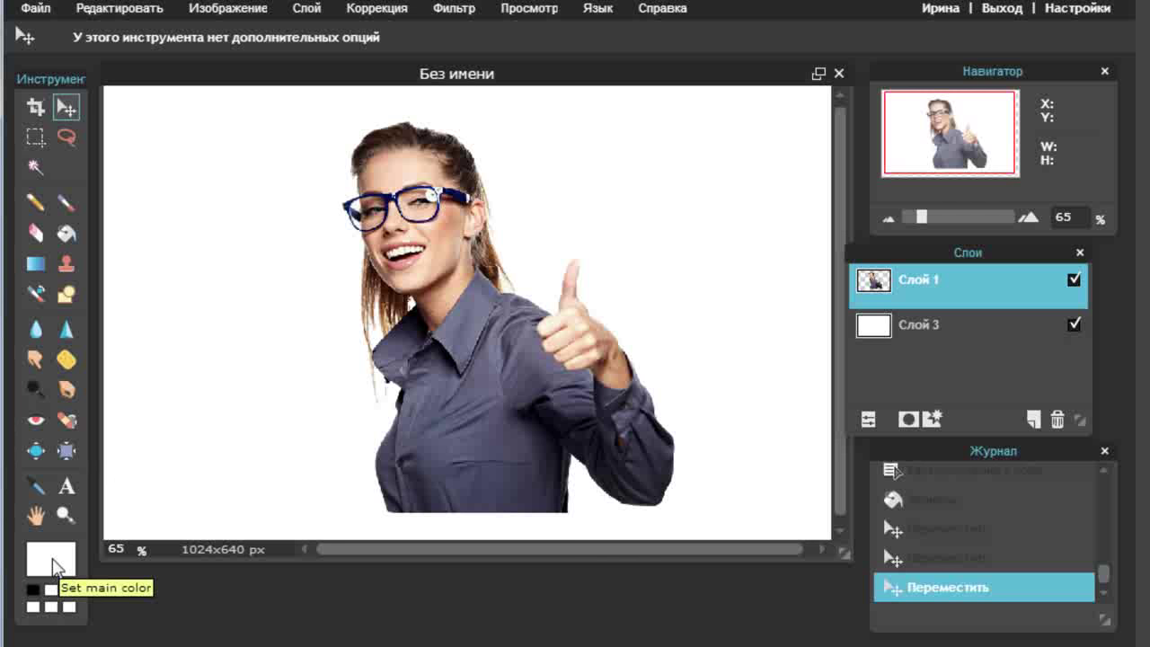
{"action": "left_click", "coordinate": [56, 566]}
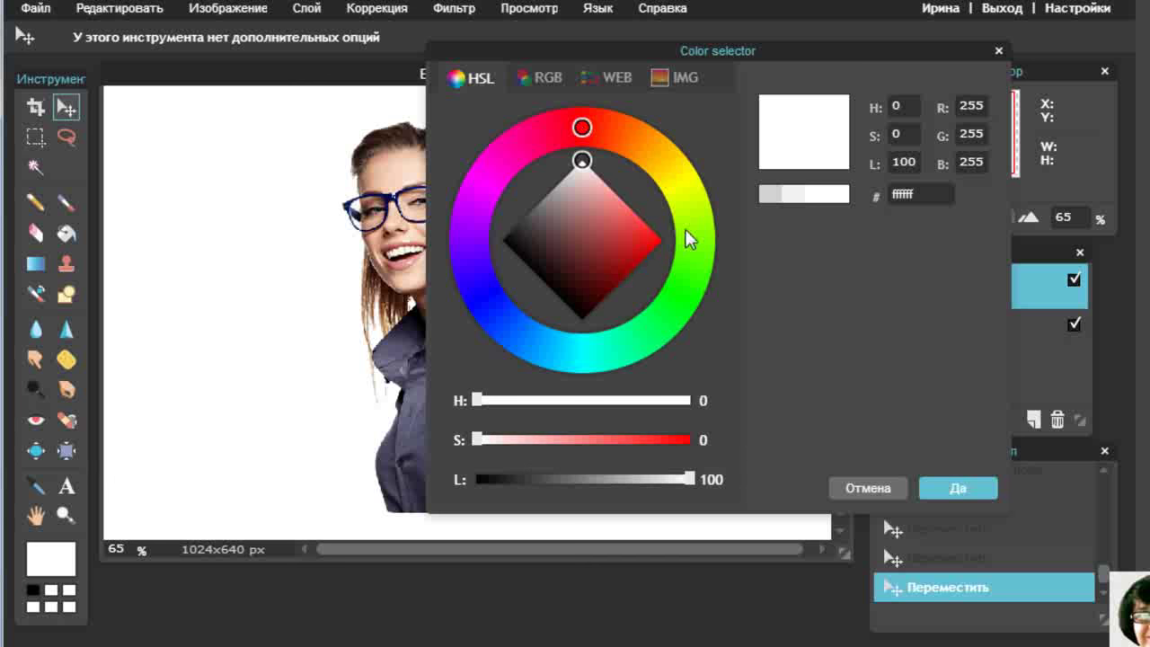
Step: Move the hue to 359; the colour stays white ffffff at saturation 0
{"action": "left_click_drag", "start_coordinate": [479, 401], "coordinate": [698, 404]}
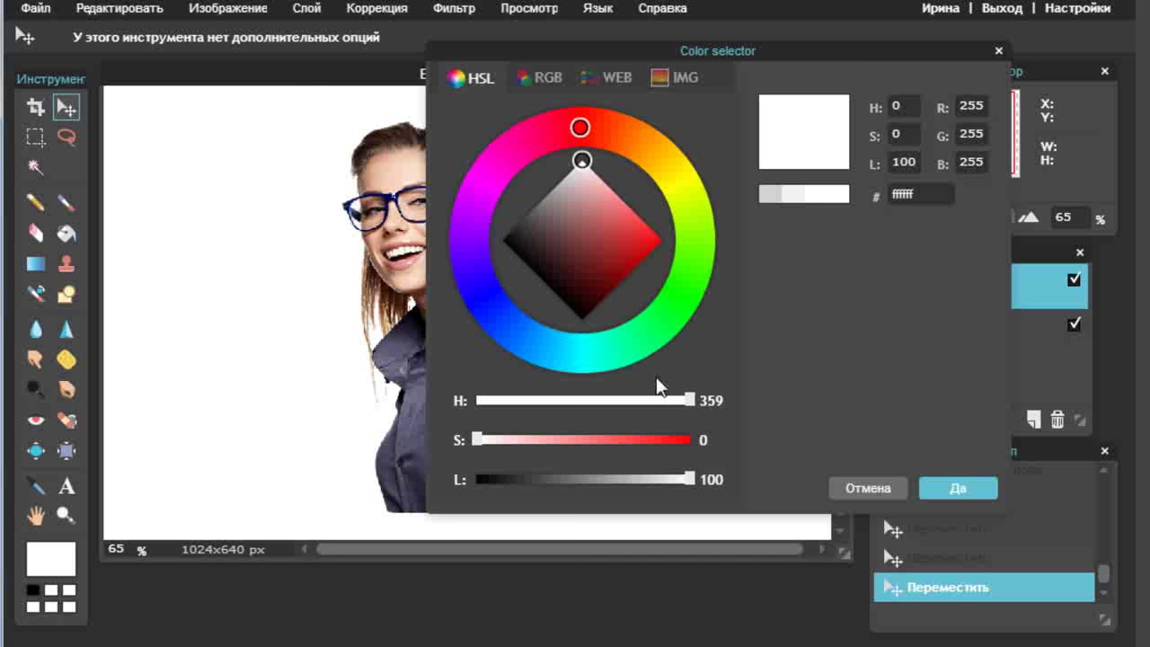
Step: Set hue 359 and saturation 100 to get vivid red ff0004
{"action": "mouse_move", "coordinate": [691, 401]}
{"action": "left_mouse_down"}
{"action": "mouse_move", "coordinate": [498, 401]}
{"action": "mouse_move", "coordinate": [471, 424]}
{"action": "mouse_move", "coordinate": [531, 399]}
{"action": "mouse_move", "coordinate": [694, 396]}
{"action": "left_mouse_up"}
{"action": "left_click_drag", "start_coordinate": [477, 436], "coordinate": [695, 442]}
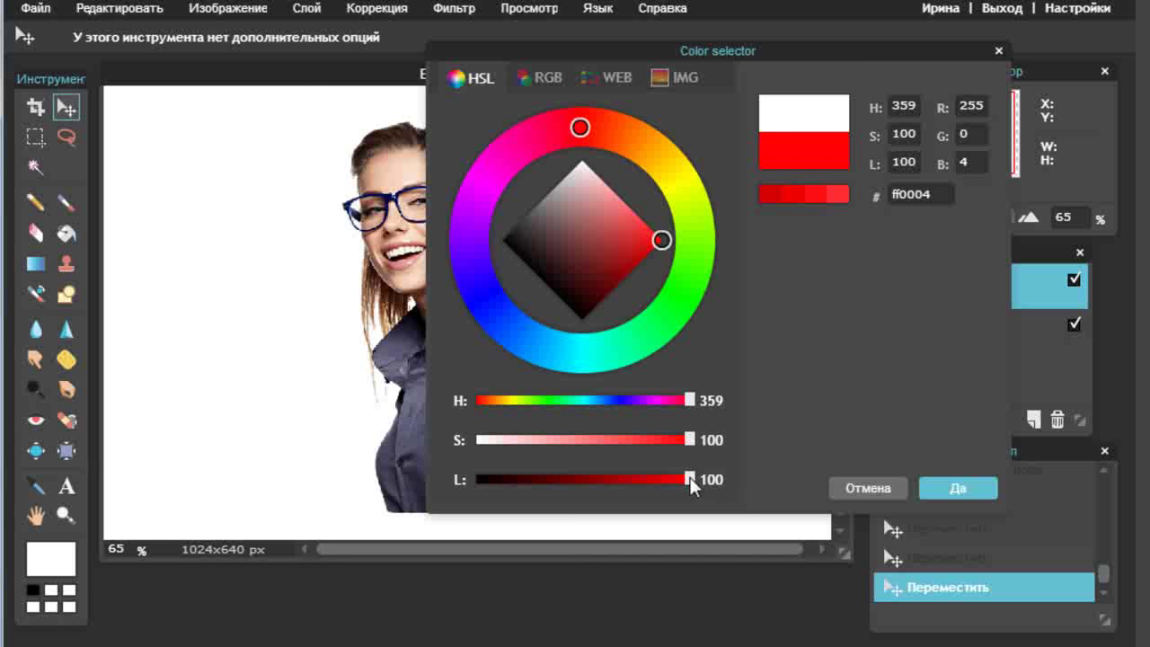
Step: Try different lightness values, then set hue 0 and saturation 0 for white ffffff
{"action": "left_click_drag", "start_coordinate": [690, 477], "coordinate": [469, 454]}
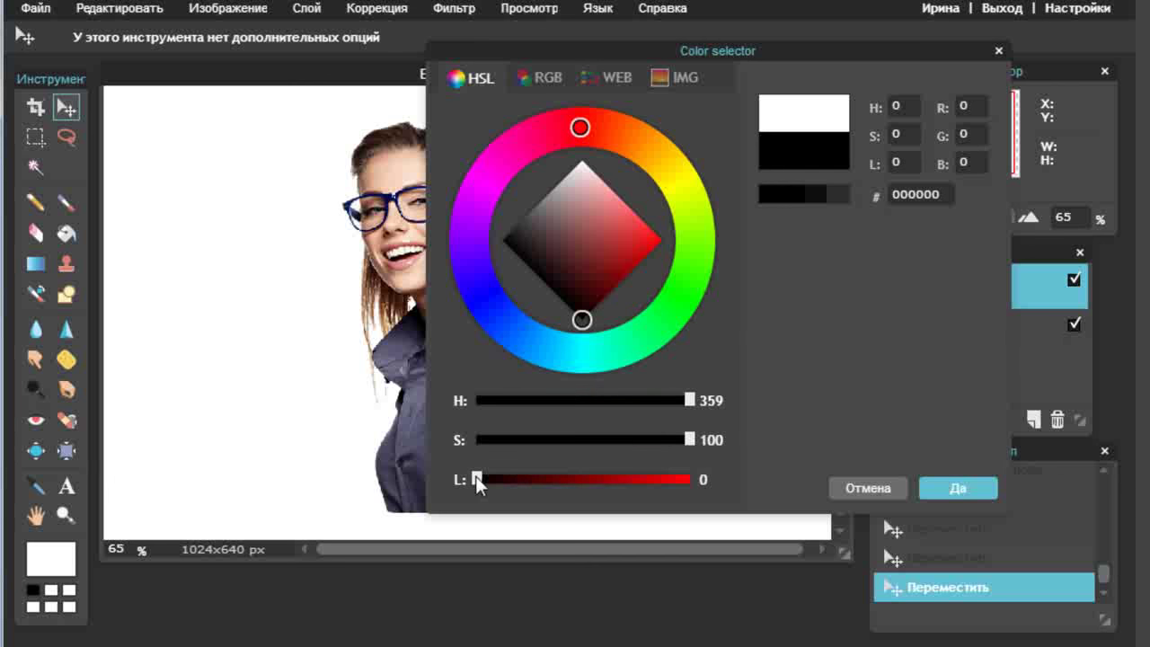
{"action": "mouse_move", "coordinate": [478, 477]}
{"action": "left_mouse_down"}
{"action": "mouse_move", "coordinate": [594, 500]}
{"action": "mouse_move", "coordinate": [709, 493]}
{"action": "left_mouse_up"}
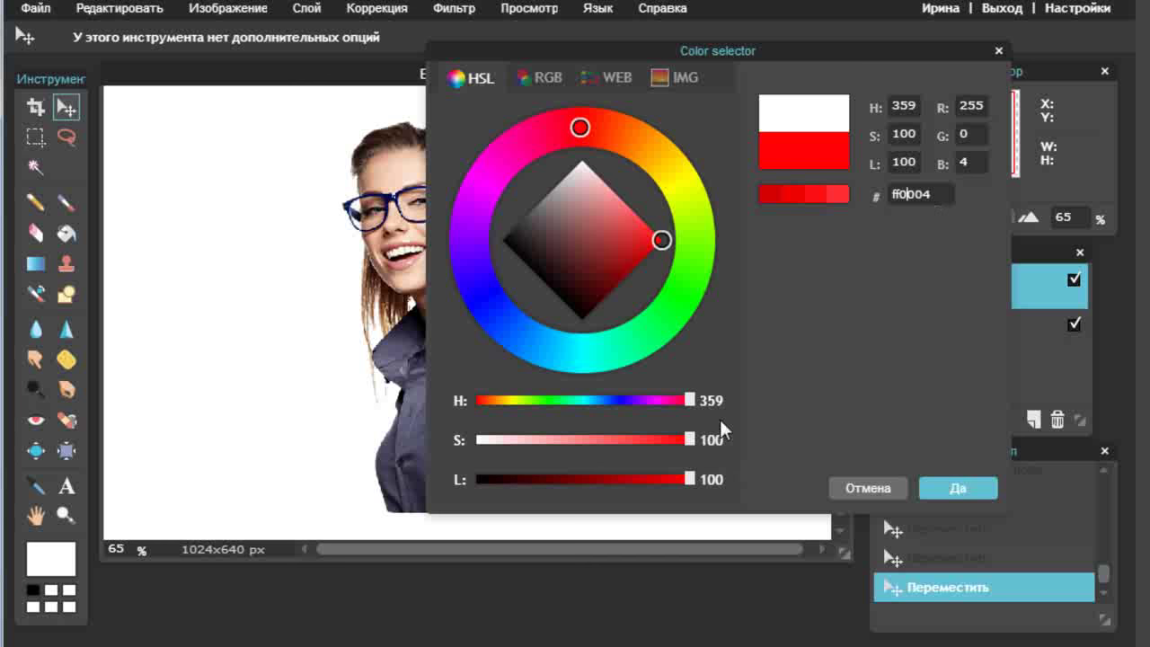
{"action": "left_click_drag", "start_coordinate": [691, 400], "coordinate": [477, 400]}
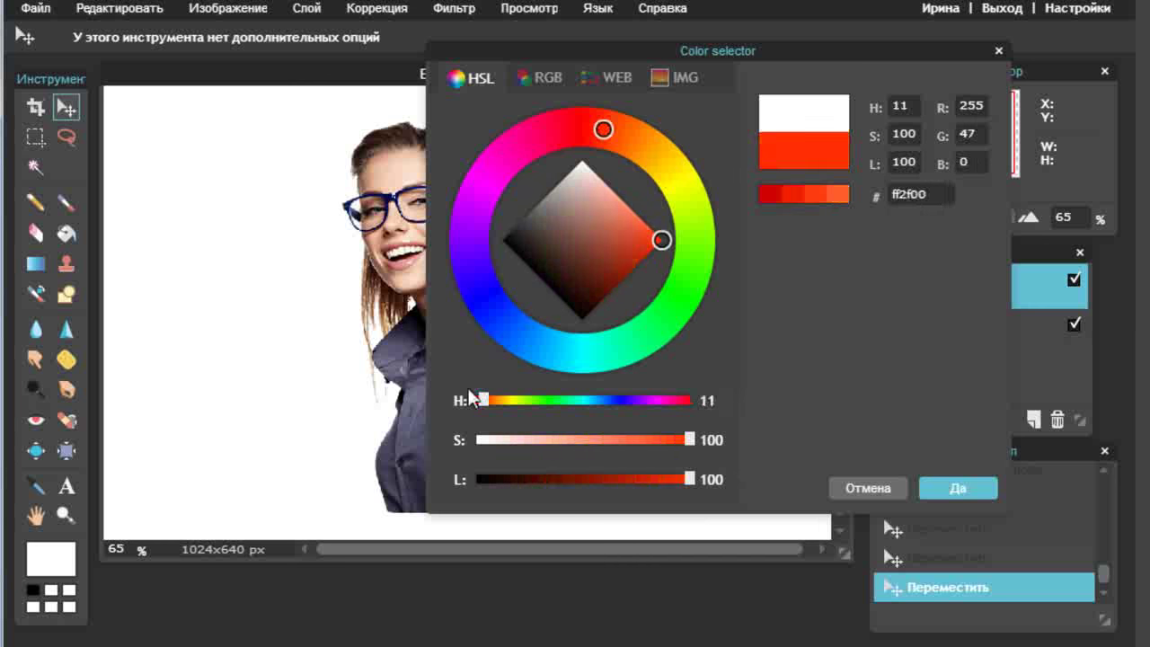
{"action": "mouse_move", "coordinate": [690, 439]}
{"action": "left_mouse_down"}
{"action": "mouse_move", "coordinate": [501, 452]}
{"action": "mouse_move", "coordinate": [457, 440]}
{"action": "left_mouse_up"}
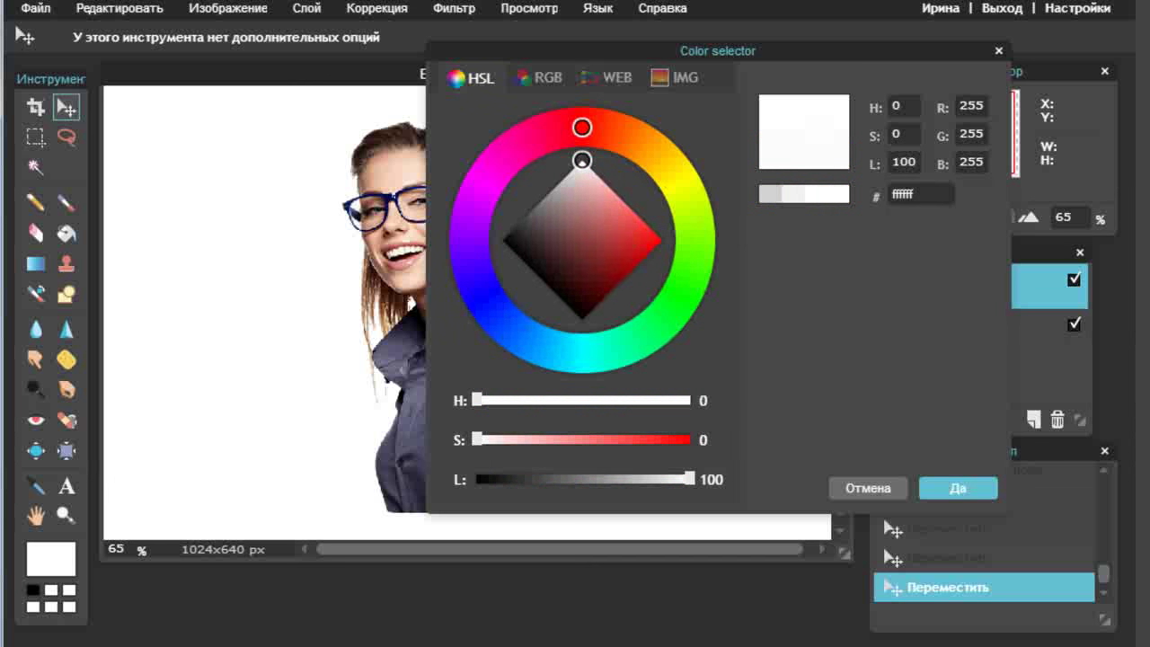
Step: Show the WEB palette of colour swatches, with white ffffff still selected
{"action": "left_click", "coordinate": [612, 80]}
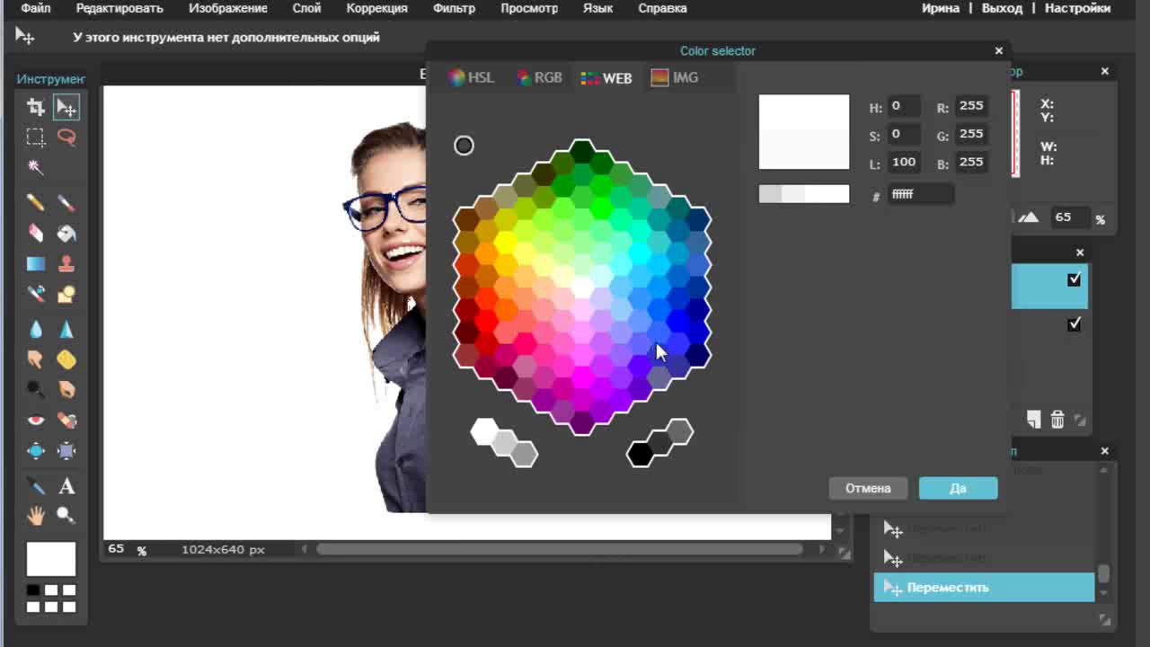
Step: Try web-safe green 009900, then pick black 000000 from the grey swatches
{"action": "left_click", "coordinate": [562, 186]}
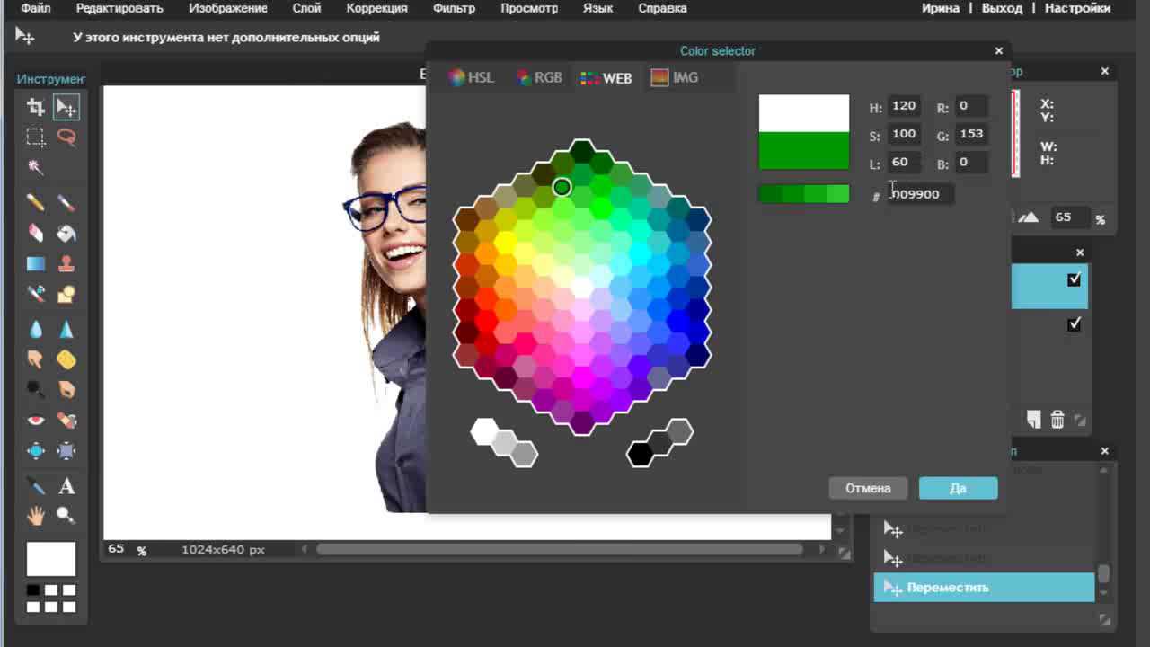
{"action": "left_click_drag", "start_coordinate": [891, 193], "coordinate": [941, 193]}
{"action": "left_click", "coordinate": [640, 454]}
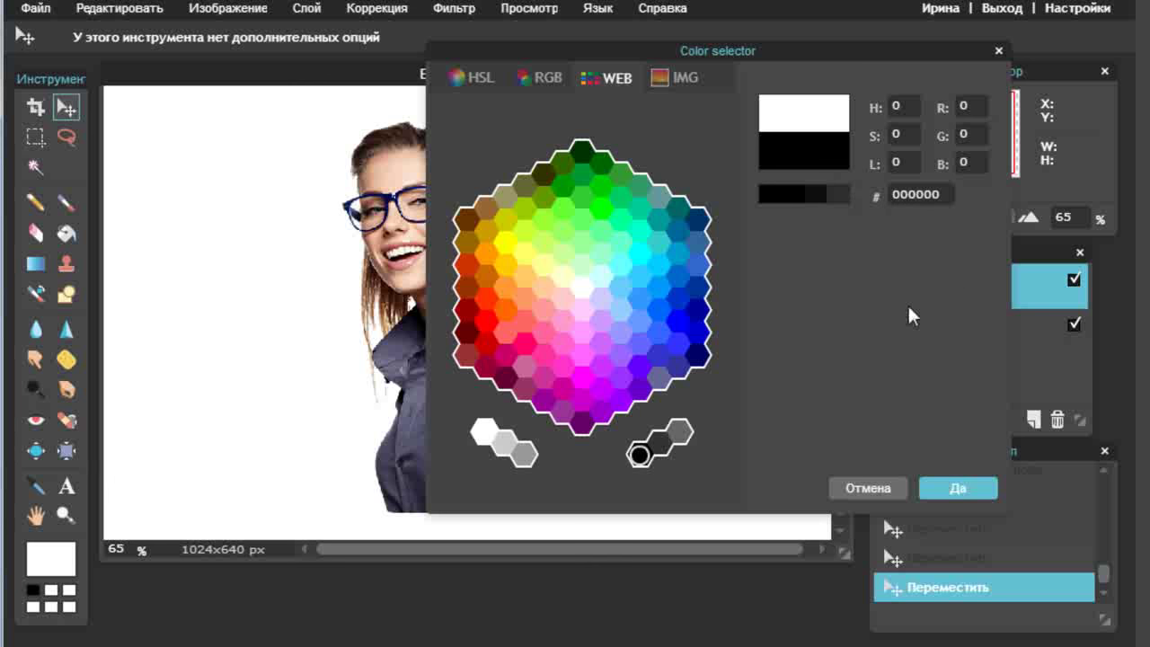
Step: Show the RGB mixer with red, green and blue at 0 for black 000000
{"action": "left_click", "coordinate": [540, 79]}
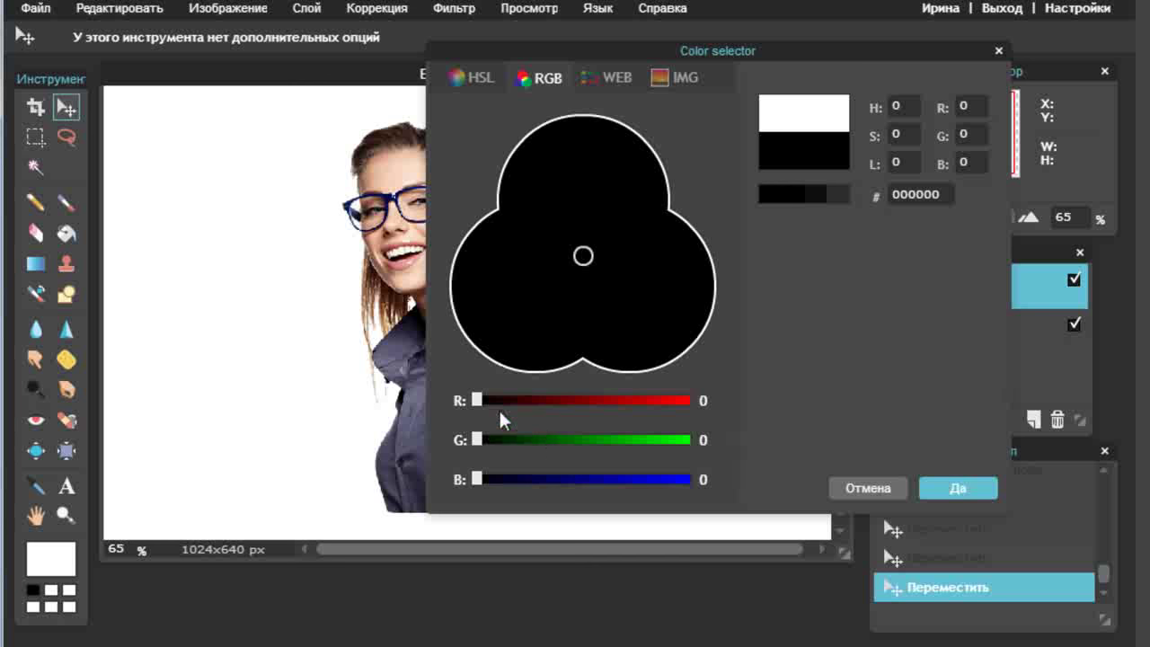
Step: Raise red to 255 for pure red ff0000
{"action": "left_click_drag", "start_coordinate": [478, 396], "coordinate": [695, 398]}
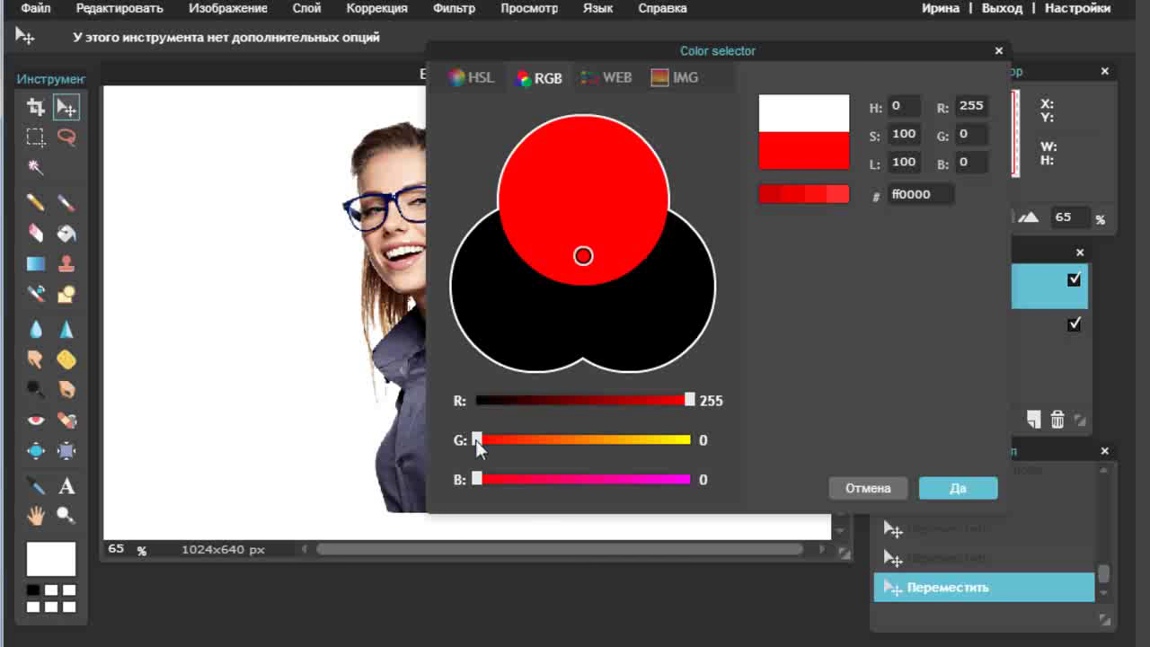
Step: Raise green to 255 to make yellow ffff00
{"action": "left_click_drag", "start_coordinate": [476, 439], "coordinate": [707, 456]}
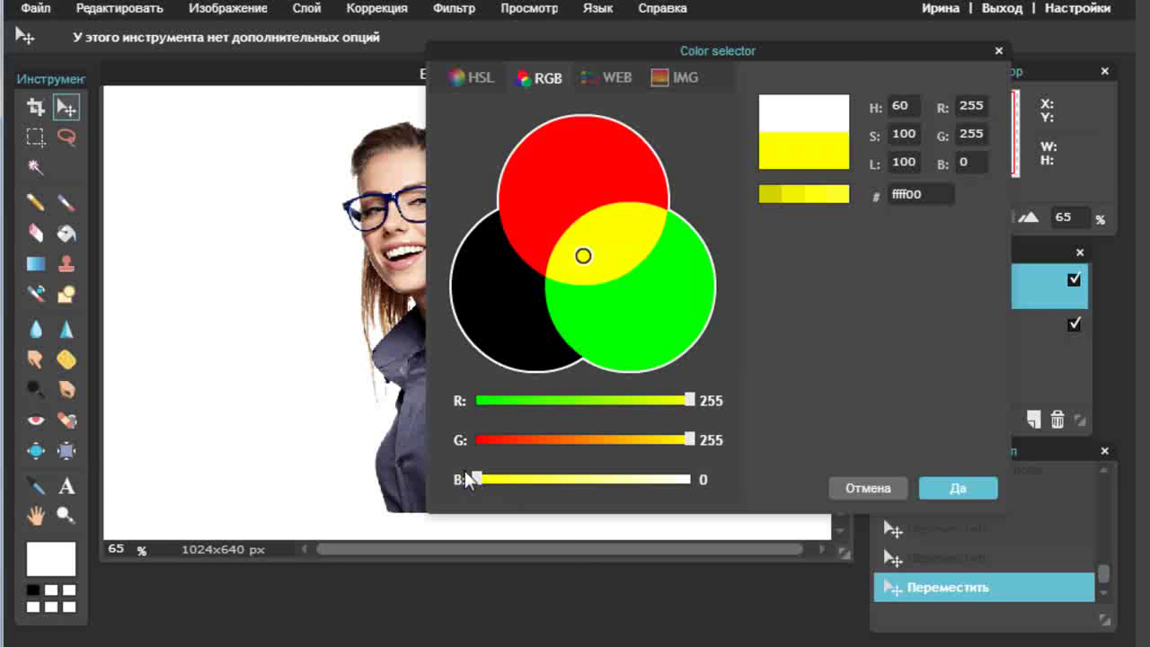
Step: Raise blue to 255, then lower green to 120 for light pink ff78ff
{"action": "left_click_drag", "start_coordinate": [477, 479], "coordinate": [730, 513]}
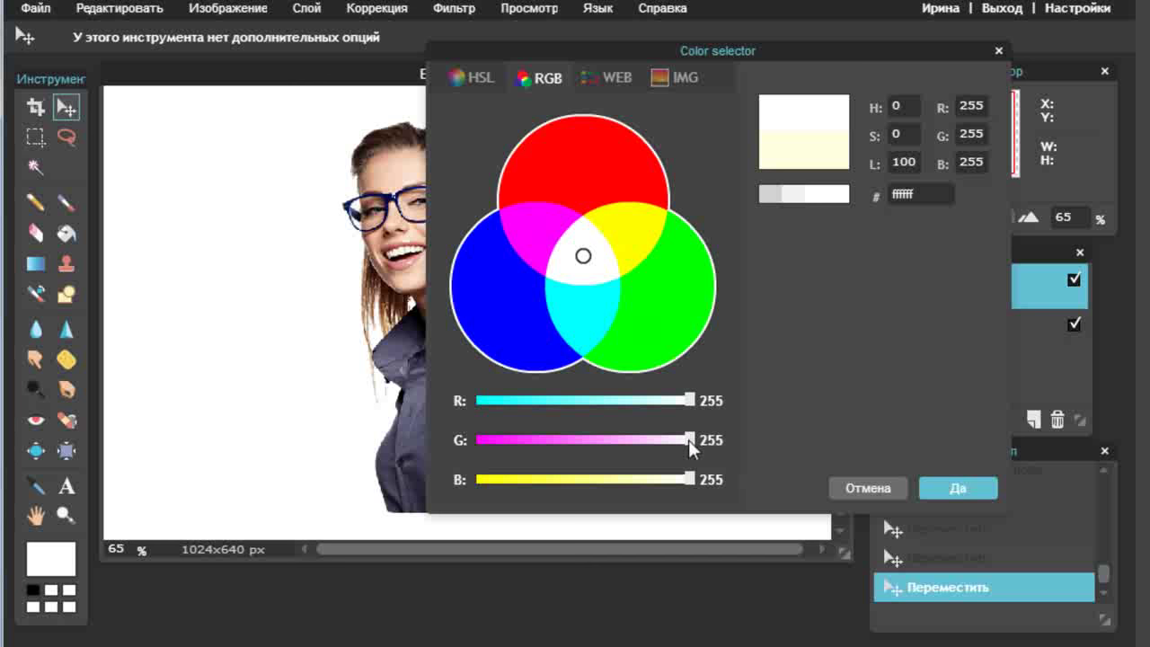
{"action": "left_click_drag", "start_coordinate": [682, 442], "coordinate": [577, 439]}
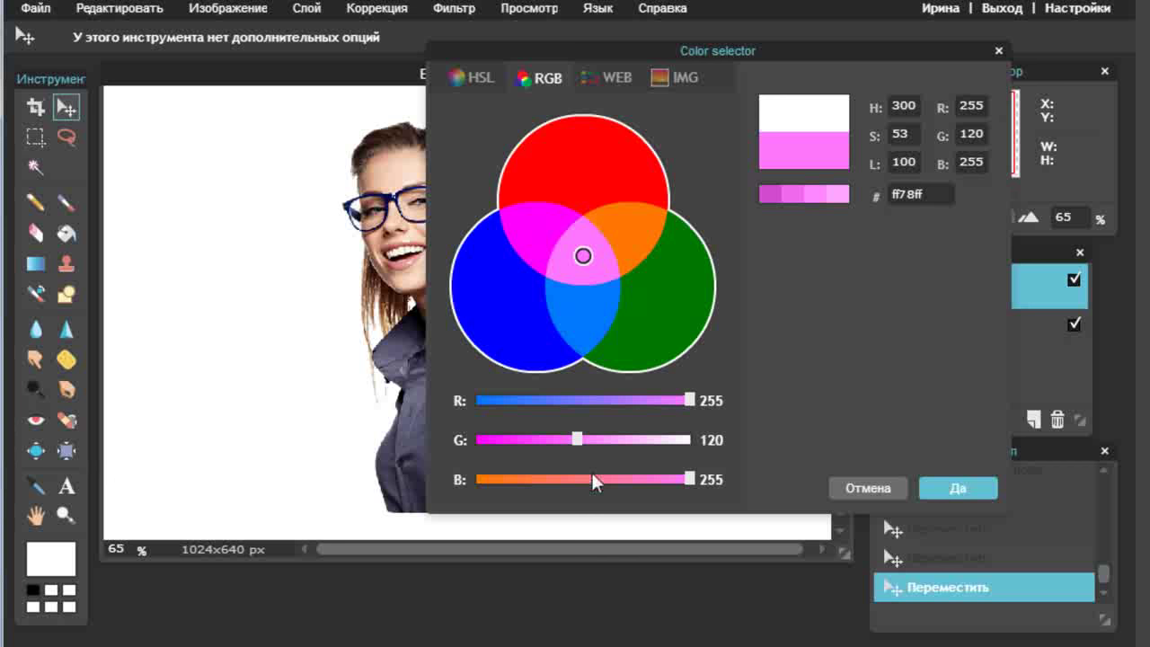
Step: Set the blue value to 85 to finish the salmon-orange ff7855 mix
{"action": "left_click", "coordinate": [547, 479]}
Step: Try light pink, deeper pink, navy and darker navy image swatches, then cancel the colour selector
{"action": "left_click", "coordinate": [679, 78]}
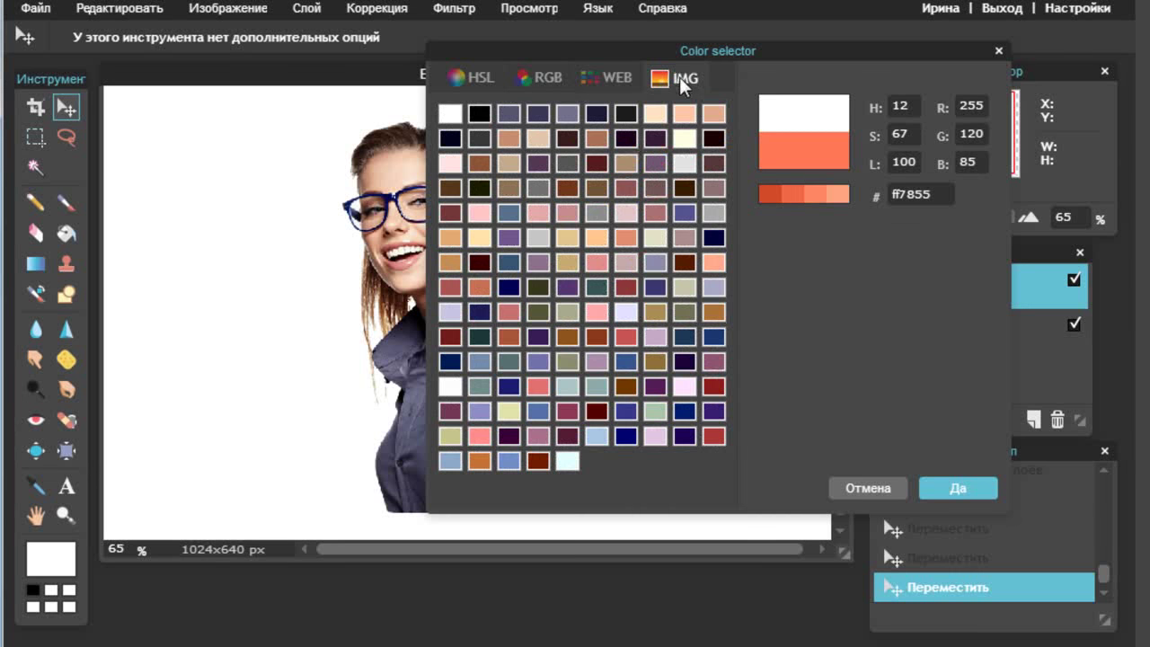
{"action": "left_click", "coordinate": [541, 214]}
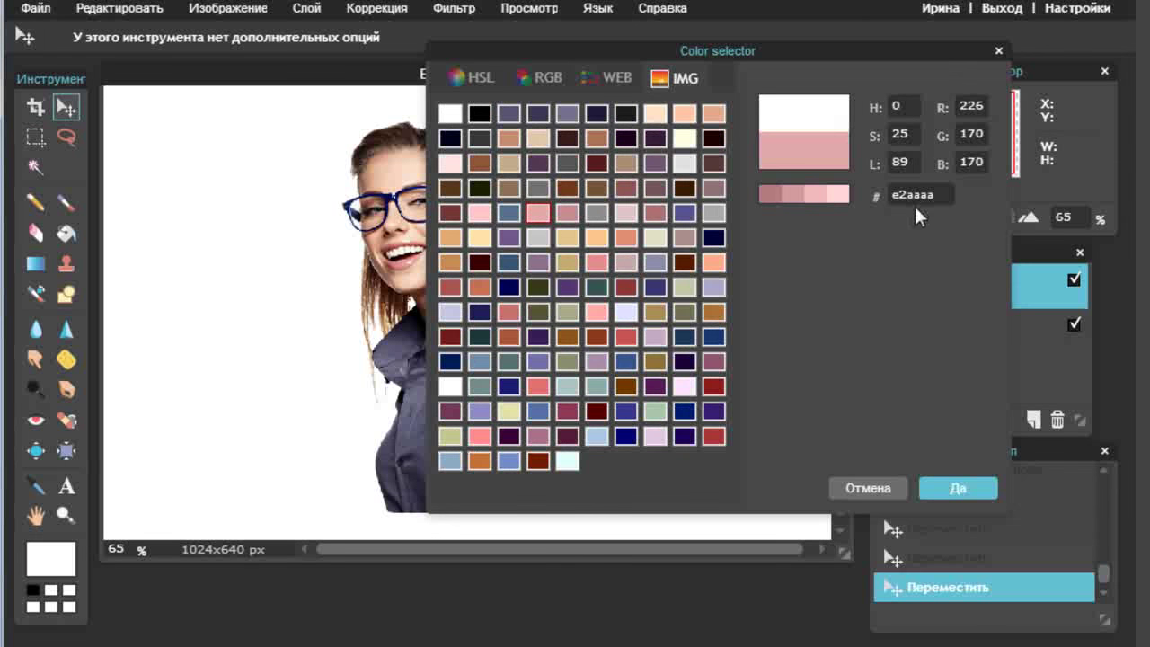
{"action": "left_click", "coordinate": [538, 387]}
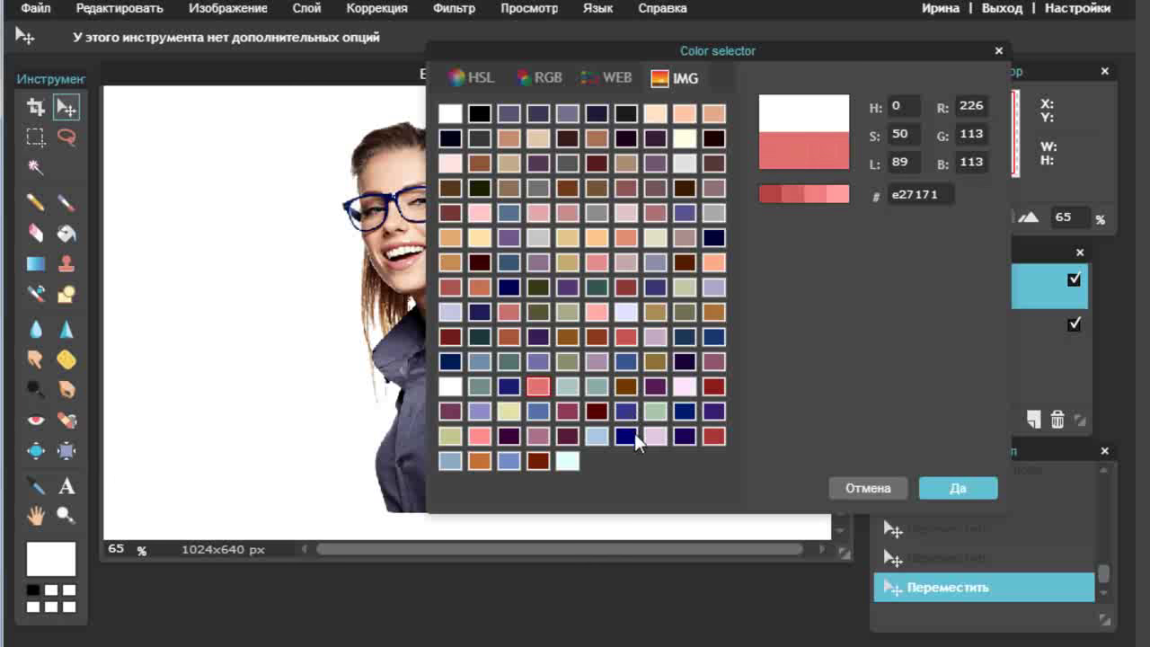
{"action": "left_click", "coordinate": [629, 435]}
{"action": "left_click", "coordinate": [714, 237]}
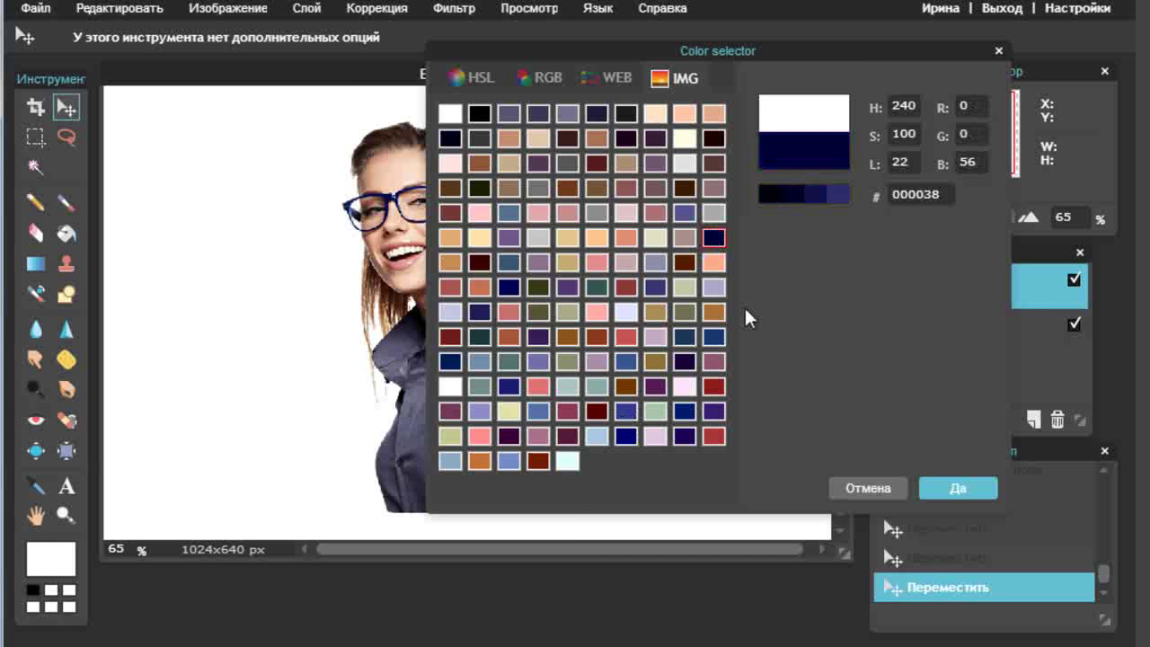
{"action": "left_click", "coordinate": [882, 487]}
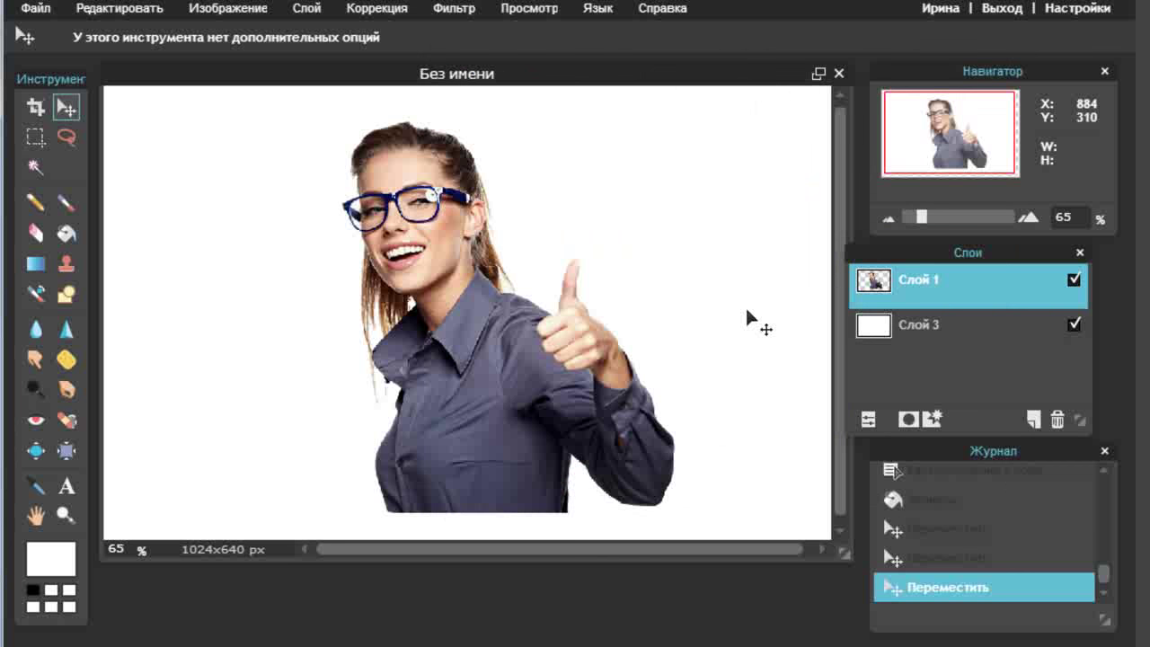
Step: Browse the Коррекция and Фильтр menus, then bring up the Слой menu
{"action": "left_click", "coordinate": [378, 7]}
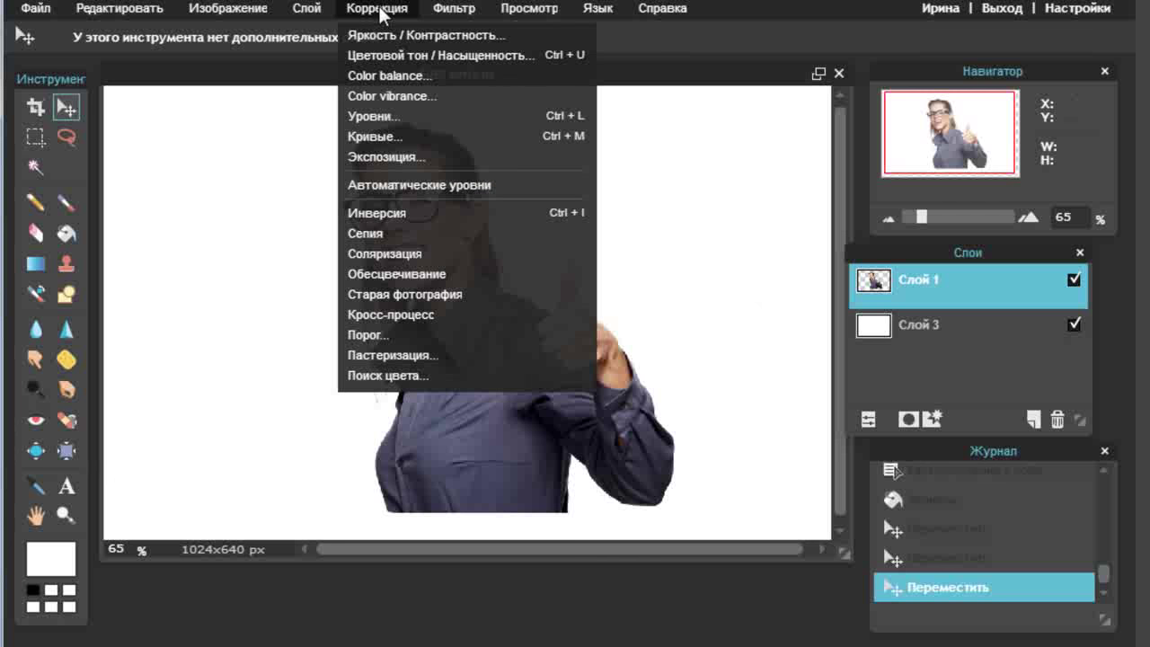
{"action": "left_click", "coordinate": [454, 8]}
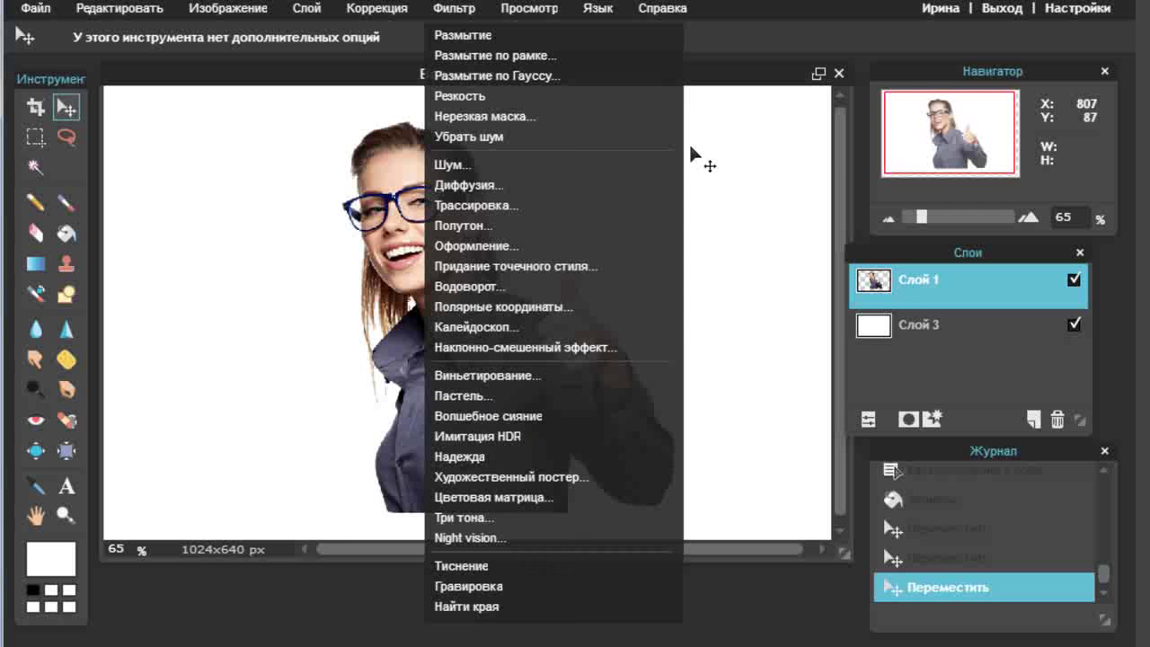
{"action": "left_click", "coordinate": [751, 217]}
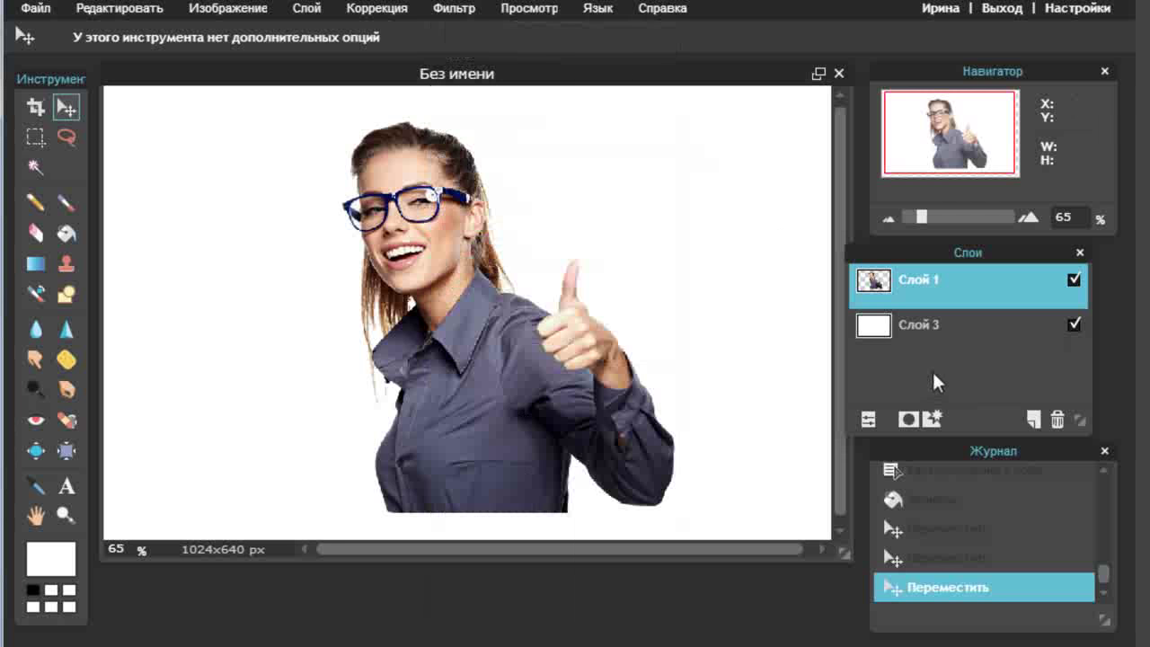
{"action": "left_click", "coordinate": [305, 8]}
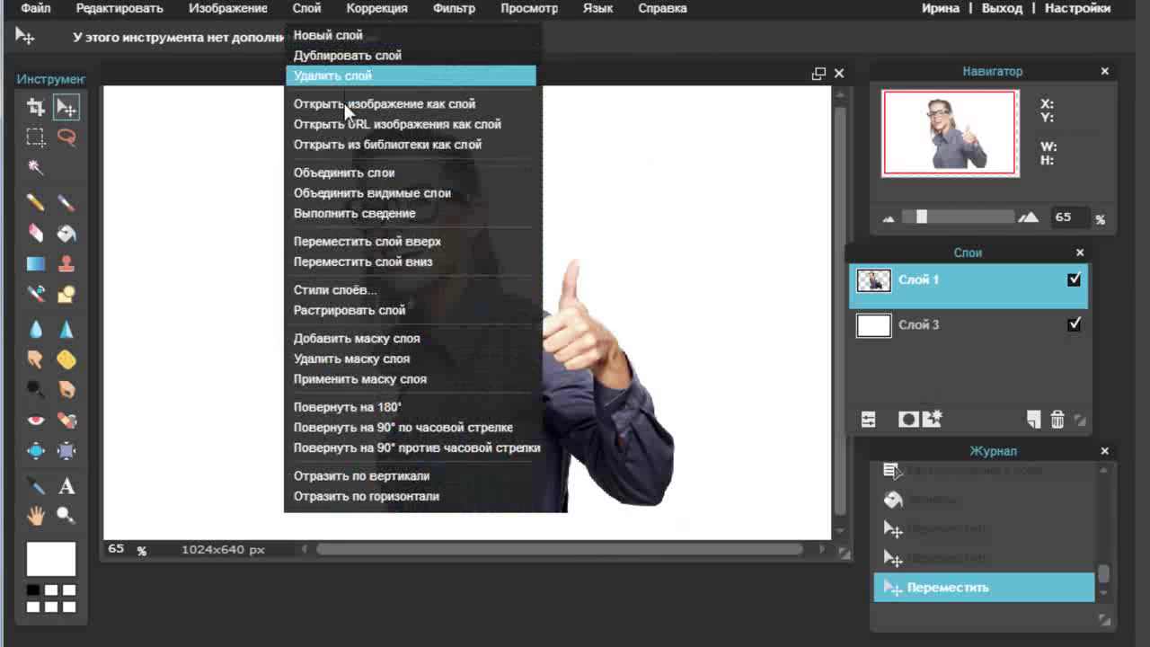
Step: Insert 'девушка' from the library's New folder as a new layer and drag it left
{"action": "left_click", "coordinate": [353, 144]}
{"action": "left_click", "coordinate": [160, 132]}
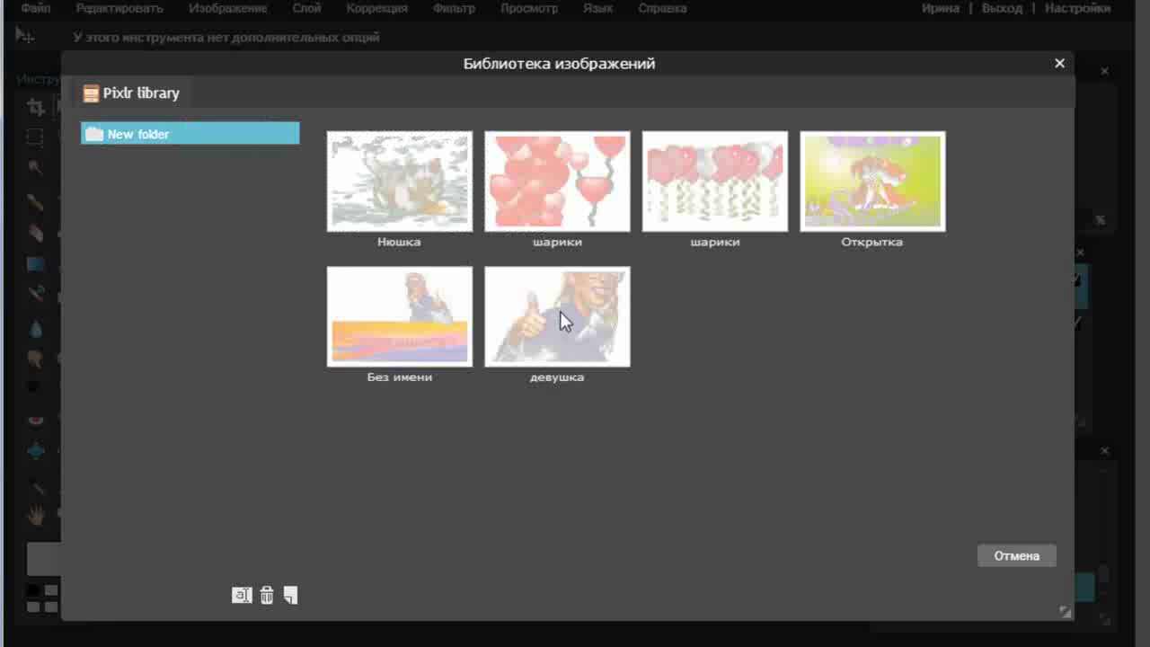
{"action": "left_click", "coordinate": [560, 314]}
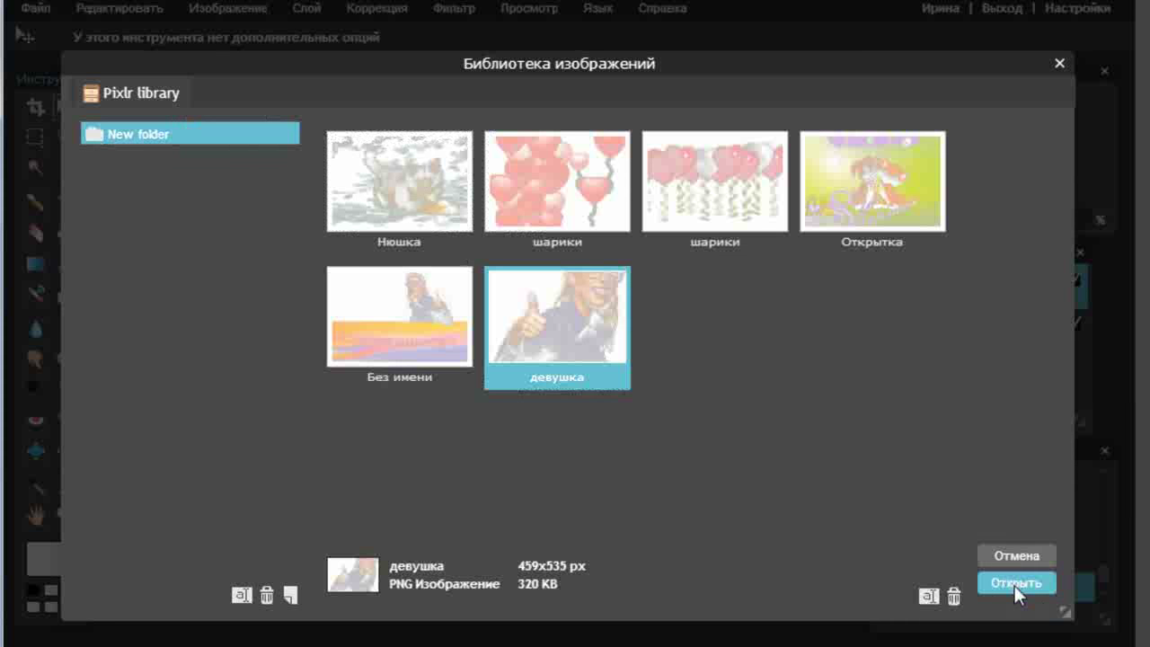
{"action": "left_click", "coordinate": [1014, 584]}
{"action": "mouse_move", "coordinate": [564, 397]}
{"action": "left_mouse_down"}
{"action": "mouse_move", "coordinate": [351, 385]}
{"action": "mouse_move", "coordinate": [259, 406]}
{"action": "left_mouse_up"}
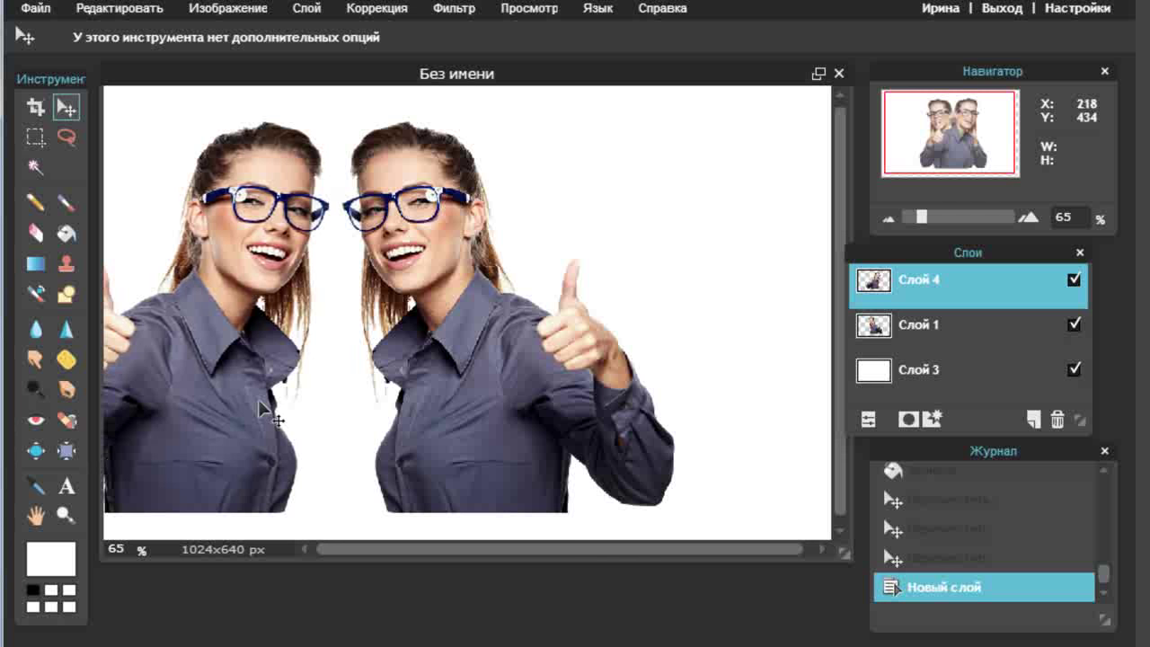
Step: Nudge the left woman one pixel further left and show the Коррекция menu
{"action": "left_click_drag", "start_coordinate": [259, 406], "coordinate": [258, 406]}
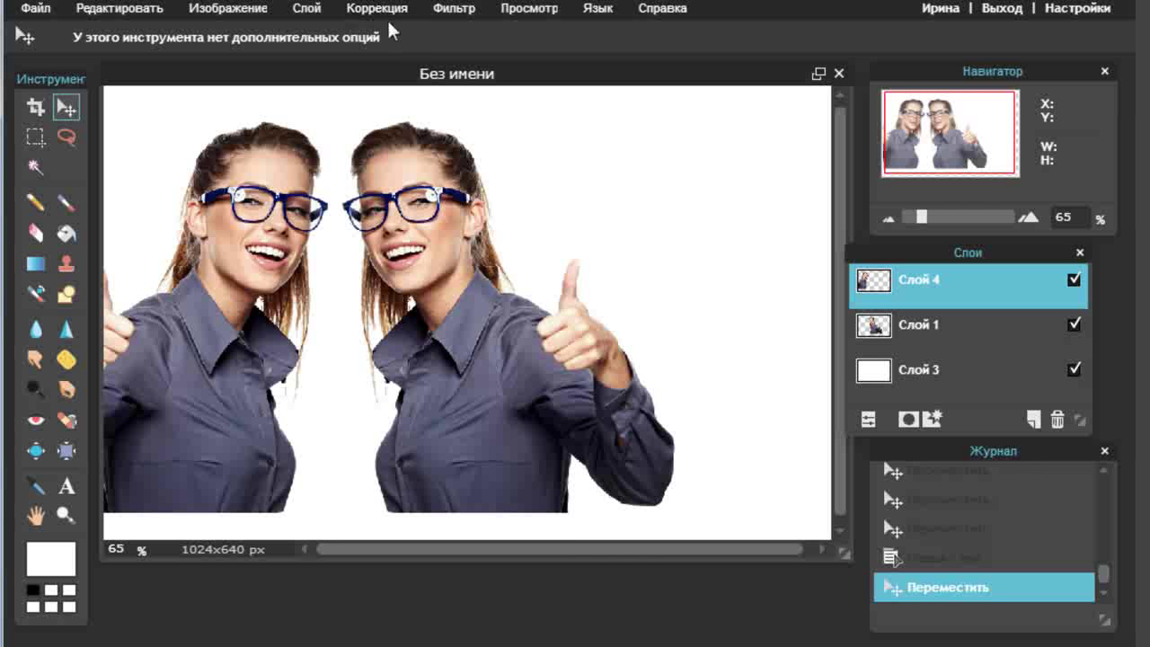
{"action": "left_click", "coordinate": [393, 9]}
{"action": "mouse_move", "coordinate": [454, 8]}
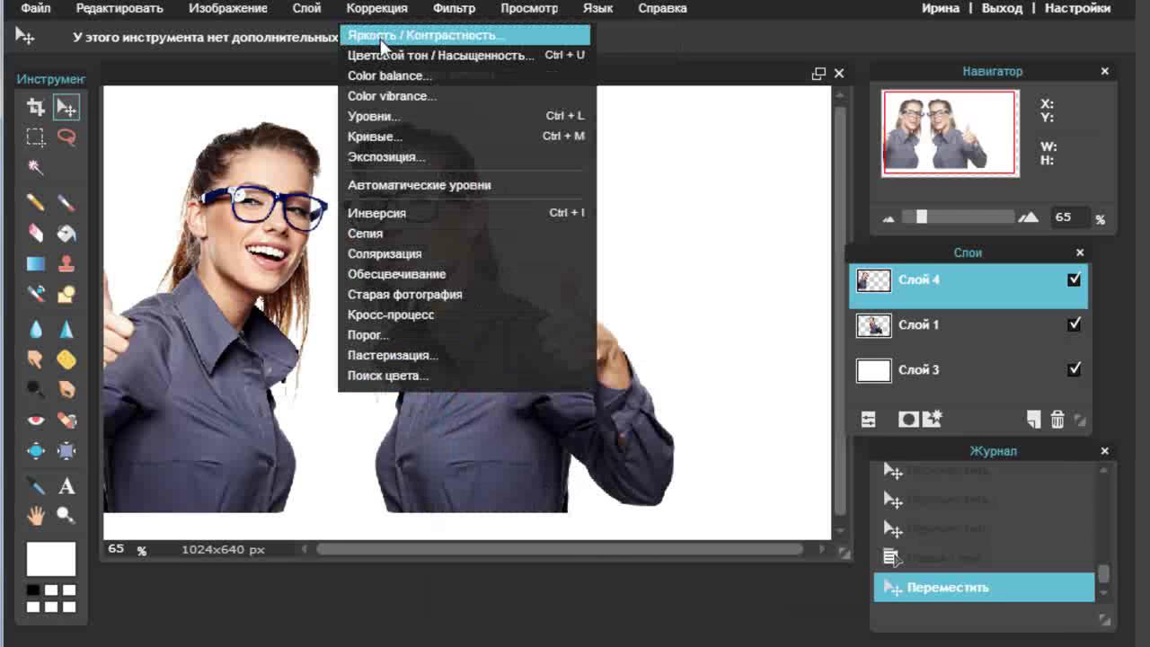
{"action": "left_click", "coordinate": [380, 35]}
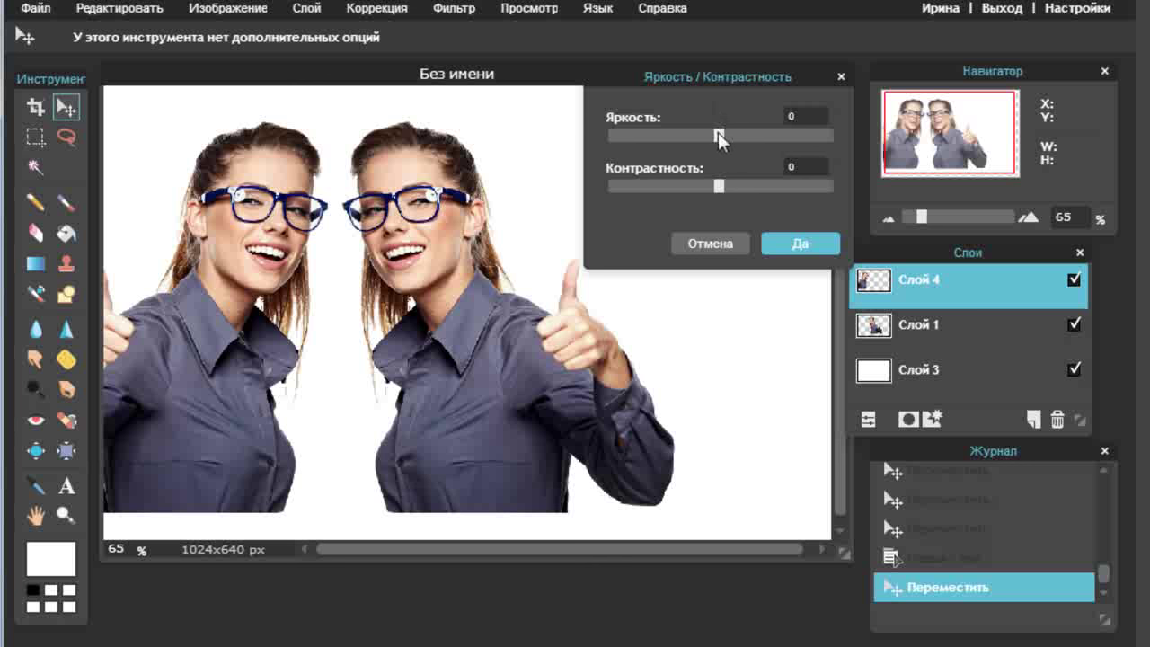
{"action": "mouse_move", "coordinate": [715, 133]}
{"action": "left_mouse_down"}
{"action": "mouse_move", "coordinate": [691, 133]}
{"action": "mouse_move", "coordinate": [719, 136]}
{"action": "left_mouse_up"}
{"action": "mouse_move", "coordinate": [720, 186]}
{"action": "left_mouse_down"}
{"action": "mouse_move", "coordinate": [644, 177]}
{"action": "mouse_move", "coordinate": [718, 181]}
{"action": "left_mouse_up"}
{"action": "mouse_move", "coordinate": [718, 135]}
{"action": "left_mouse_down"}
{"action": "mouse_move", "coordinate": [766, 140]}
{"action": "mouse_move", "coordinate": [709, 132]}
{"action": "left_mouse_up"}
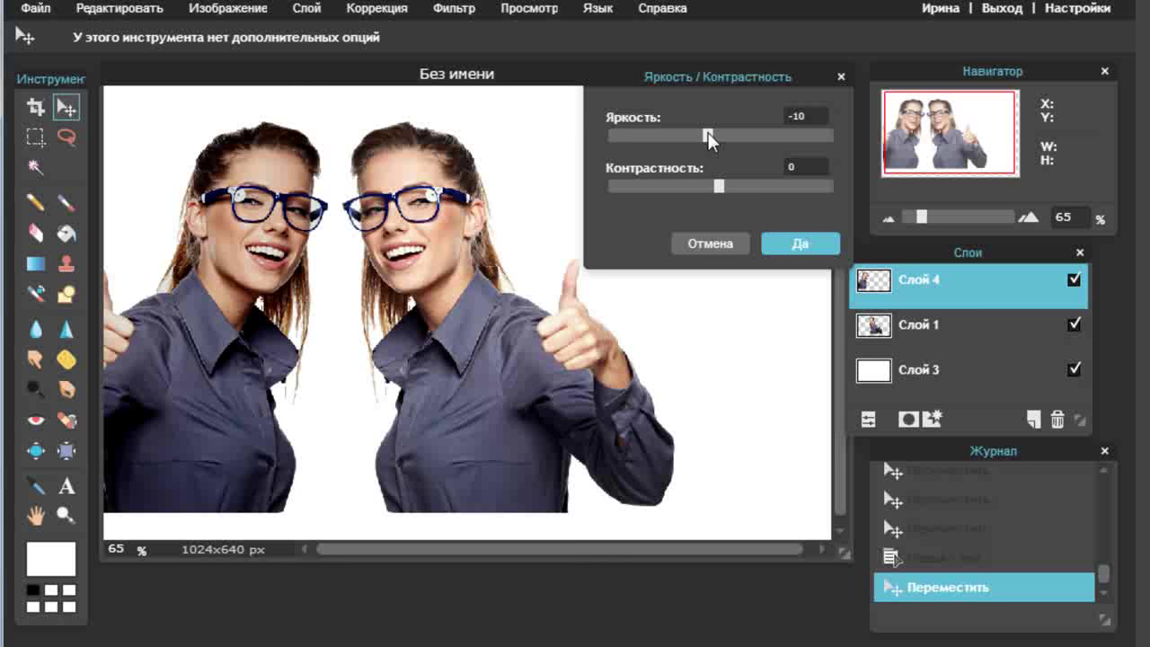
{"action": "left_click_drag", "start_coordinate": [718, 189], "coordinate": [748, 188]}
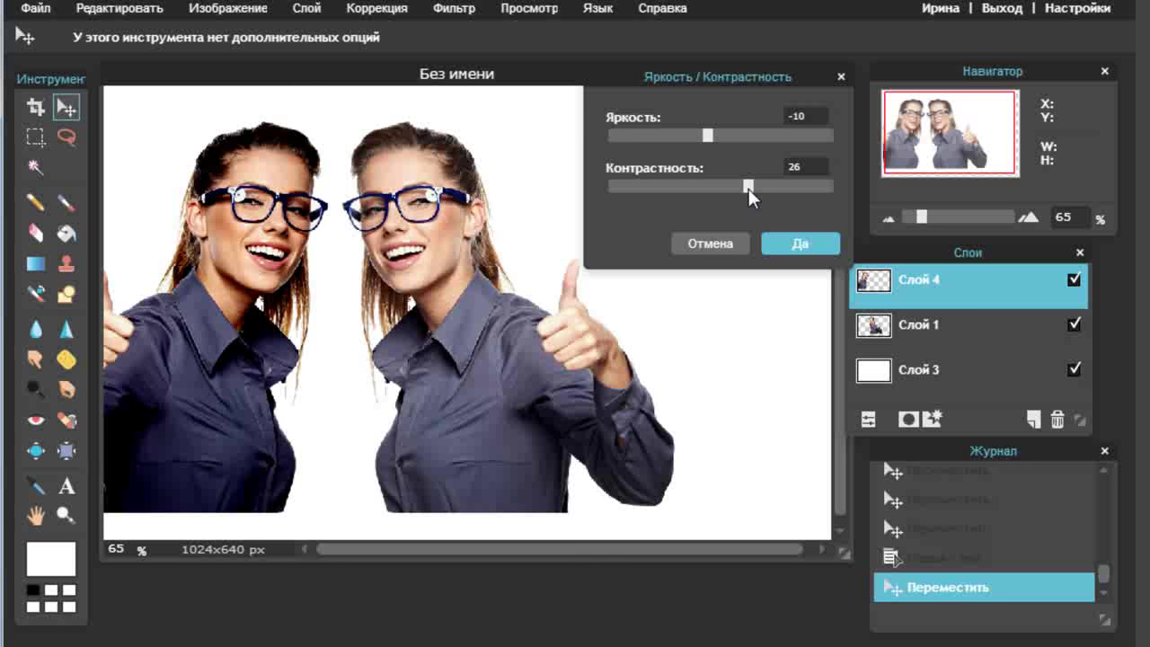
{"action": "left_click_drag", "start_coordinate": [749, 189], "coordinate": [720, 180]}
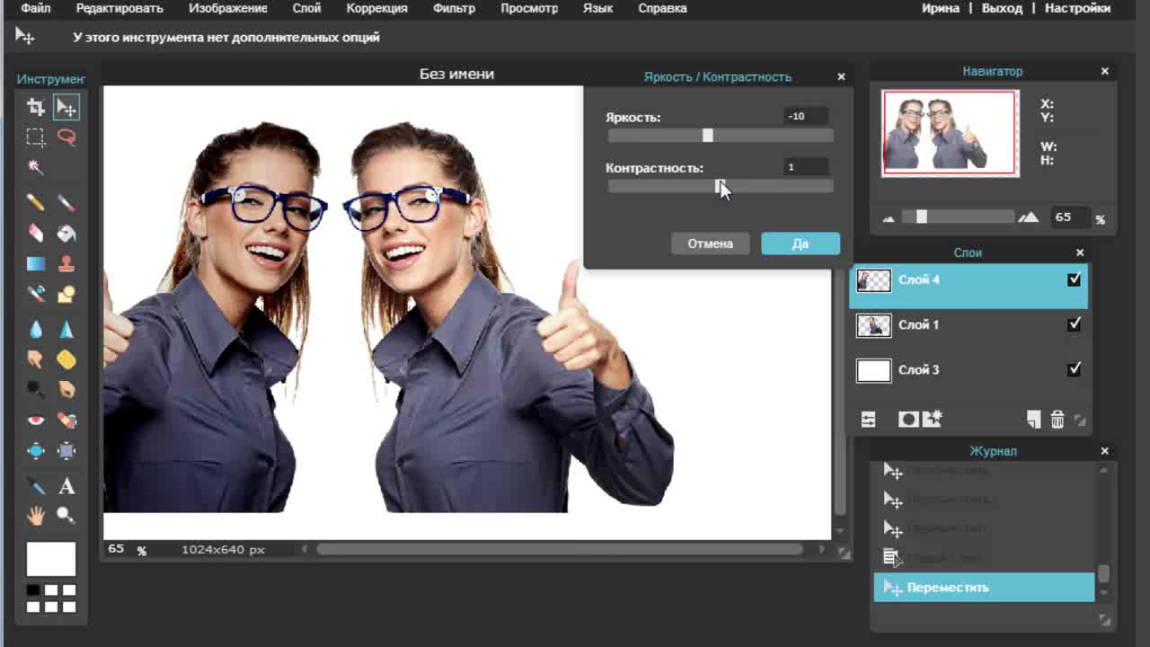
{"action": "left_click", "coordinate": [705, 243]}
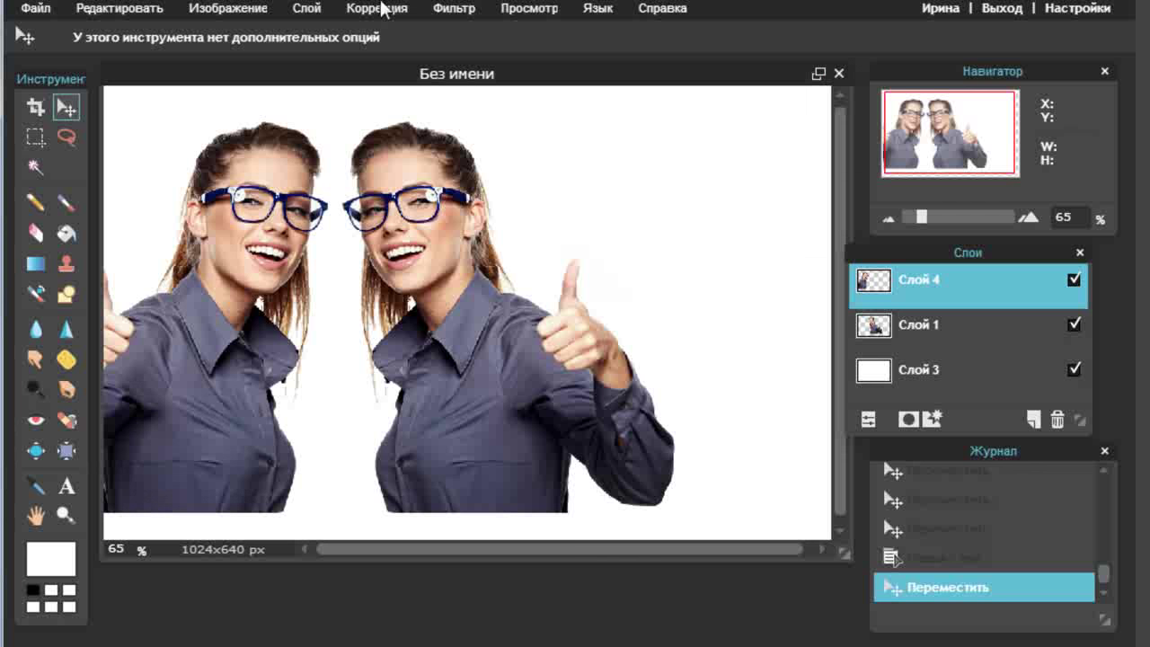
{"action": "left_click", "coordinate": [381, 7]}
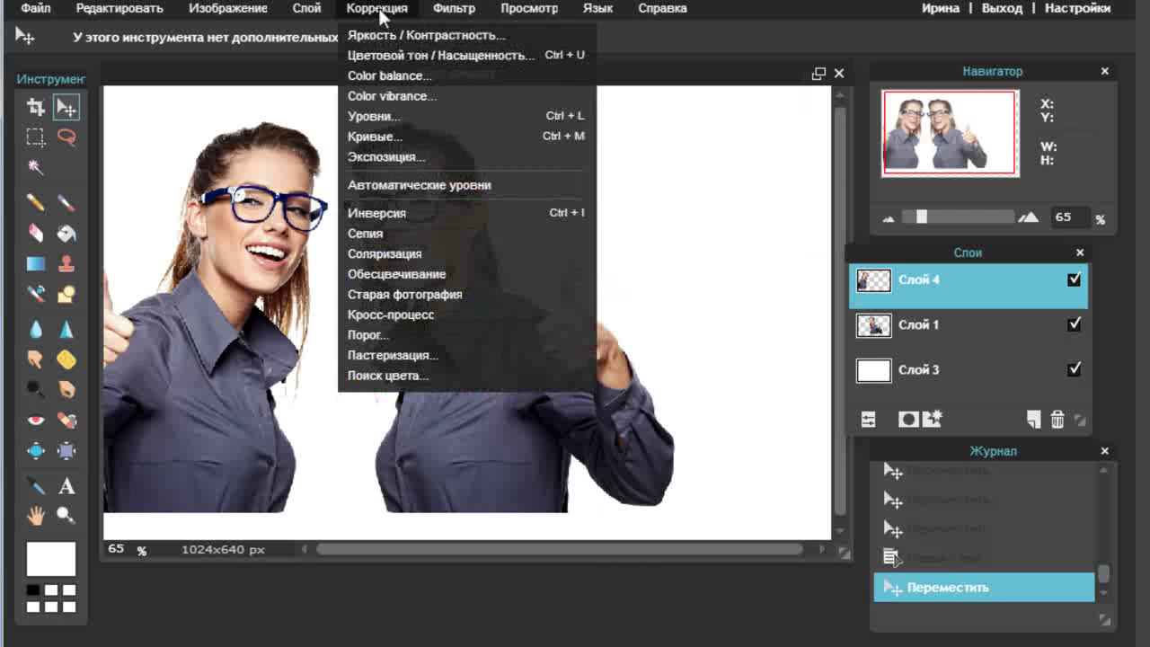
{"action": "left_click", "coordinate": [392, 54]}
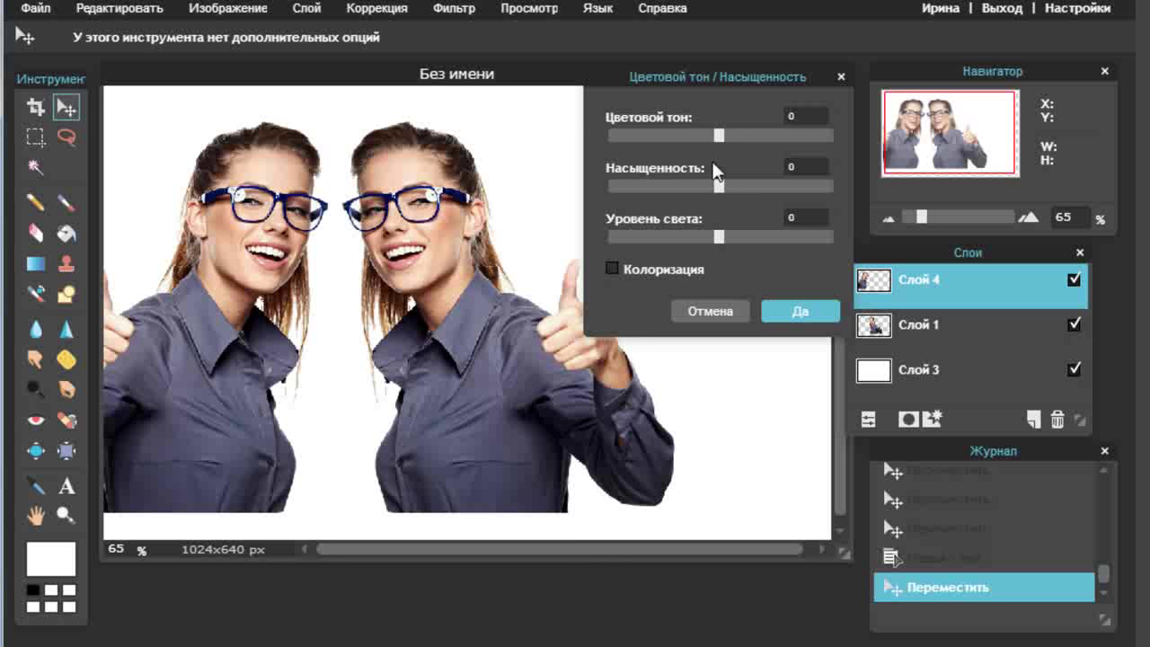
{"action": "left_click_drag", "start_coordinate": [717, 136], "coordinate": [607, 131]}
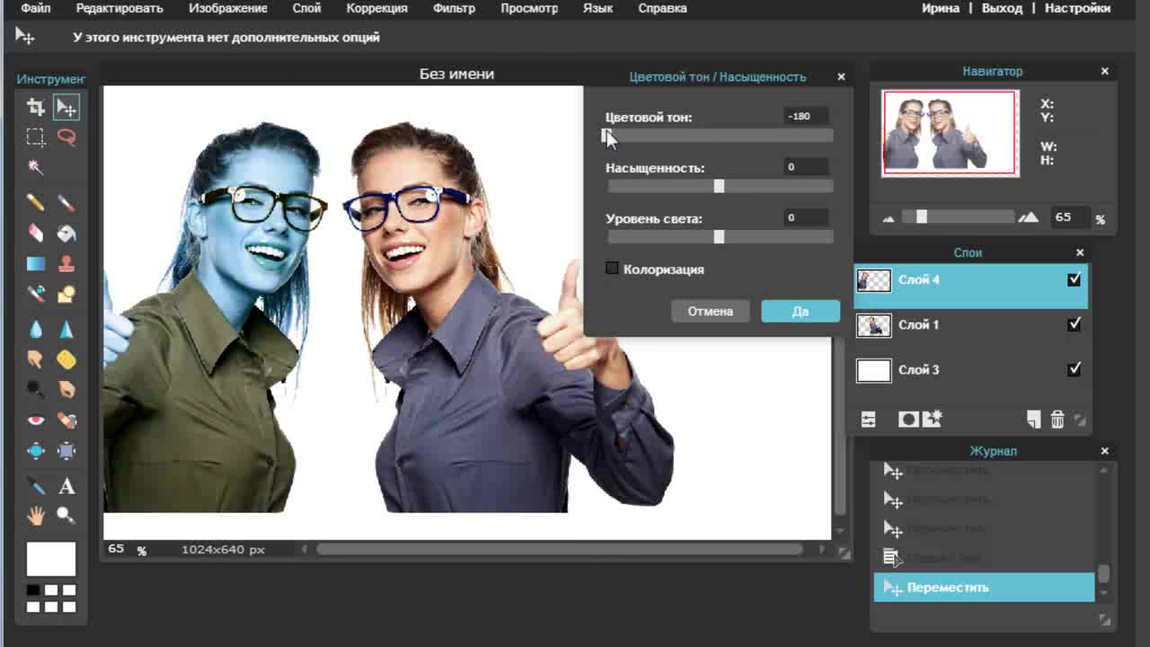
{"action": "left_click_drag", "start_coordinate": [607, 129], "coordinate": [766, 158]}
{"action": "mouse_move", "coordinate": [747, 135]}
{"action": "left_mouse_down"}
{"action": "mouse_move", "coordinate": [702, 133]}
{"action": "mouse_move", "coordinate": [717, 125]}
{"action": "left_mouse_up"}
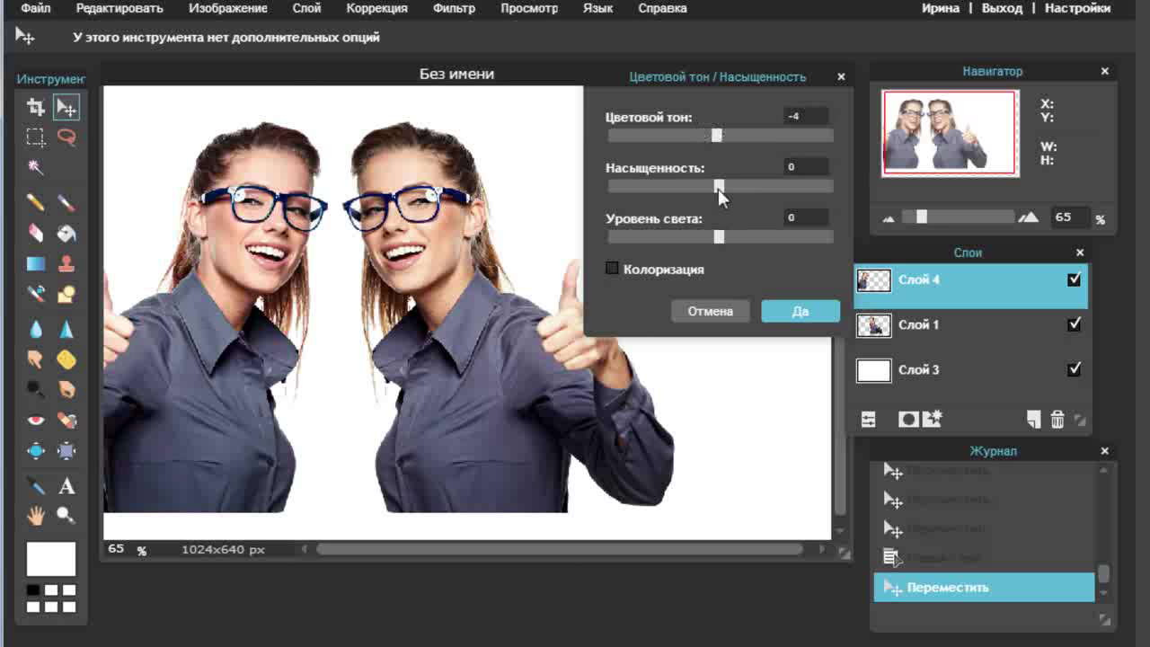
{"action": "left_click_drag", "start_coordinate": [720, 186], "coordinate": [600, 175]}
{"action": "left_click_drag", "start_coordinate": [600, 173], "coordinate": [753, 187]}
{"action": "left_click_drag", "start_coordinate": [824, 187], "coordinate": [834, 189]}
{"action": "mouse_move", "coordinate": [754, 179]}
{"action": "left_mouse_down"}
{"action": "mouse_move", "coordinate": [731, 173]}
{"action": "mouse_move", "coordinate": [750, 177]}
{"action": "left_mouse_up"}
{"action": "mouse_move", "coordinate": [719, 234]}
{"action": "left_mouse_down"}
{"action": "mouse_move", "coordinate": [625, 239]}
{"action": "mouse_move", "coordinate": [784, 243]}
{"action": "mouse_move", "coordinate": [725, 229]}
{"action": "left_mouse_up"}
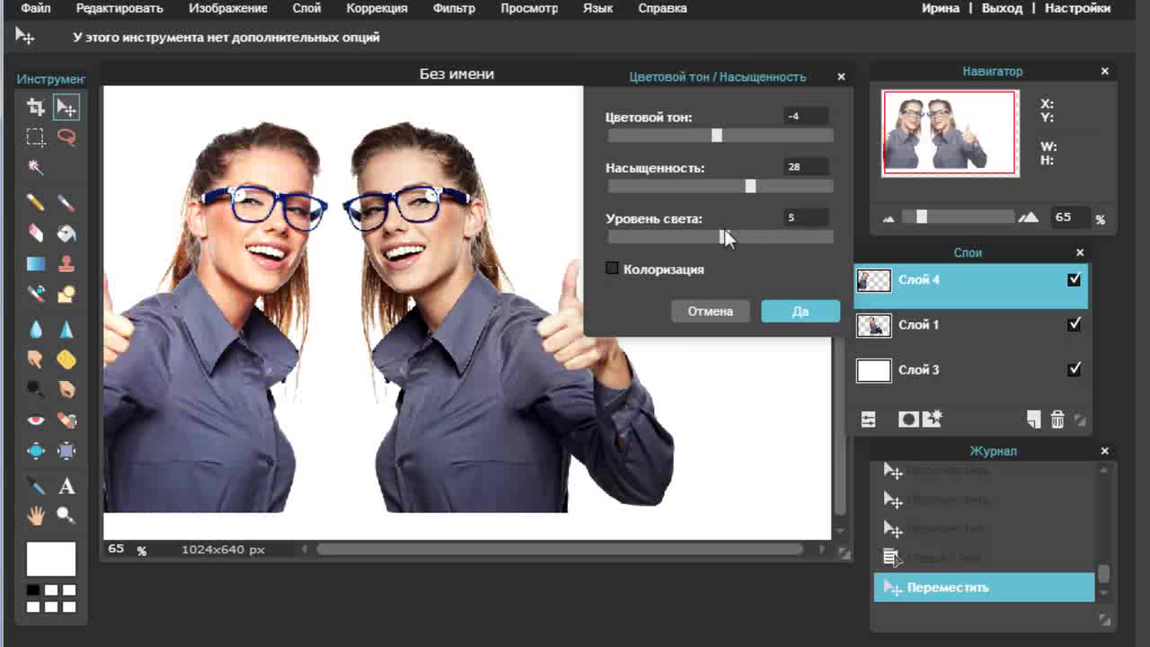
{"action": "left_click", "coordinate": [612, 268]}
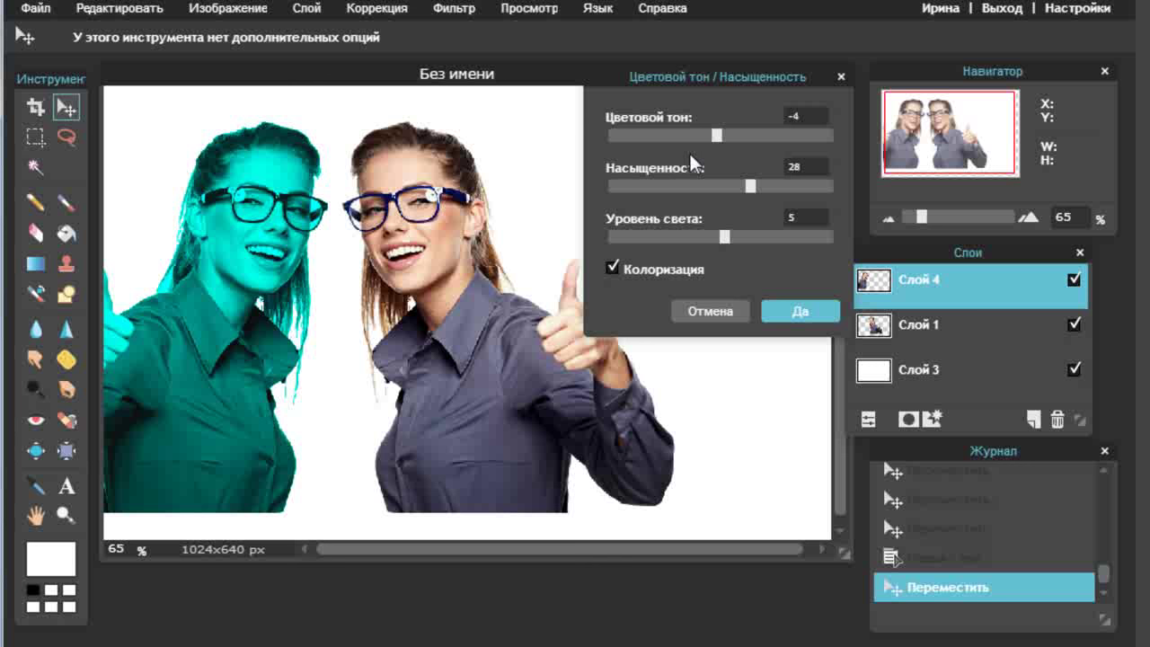
{"action": "mouse_move", "coordinate": [715, 135]}
{"action": "left_mouse_down"}
{"action": "mouse_move", "coordinate": [602, 131]}
{"action": "mouse_move", "coordinate": [752, 154]}
{"action": "mouse_move", "coordinate": [828, 148]}
{"action": "mouse_move", "coordinate": [715, 148]}
{"action": "left_mouse_up"}
{"action": "left_click", "coordinate": [727, 311]}
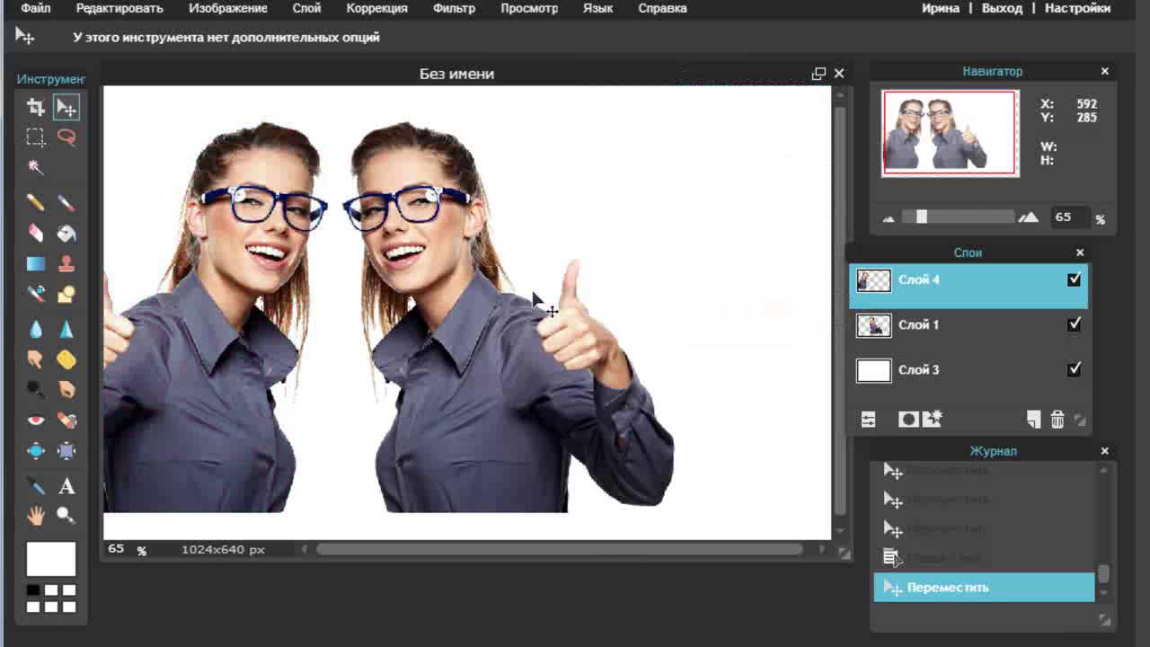
Step: Experiment with Color balance offsets on the left woman, ending at Red 9, Green 2, Blue 7
{"action": "left_click", "coordinate": [375, 7]}
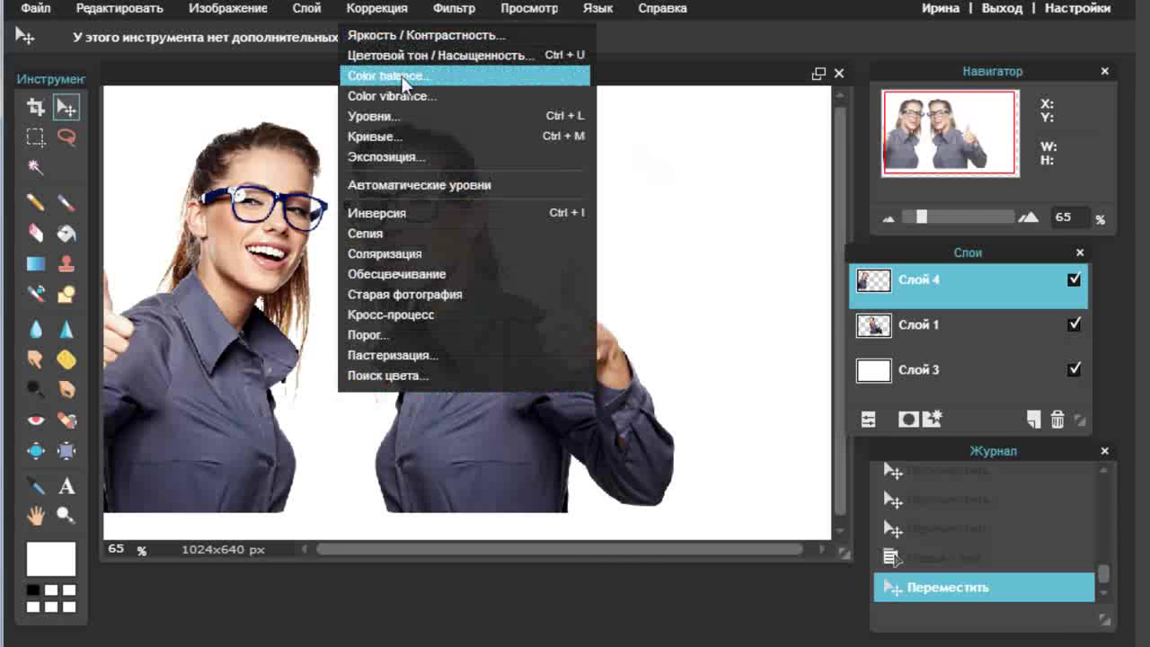
{"action": "left_click", "coordinate": [391, 75]}
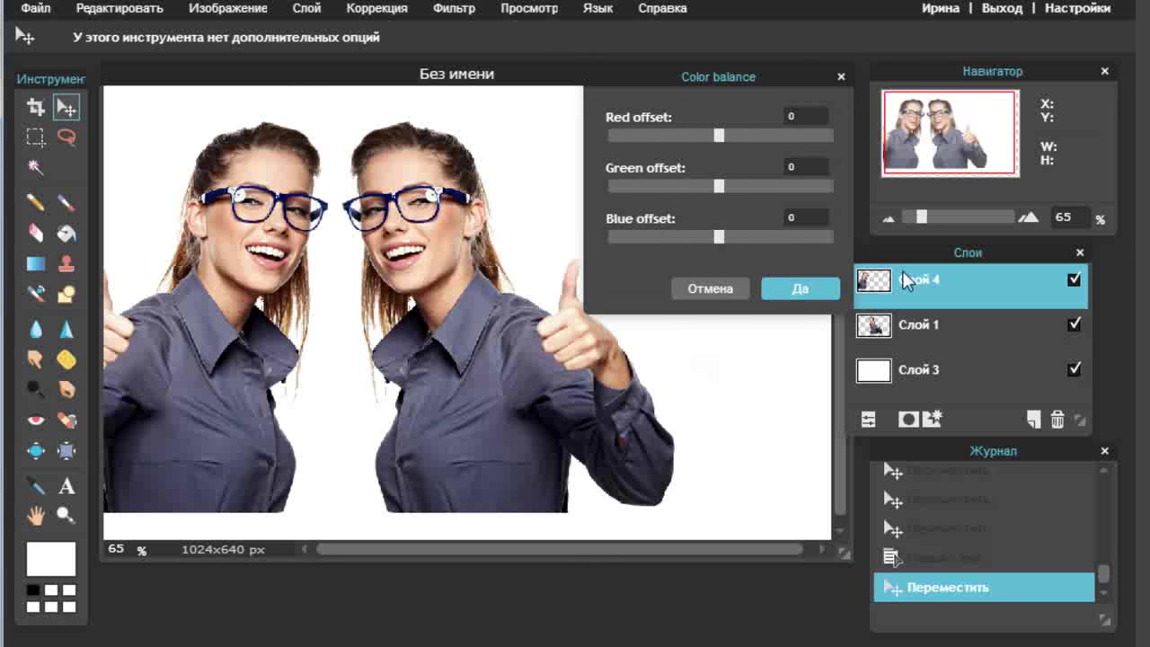
{"action": "mouse_move", "coordinate": [720, 133]}
{"action": "left_mouse_down"}
{"action": "mouse_move", "coordinate": [662, 137]}
{"action": "mouse_move", "coordinate": [805, 133]}
{"action": "mouse_move", "coordinate": [730, 135]}
{"action": "left_mouse_up"}
{"action": "mouse_move", "coordinate": [715, 189]}
{"action": "left_mouse_down"}
{"action": "mouse_move", "coordinate": [646, 180]}
{"action": "mouse_move", "coordinate": [815, 181]}
{"action": "mouse_move", "coordinate": [722, 185]}
{"action": "left_mouse_up"}
{"action": "mouse_move", "coordinate": [718, 237]}
{"action": "left_mouse_down"}
{"action": "mouse_move", "coordinate": [626, 240]}
{"action": "mouse_move", "coordinate": [724, 232]}
{"action": "left_mouse_up"}
{"action": "mouse_move", "coordinate": [794, 229]}
{"action": "left_mouse_down"}
{"action": "mouse_move", "coordinate": [821, 234]}
{"action": "mouse_move", "coordinate": [727, 226]}
{"action": "left_mouse_up"}
Step: Cancel Color balance, then preview Color vibrance on the left woman and cancel it too
{"action": "left_click", "coordinate": [733, 284]}
{"action": "left_click", "coordinate": [401, 11]}
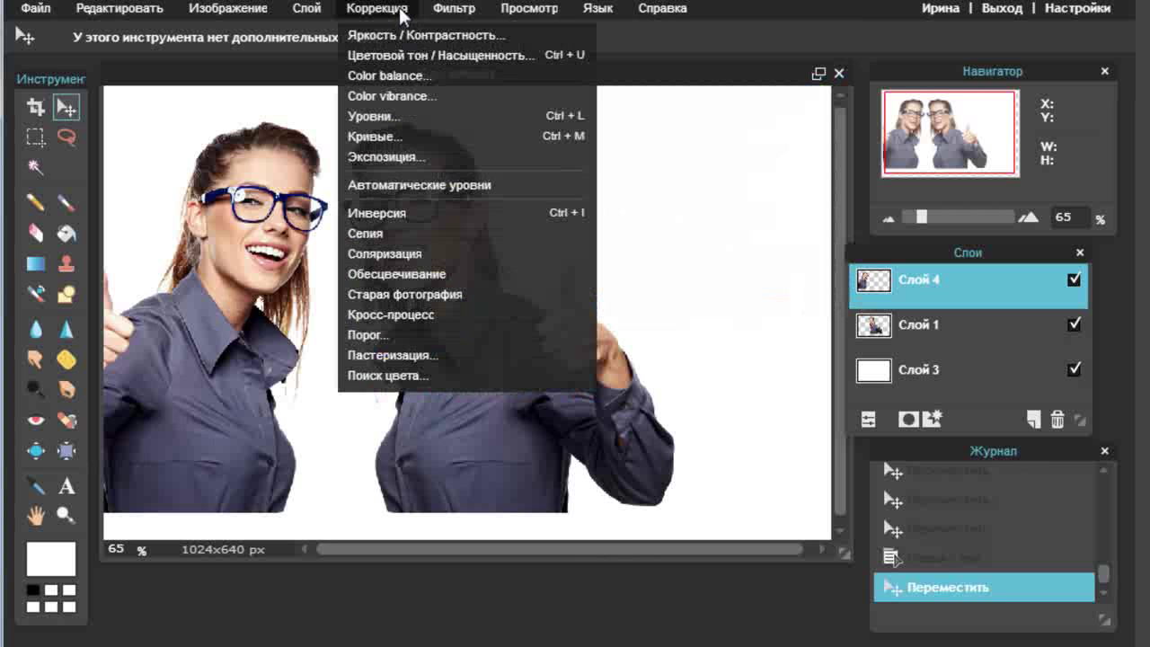
{"action": "left_click", "coordinate": [435, 96]}
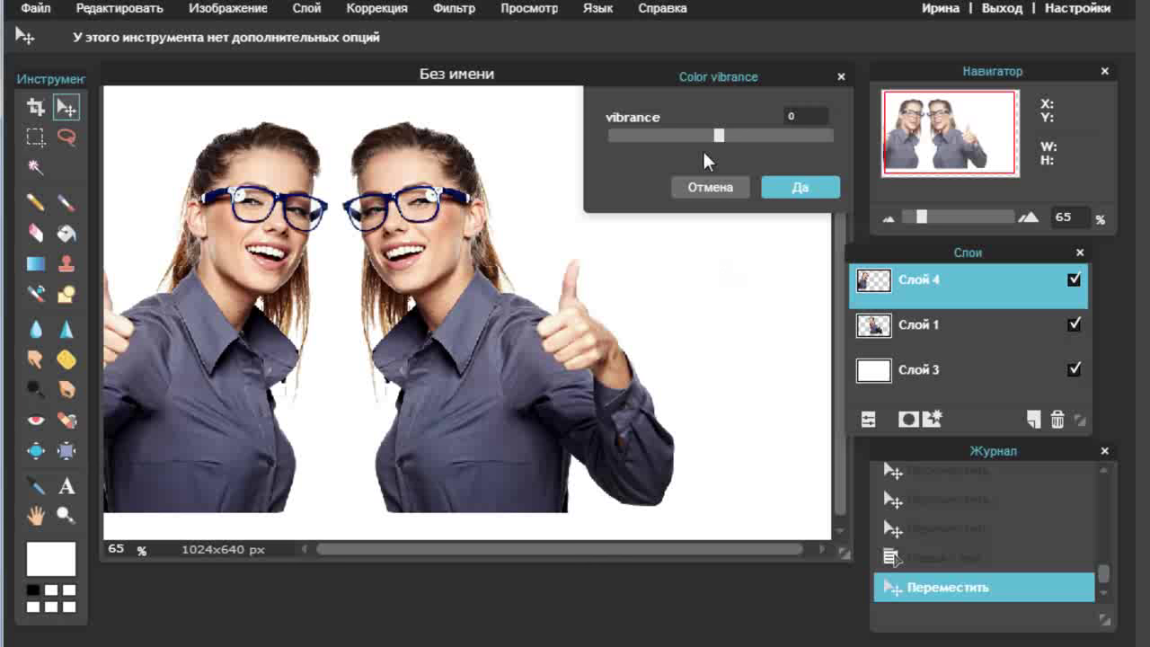
{"action": "mouse_move", "coordinate": [720, 135]}
{"action": "left_mouse_down"}
{"action": "mouse_move", "coordinate": [606, 126]}
{"action": "mouse_move", "coordinate": [747, 141]}
{"action": "left_mouse_up"}
{"action": "left_click_drag", "start_coordinate": [736, 120], "coordinate": [721, 119]}
{"action": "left_click", "coordinate": [720, 188]}
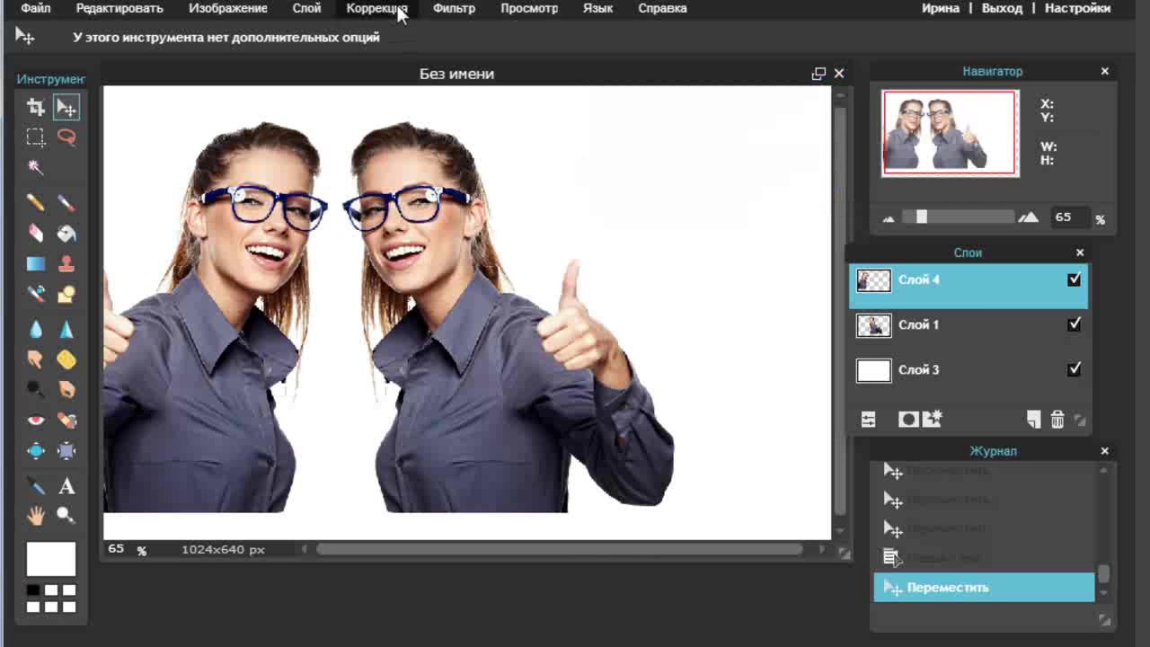
Step: Open Уровни (Levels) for the left woman, keeping the combined RGB channel
{"action": "left_click", "coordinate": [396, 11]}
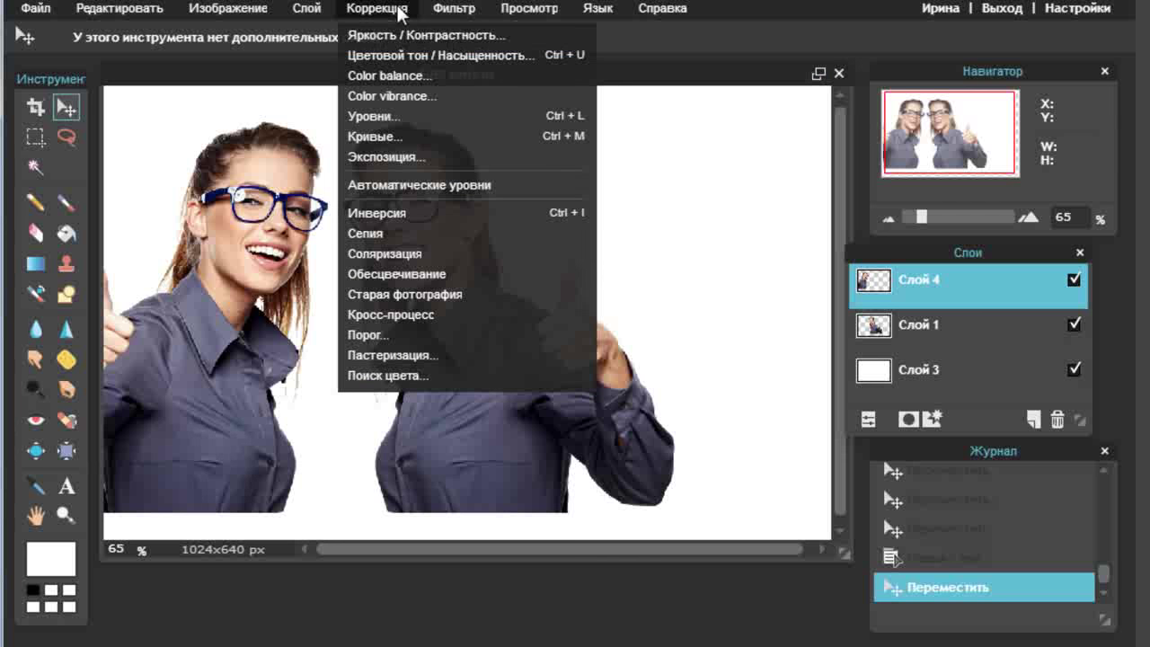
{"action": "left_click", "coordinate": [490, 115]}
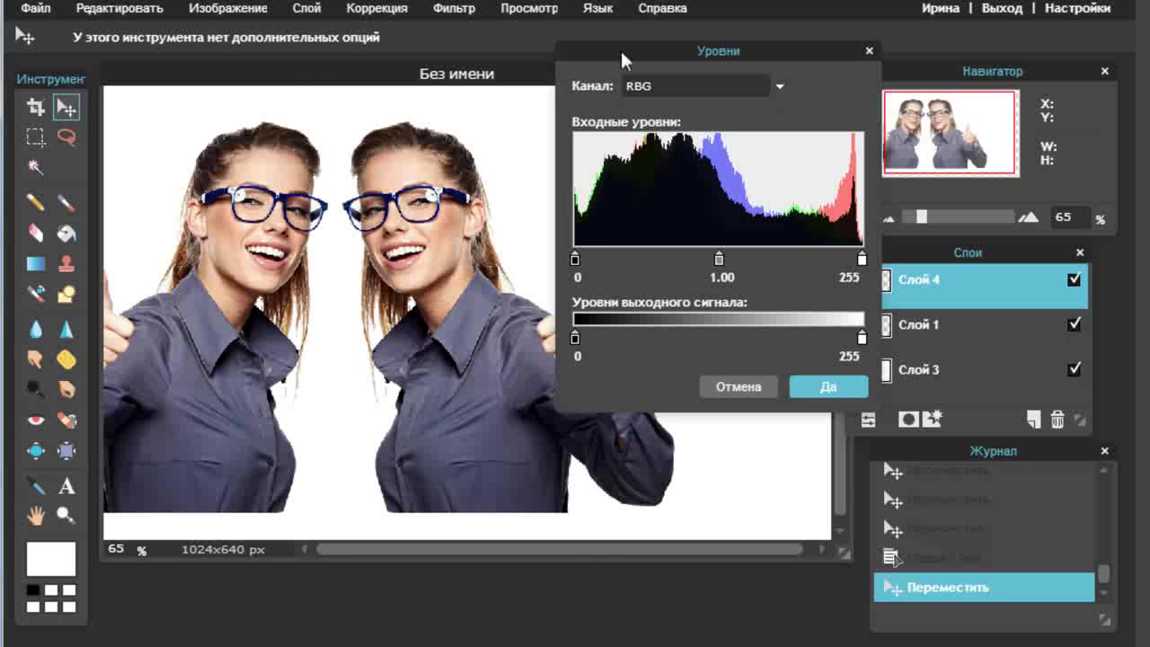
{"action": "left_click", "coordinate": [780, 87]}
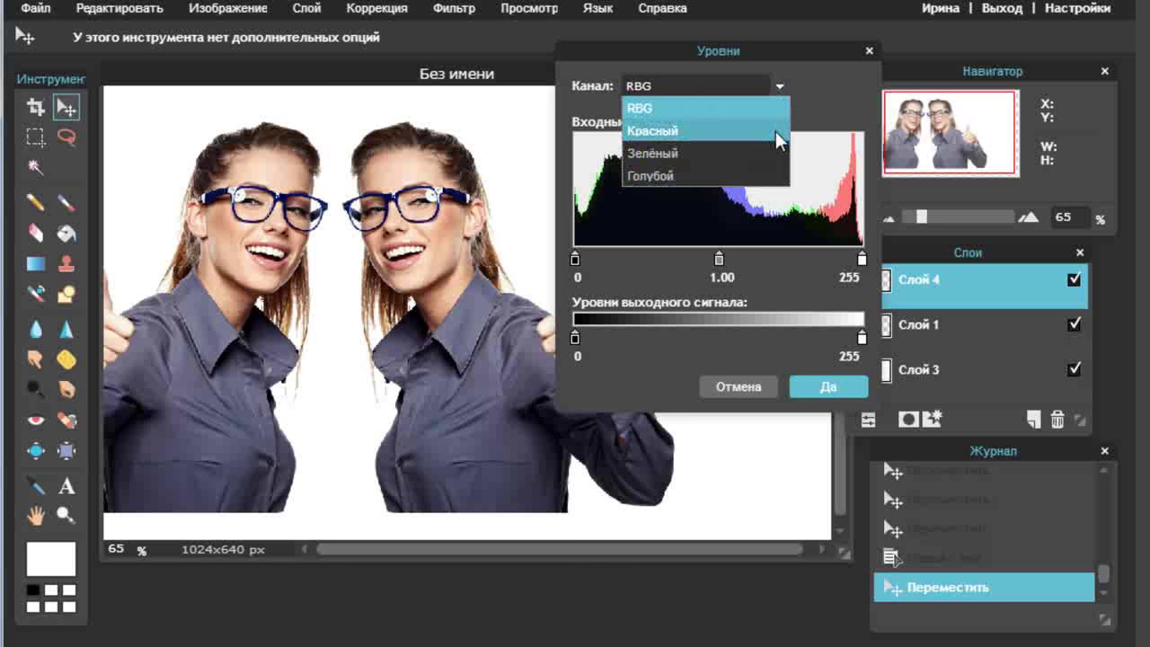
{"action": "left_click", "coordinate": [818, 87]}
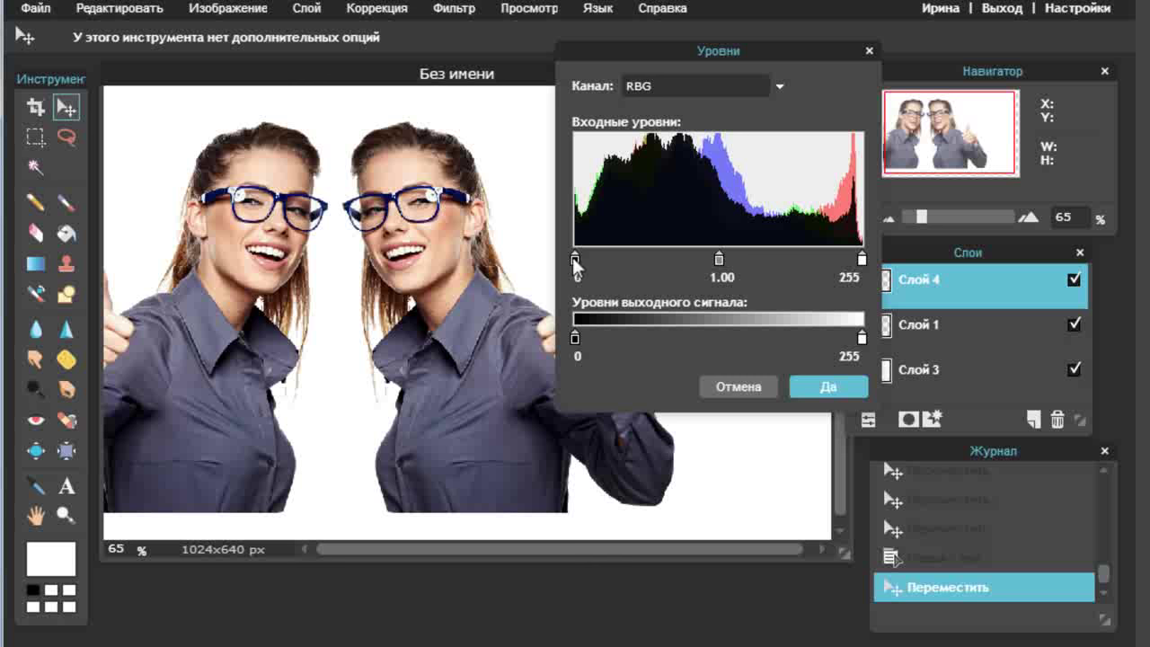
Step: Adjust the RGB black, white, midtone and output sliders, leaving black input at 29
{"action": "mouse_move", "coordinate": [575, 259]}
{"action": "left_mouse_down"}
{"action": "mouse_move", "coordinate": [666, 260]}
{"action": "mouse_move", "coordinate": [576, 258]}
{"action": "left_mouse_up"}
{"action": "mouse_move", "coordinate": [575, 259]}
{"action": "left_mouse_down"}
{"action": "mouse_move", "coordinate": [620, 256]}
{"action": "mouse_move", "coordinate": [607, 256]}
{"action": "left_mouse_up"}
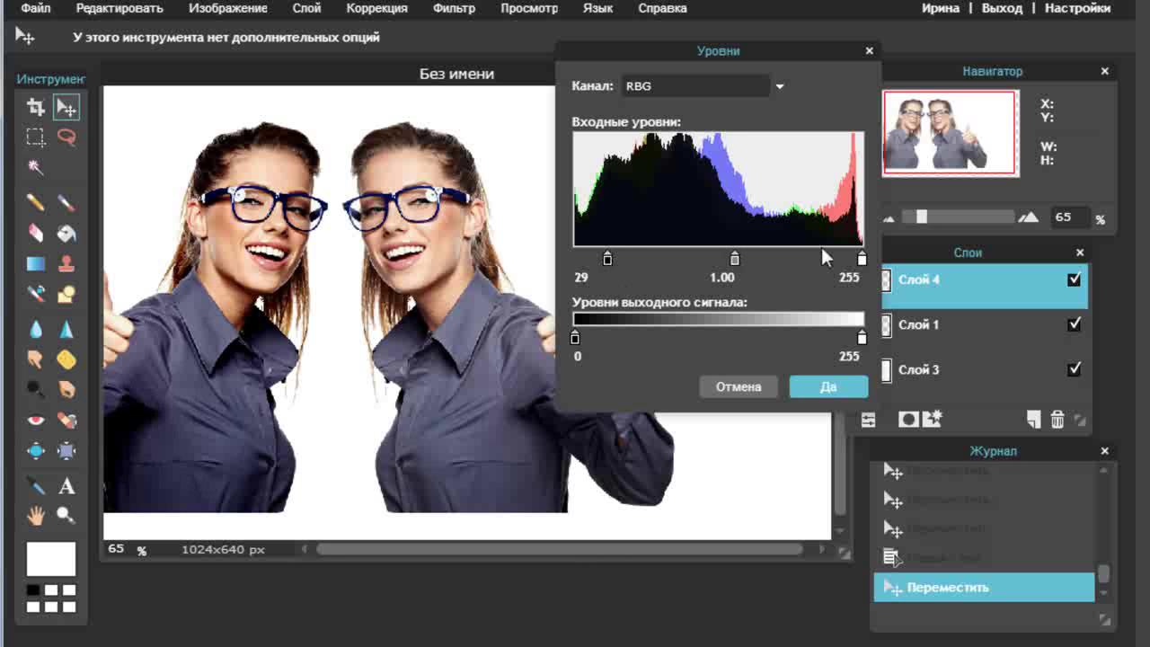
{"action": "mouse_move", "coordinate": [861, 259]}
{"action": "left_mouse_down"}
{"action": "mouse_move", "coordinate": [753, 256]}
{"action": "mouse_move", "coordinate": [862, 259]}
{"action": "left_mouse_up"}
{"action": "mouse_move", "coordinate": [737, 259]}
{"action": "left_mouse_down"}
{"action": "mouse_move", "coordinate": [710, 258]}
{"action": "mouse_move", "coordinate": [773, 260]}
{"action": "mouse_move", "coordinate": [713, 259]}
{"action": "mouse_move", "coordinate": [733, 259]}
{"action": "left_mouse_up"}
{"action": "mouse_move", "coordinate": [575, 335]}
{"action": "left_mouse_down"}
{"action": "mouse_move", "coordinate": [623, 332]}
{"action": "mouse_move", "coordinate": [575, 316]}
{"action": "left_mouse_up"}
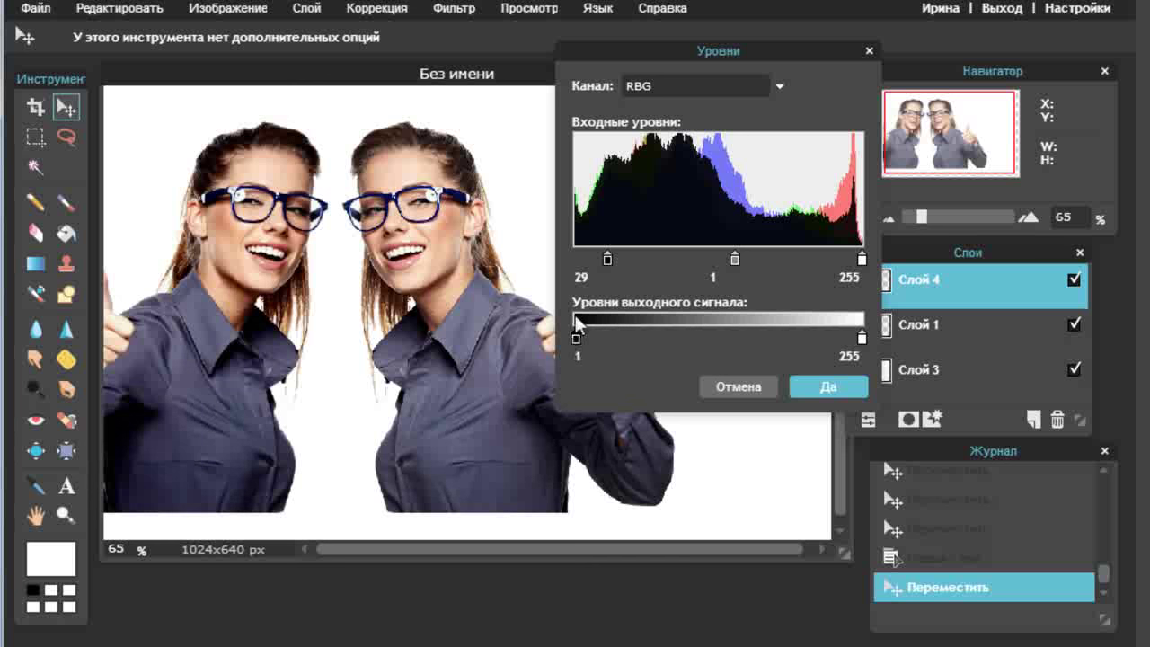
{"action": "left_click", "coordinate": [780, 85]}
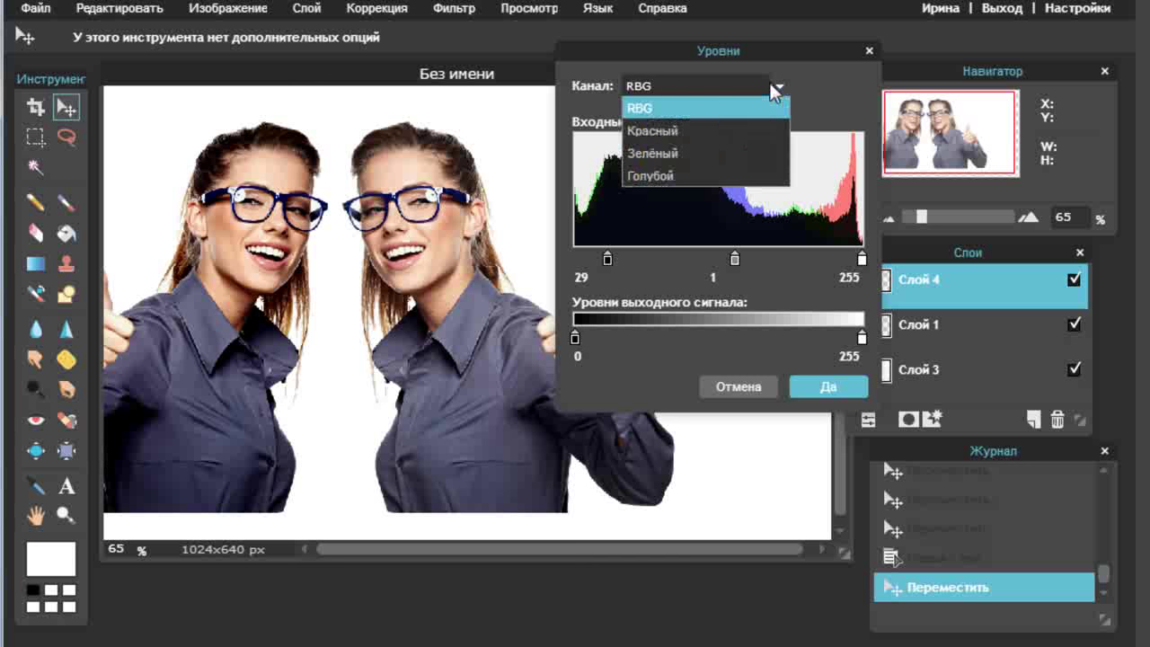
Step: On the Red channel, raise black input to 50 and try the black output, returning it to 0
{"action": "left_click", "coordinate": [714, 133]}
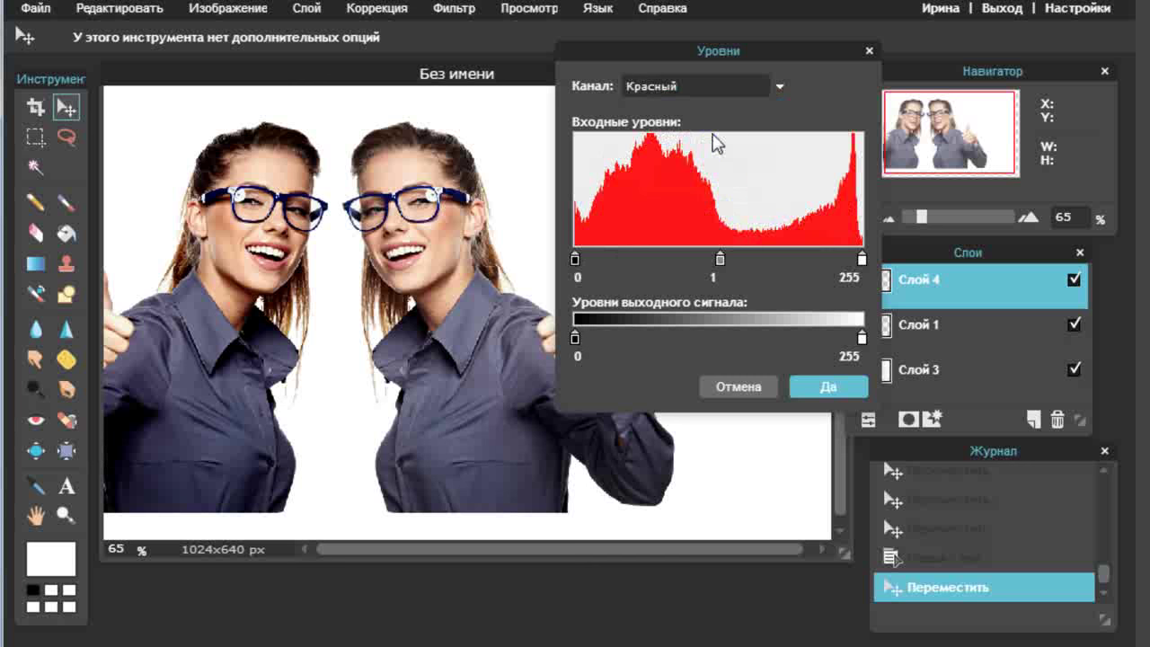
{"action": "left_click", "coordinate": [576, 259]}
{"action": "left_click_drag", "start_coordinate": [576, 260], "coordinate": [633, 253]}
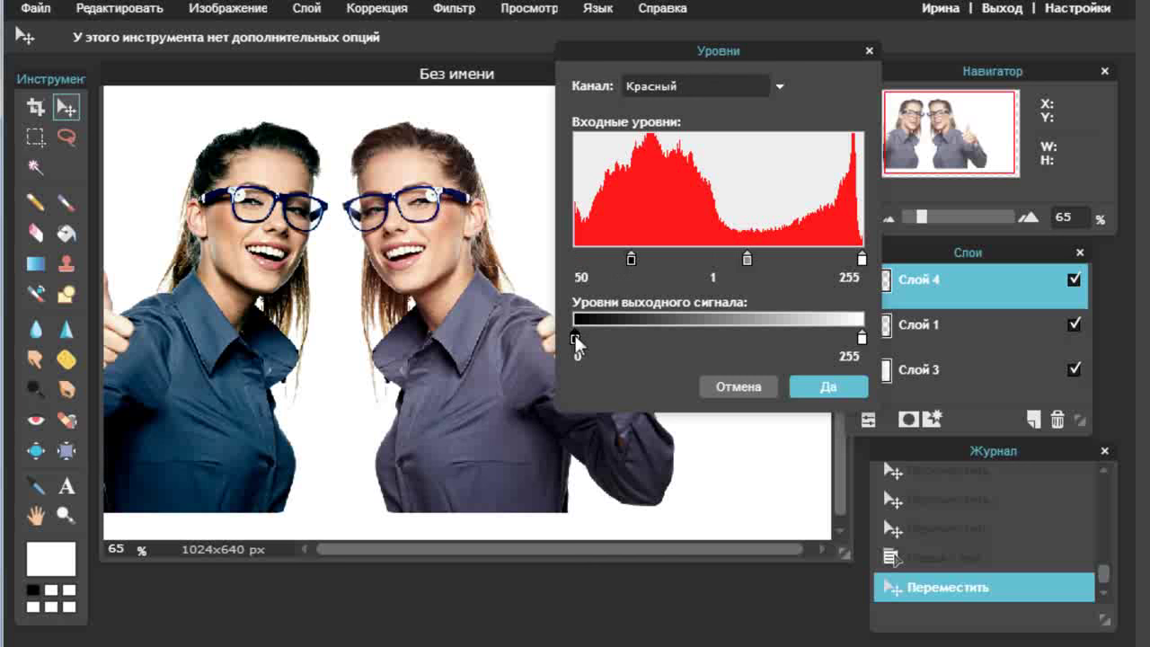
{"action": "mouse_move", "coordinate": [602, 334]}
{"action": "left_mouse_down"}
{"action": "mouse_move", "coordinate": [677, 333]}
{"action": "mouse_move", "coordinate": [659, 327]}
{"action": "left_mouse_up"}
{"action": "mouse_move", "coordinate": [645, 328]}
{"action": "left_mouse_down"}
{"action": "mouse_move", "coordinate": [627, 334]}
{"action": "mouse_move", "coordinate": [677, 349]}
{"action": "left_mouse_up"}
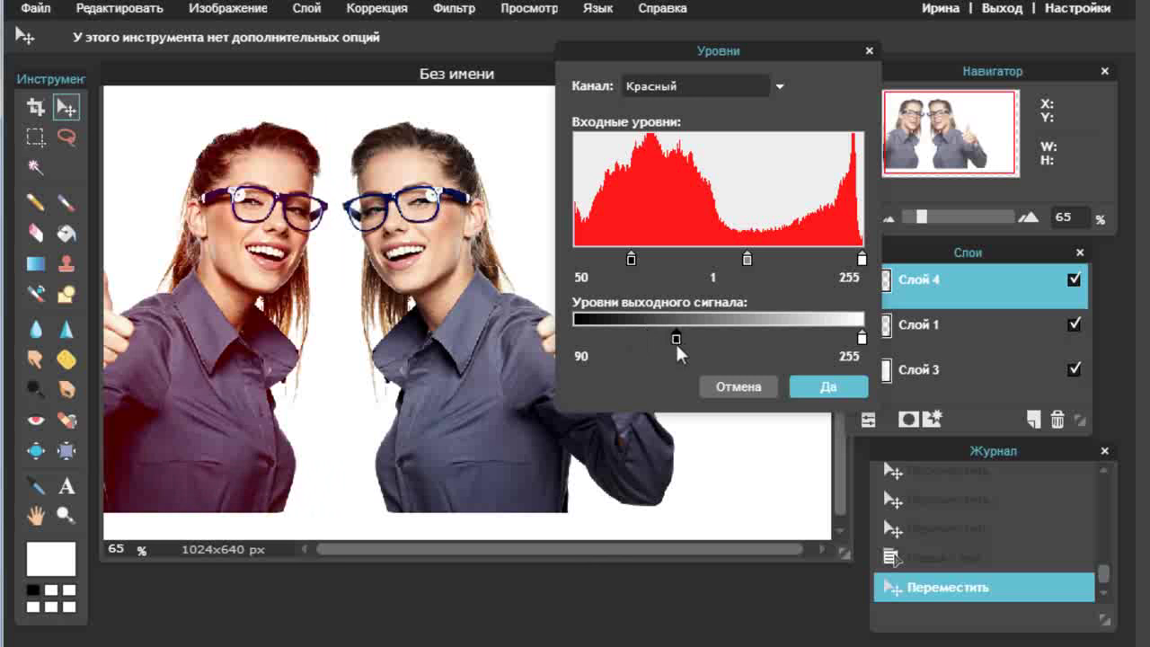
{"action": "left_click_drag", "start_coordinate": [679, 353], "coordinate": [663, 354]}
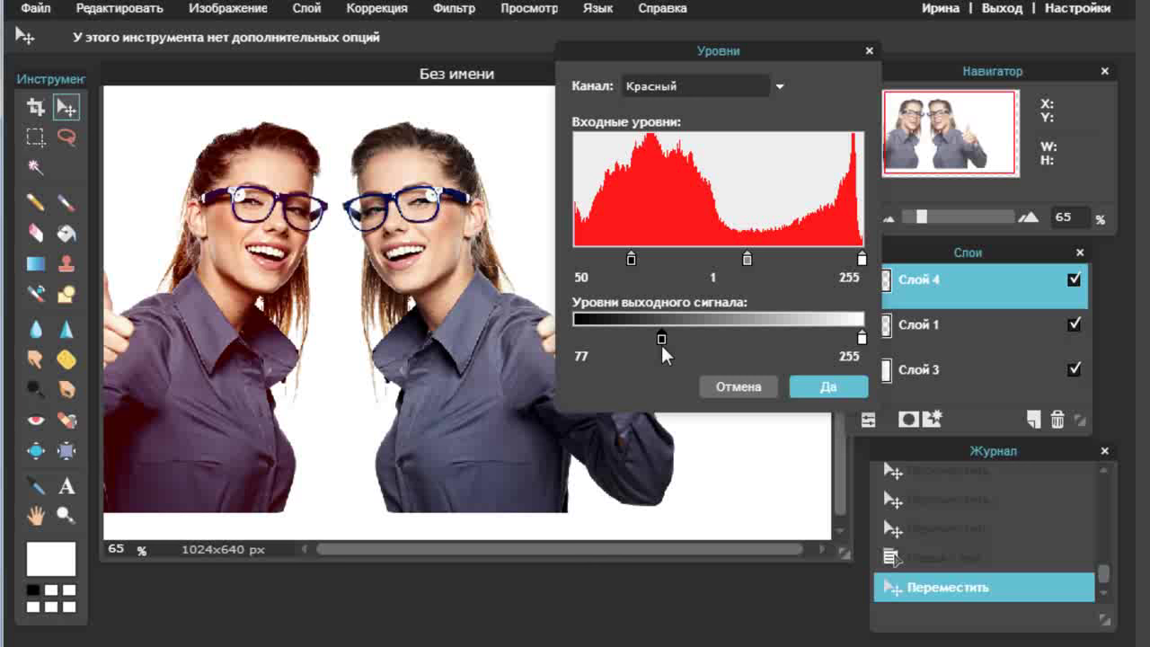
{"action": "left_click_drag", "start_coordinate": [662, 349], "coordinate": [576, 333]}
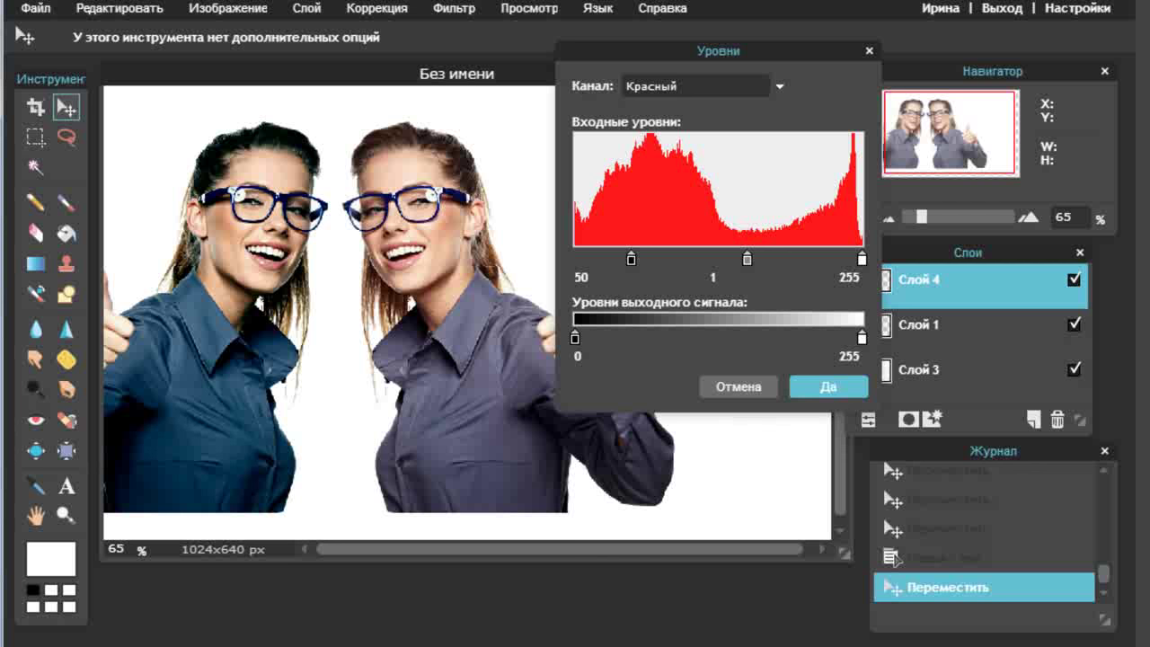
Step: Cancel Levels and open Curves on the combined RGB channel
{"action": "left_click", "coordinate": [739, 386]}
{"action": "left_click", "coordinate": [378, 9]}
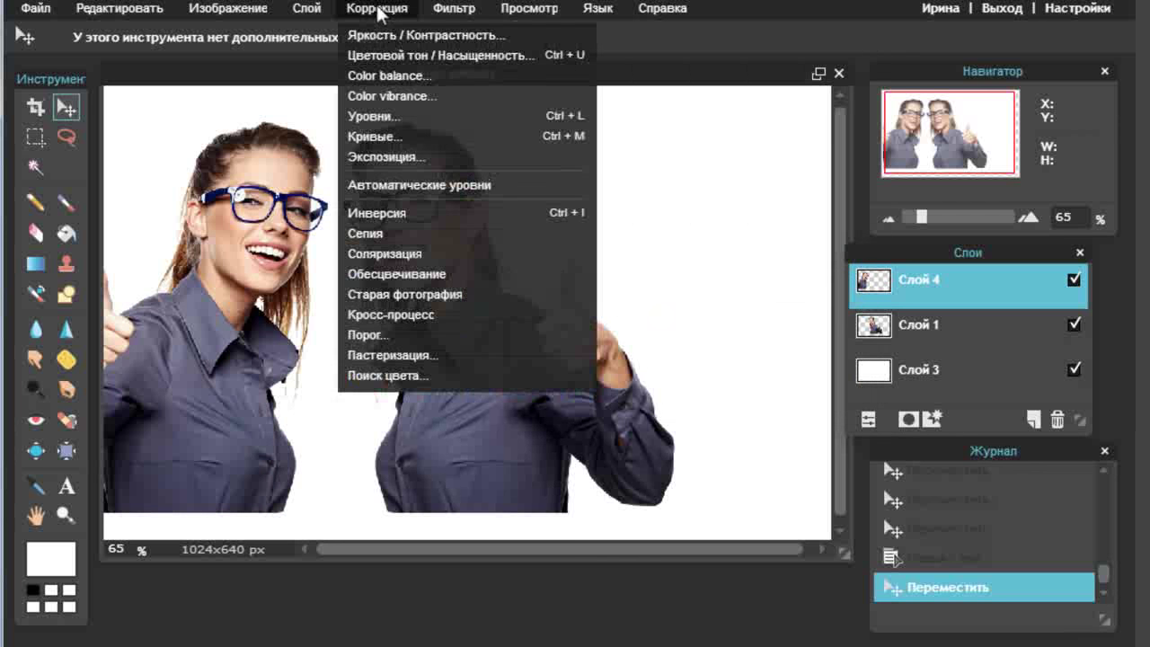
{"action": "left_click", "coordinate": [460, 136]}
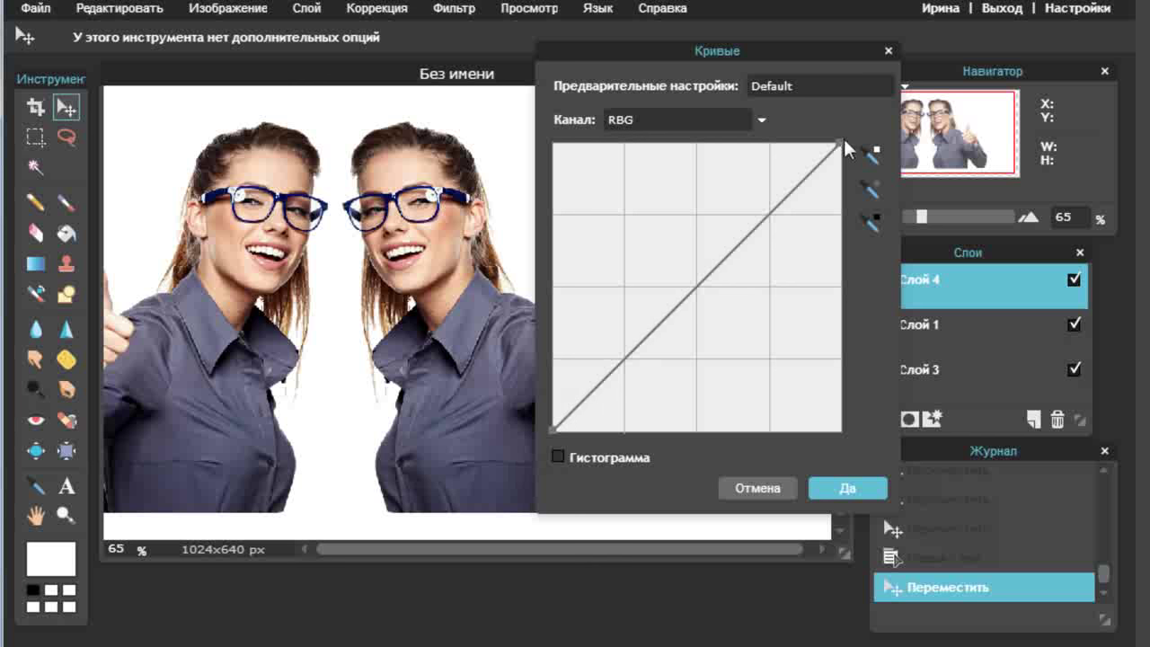
{"action": "left_click", "coordinate": [761, 123]}
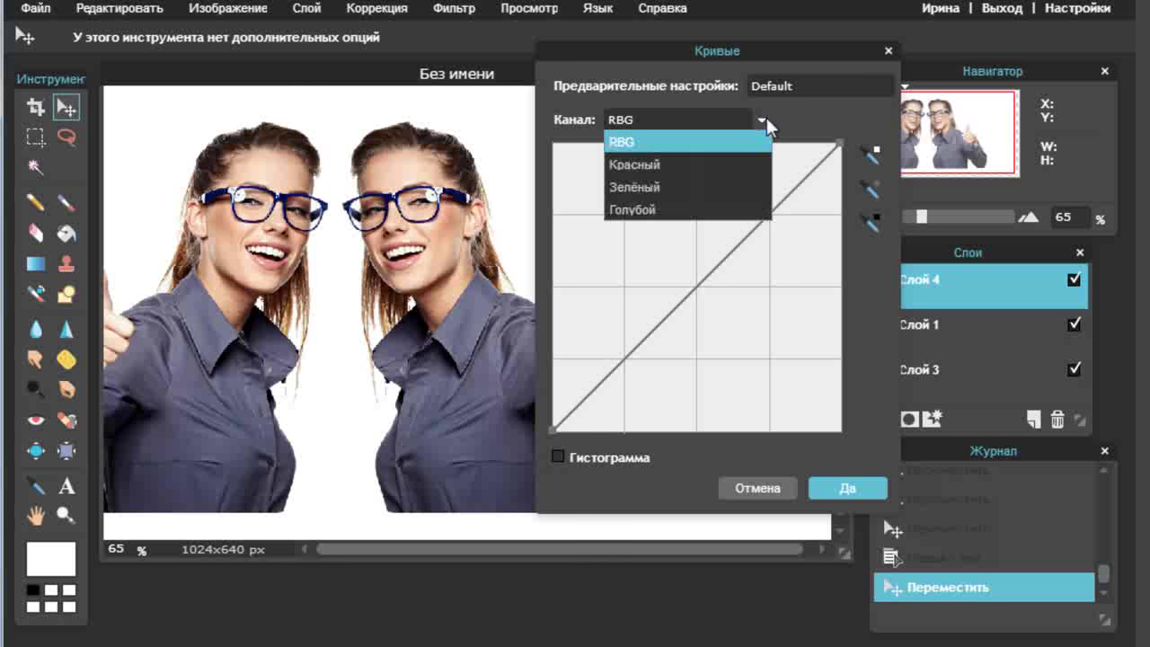
{"action": "left_click", "coordinate": [765, 118]}
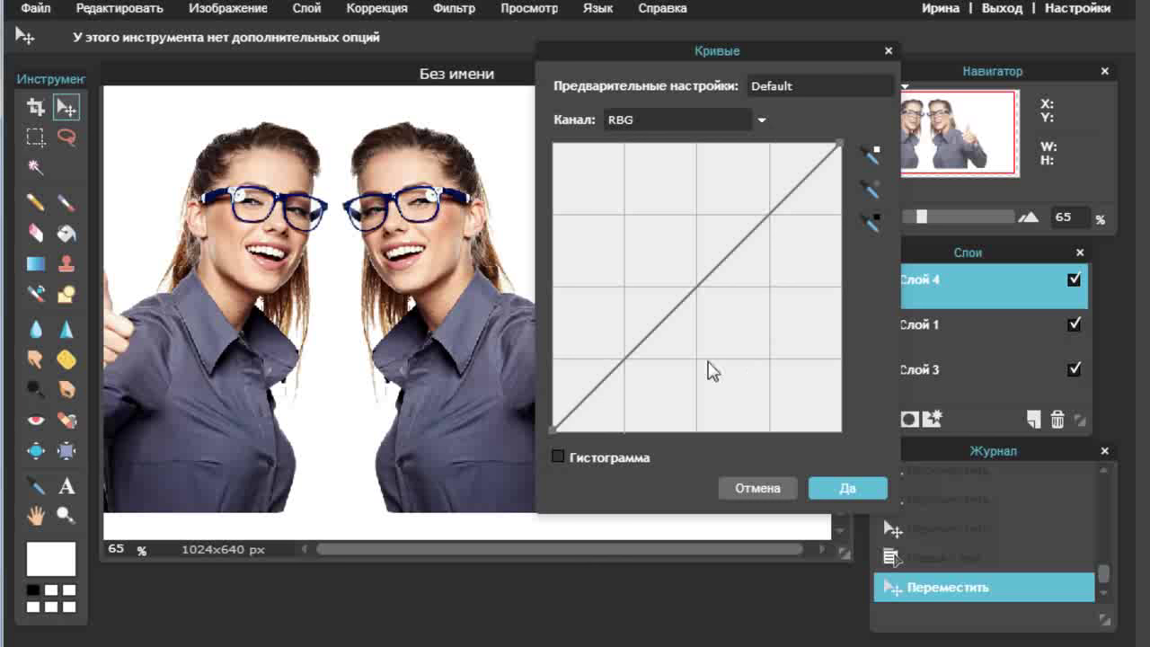
Step: Add a middle control point and bow the RGB curve downward to darken the left woman
{"action": "left_click", "coordinate": [695, 288]}
{"action": "mouse_move", "coordinate": [694, 288]}
{"action": "left_mouse_down"}
{"action": "mouse_move", "coordinate": [649, 273]}
{"action": "mouse_move", "coordinate": [638, 287]}
{"action": "mouse_move", "coordinate": [657, 377]}
{"action": "left_mouse_up"}
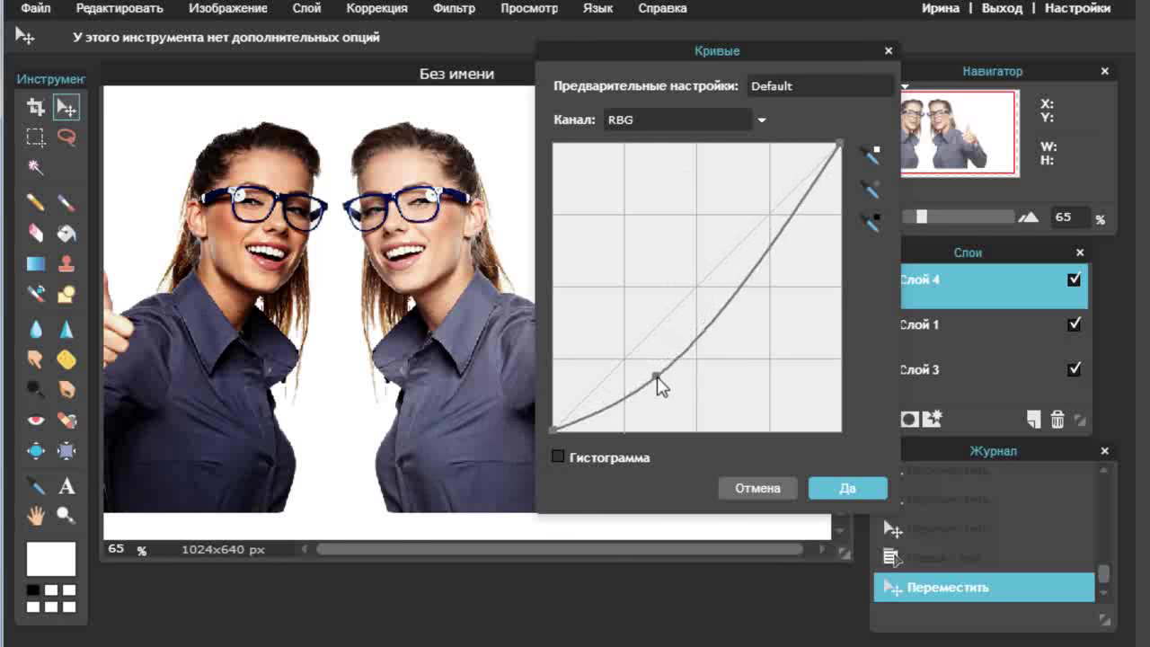
{"action": "mouse_move", "coordinate": [658, 385]}
{"action": "left_mouse_down"}
{"action": "mouse_move", "coordinate": [681, 407]}
{"action": "mouse_move", "coordinate": [650, 368]}
{"action": "left_mouse_up"}
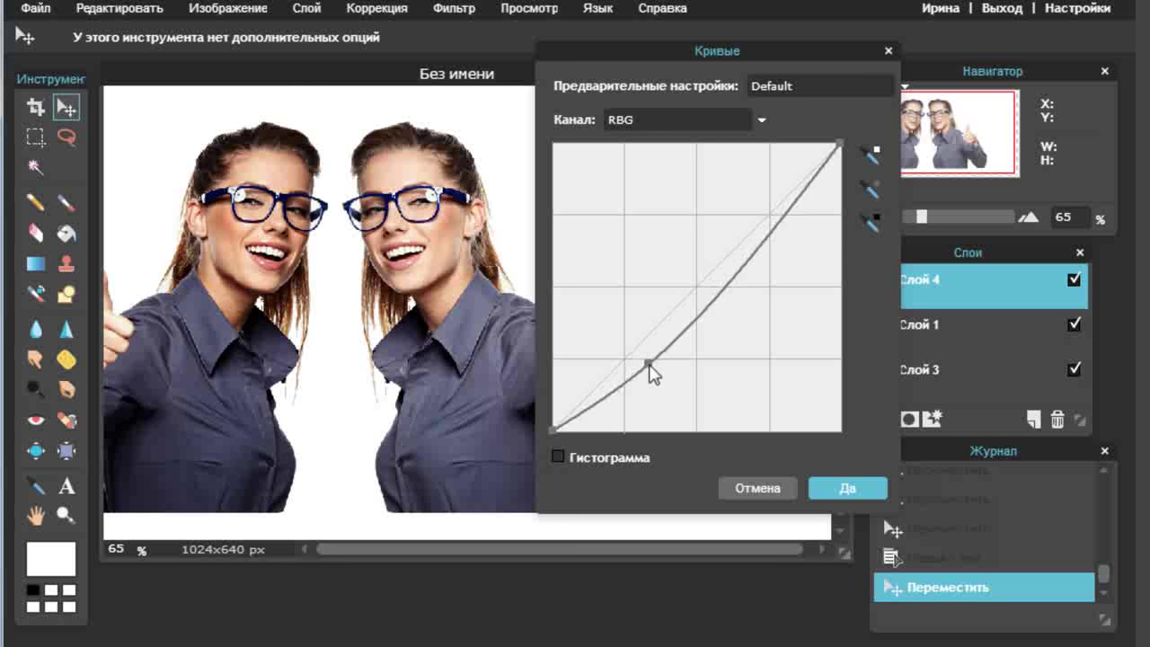
{"action": "mouse_move", "coordinate": [650, 367]}
{"action": "left_mouse_down"}
{"action": "mouse_move", "coordinate": [662, 377]}
{"action": "mouse_move", "coordinate": [654, 367]}
{"action": "mouse_move", "coordinate": [664, 367]}
{"action": "left_mouse_up"}
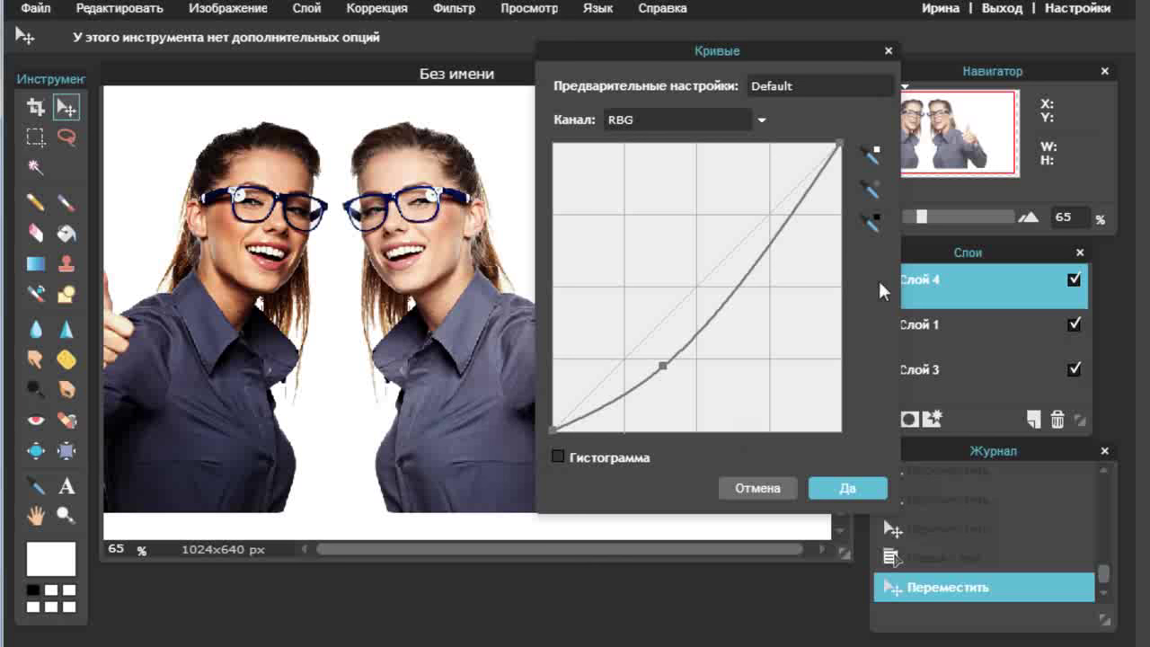
Step: Sample a white point on the left woman, reset the curve, then raise the red channel curve
{"action": "left_click", "coordinate": [876, 157]}
{"action": "left_click", "coordinate": [277, 248]}
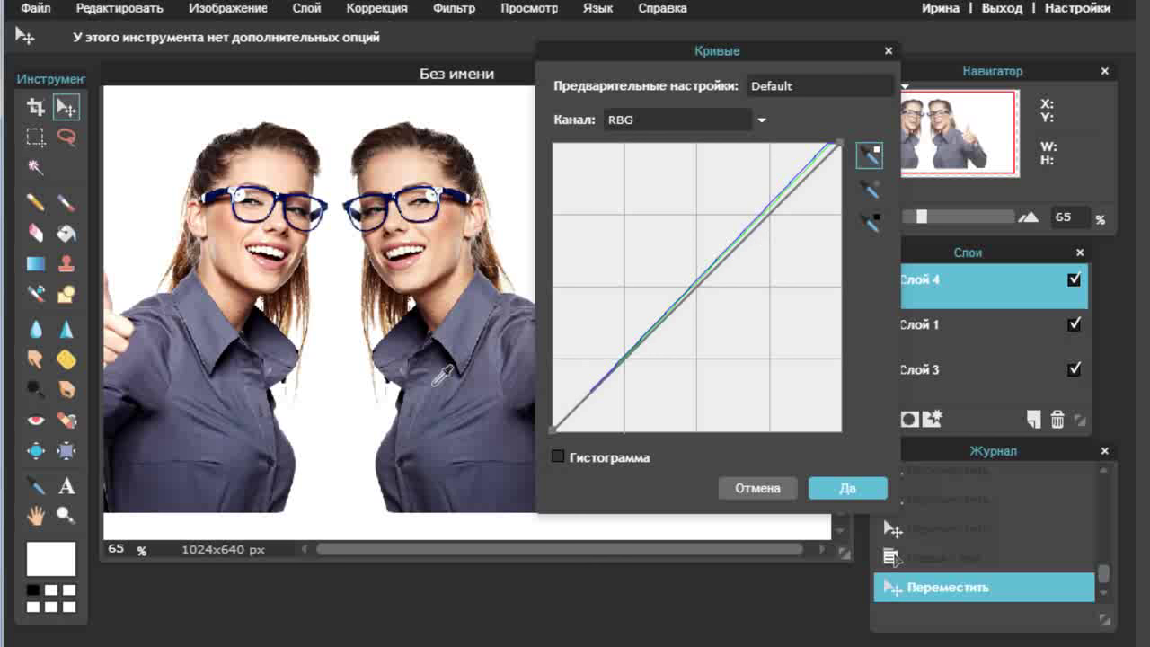
{"action": "left_click", "coordinate": [311, 353]}
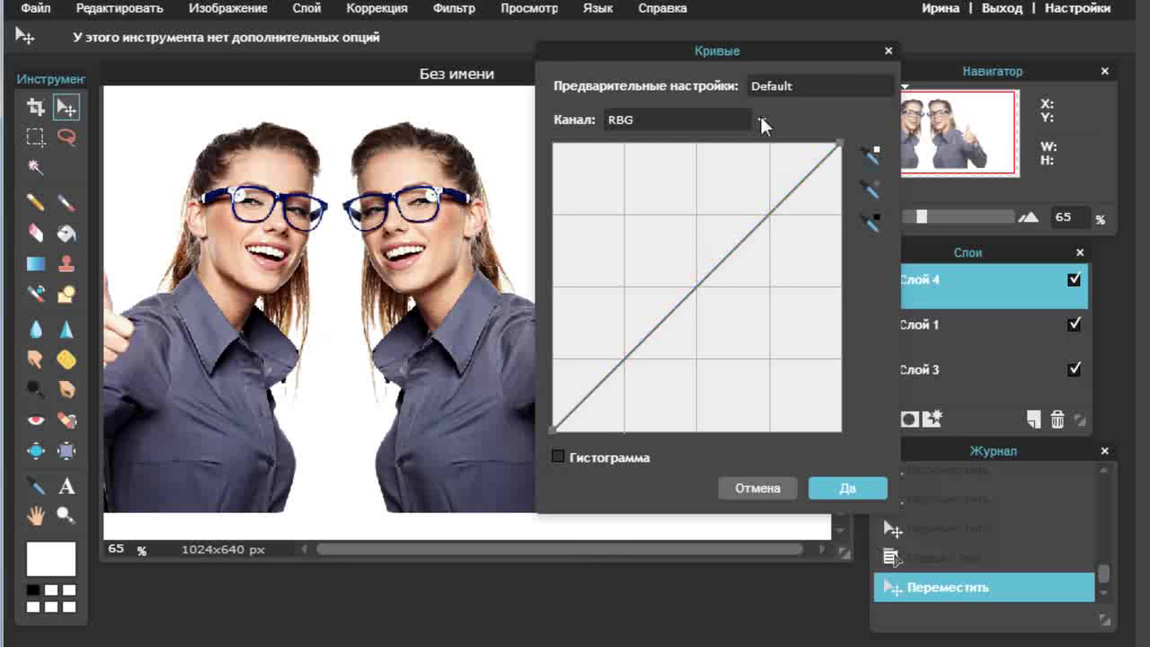
{"action": "left_click", "coordinate": [760, 118]}
{"action": "left_click", "coordinate": [709, 160]}
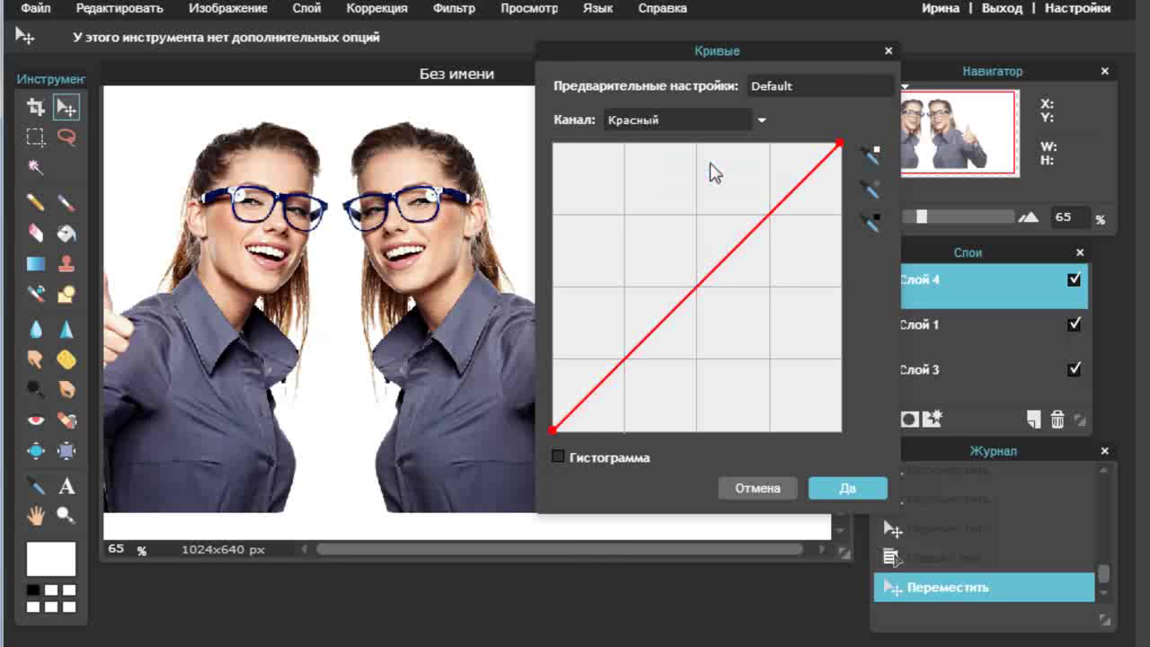
{"action": "mouse_move", "coordinate": [709, 274]}
{"action": "left_mouse_down"}
{"action": "mouse_move", "coordinate": [698, 255]}
{"action": "mouse_move", "coordinate": [718, 313]}
{"action": "mouse_move", "coordinate": [682, 242]}
{"action": "left_mouse_up"}
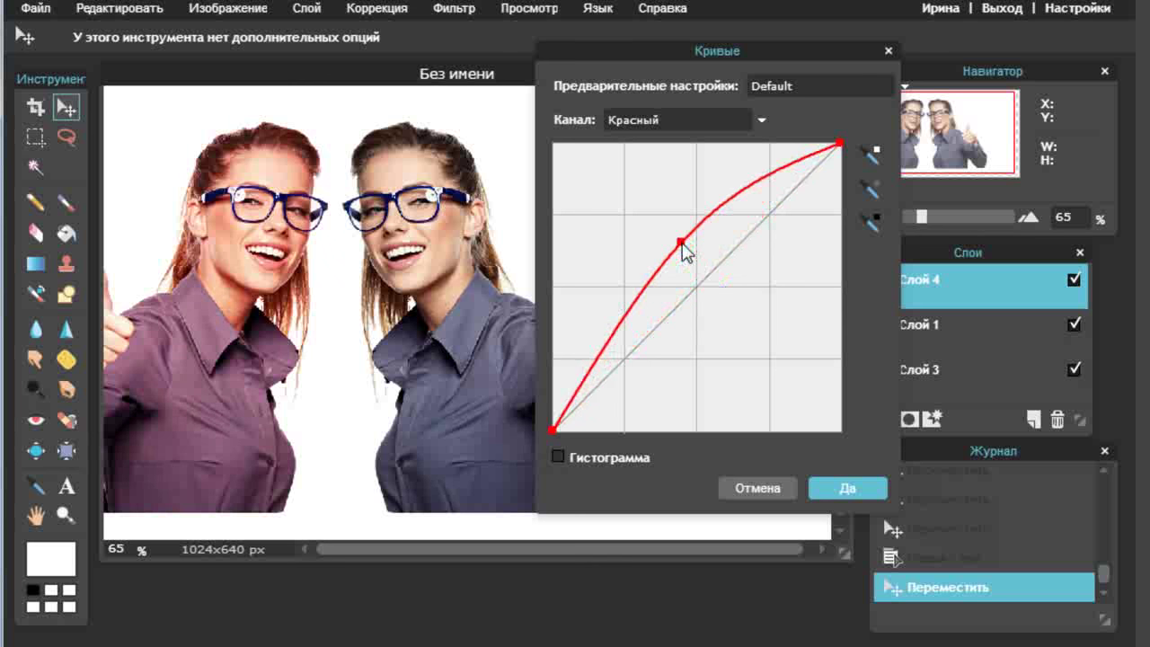
Step: Raise the green channel curve as well to shift the left woman's tint
{"action": "left_click", "coordinate": [761, 120]}
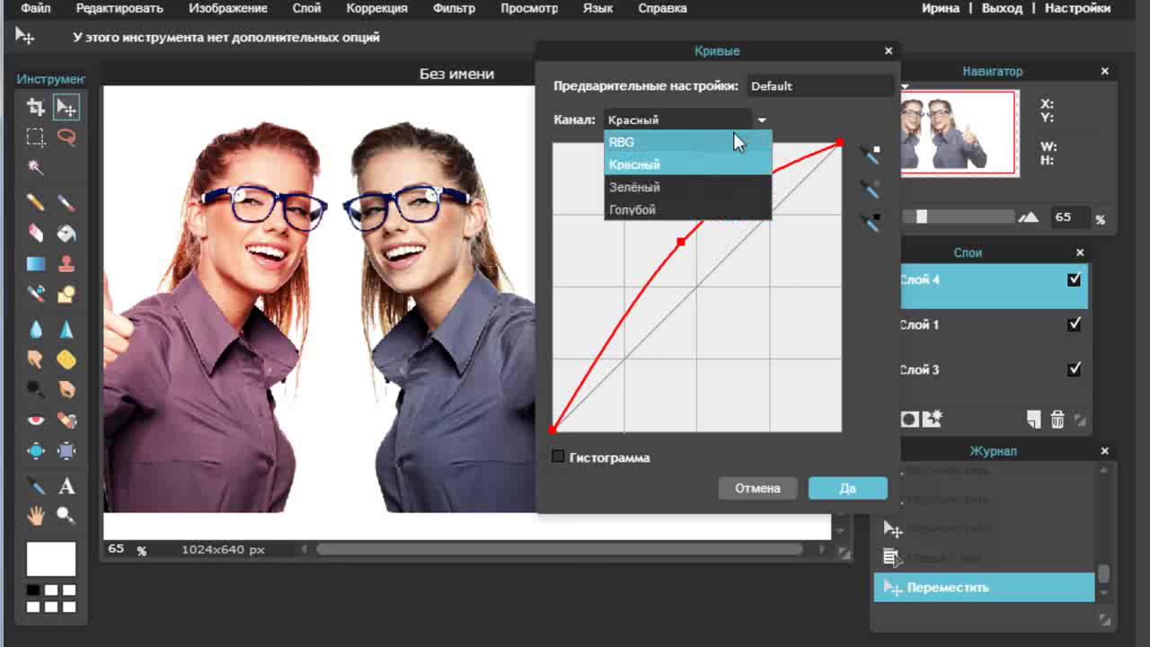
{"action": "left_click", "coordinate": [686, 187]}
{"action": "mouse_move", "coordinate": [698, 284]}
{"action": "left_mouse_down"}
{"action": "mouse_move", "coordinate": [719, 317]}
{"action": "mouse_move", "coordinate": [684, 270]}
{"action": "left_mouse_up"}
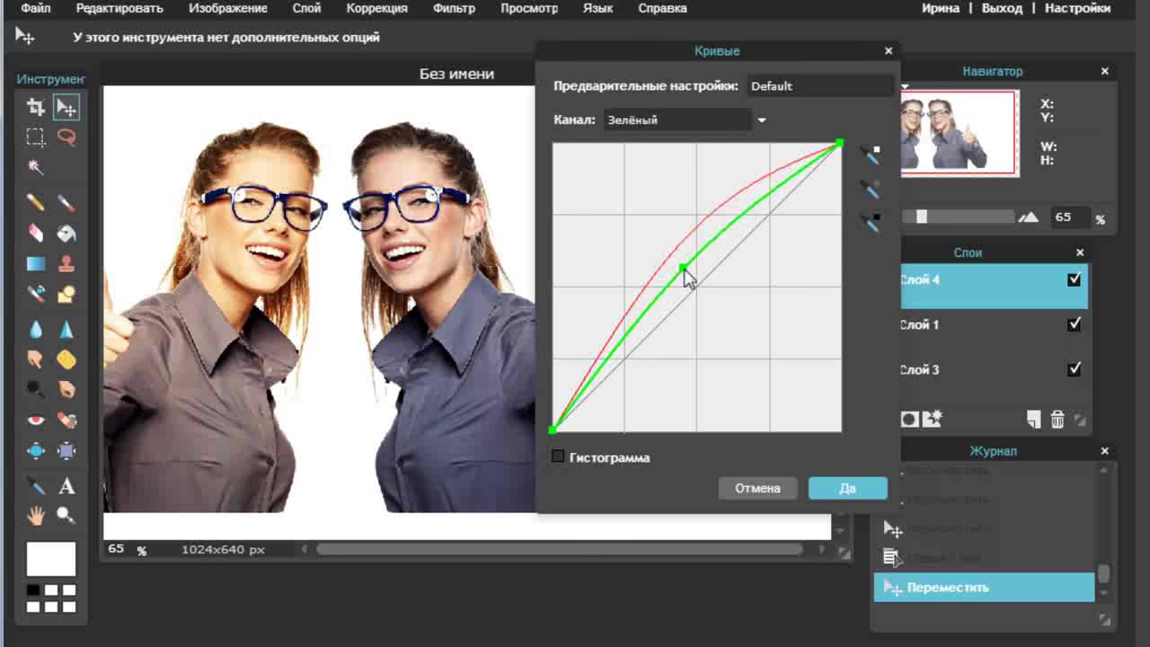
{"action": "left_click", "coordinate": [905, 86]}
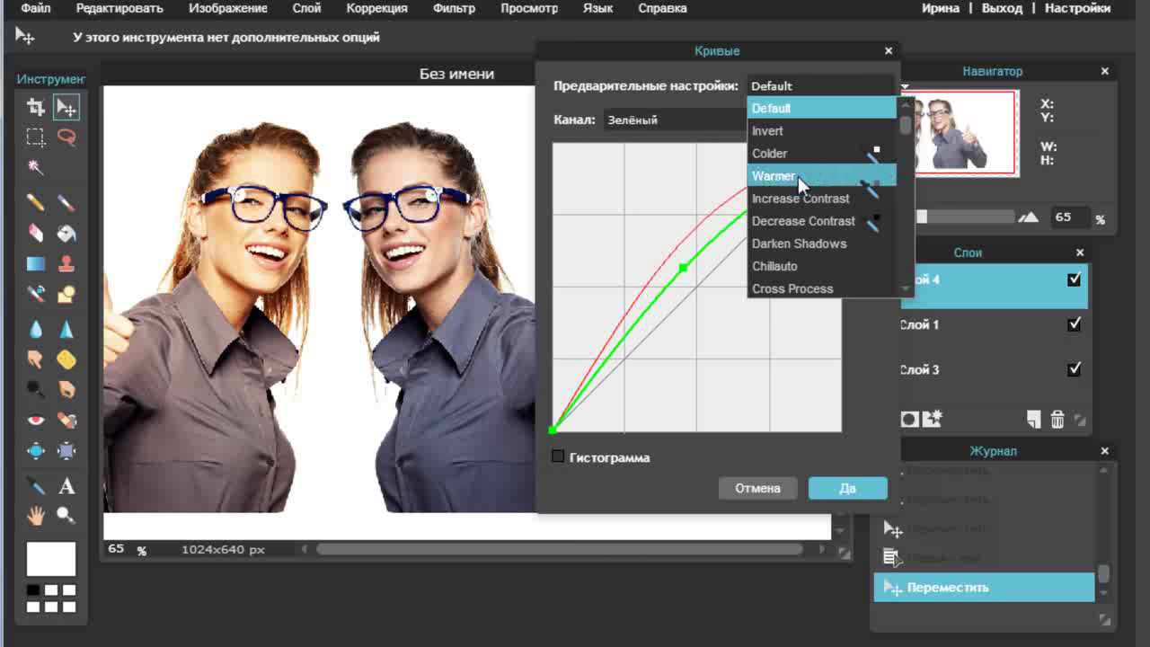
Step: Apply the Colder curve preset and show the histogram (Гистограмма) behind the curve
{"action": "left_click", "coordinate": [790, 153]}
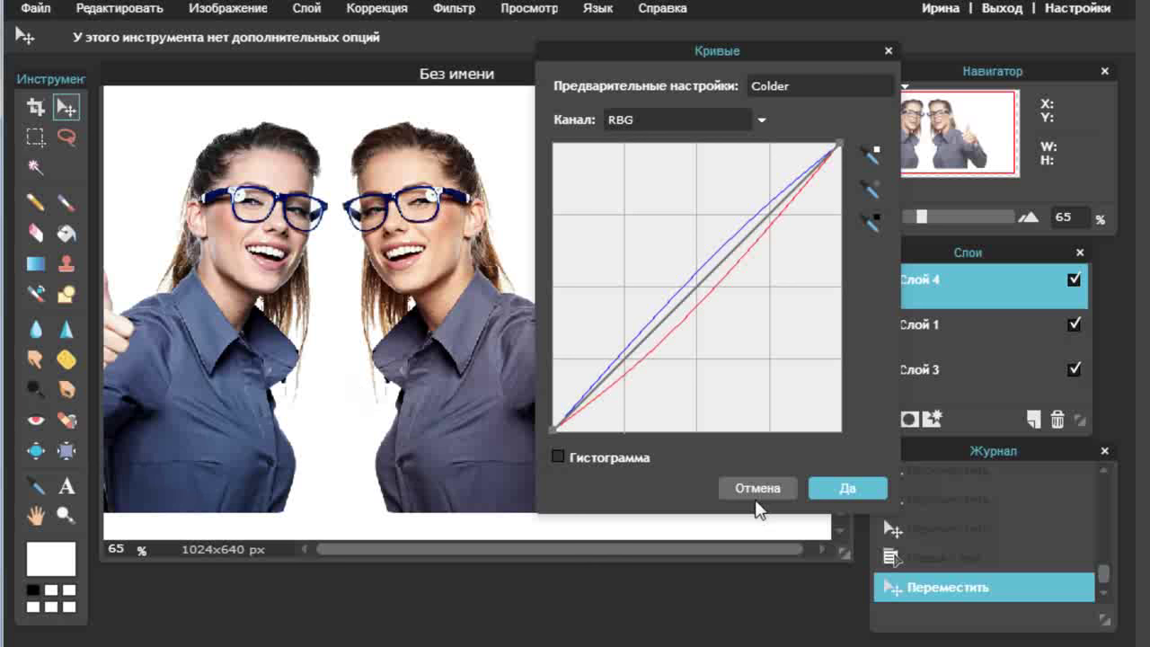
{"action": "left_click", "coordinate": [558, 457]}
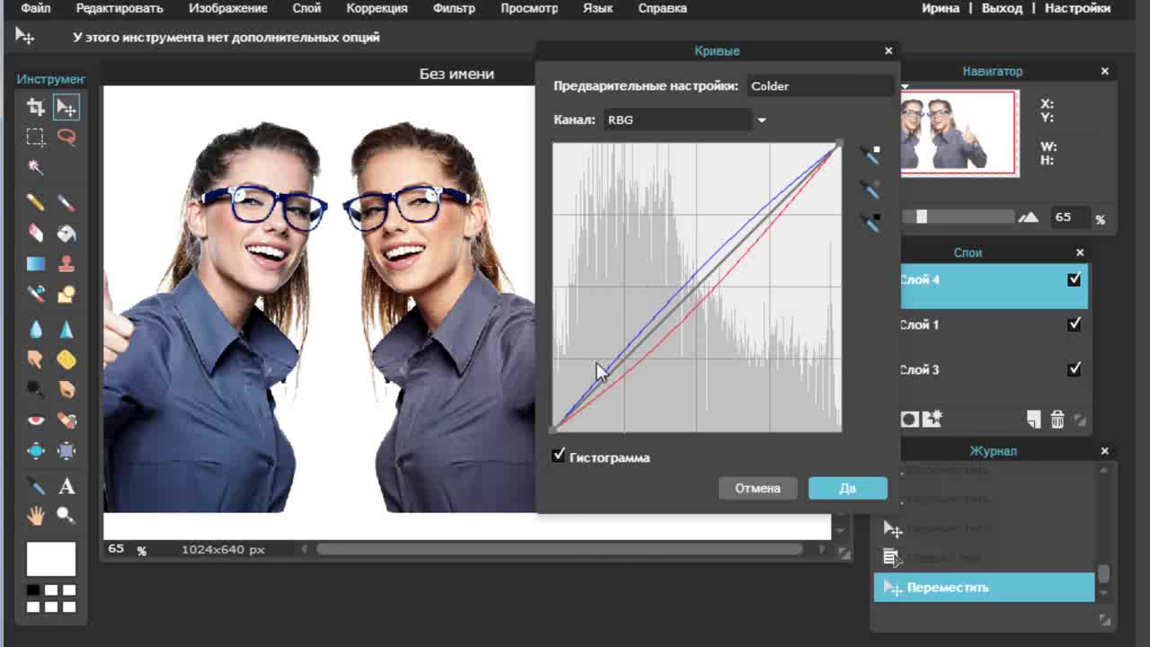
Step: Cancel the curve changes, then preview a brighter Экспозиция on the left woman and cancel it
{"action": "left_click", "coordinate": [759, 486]}
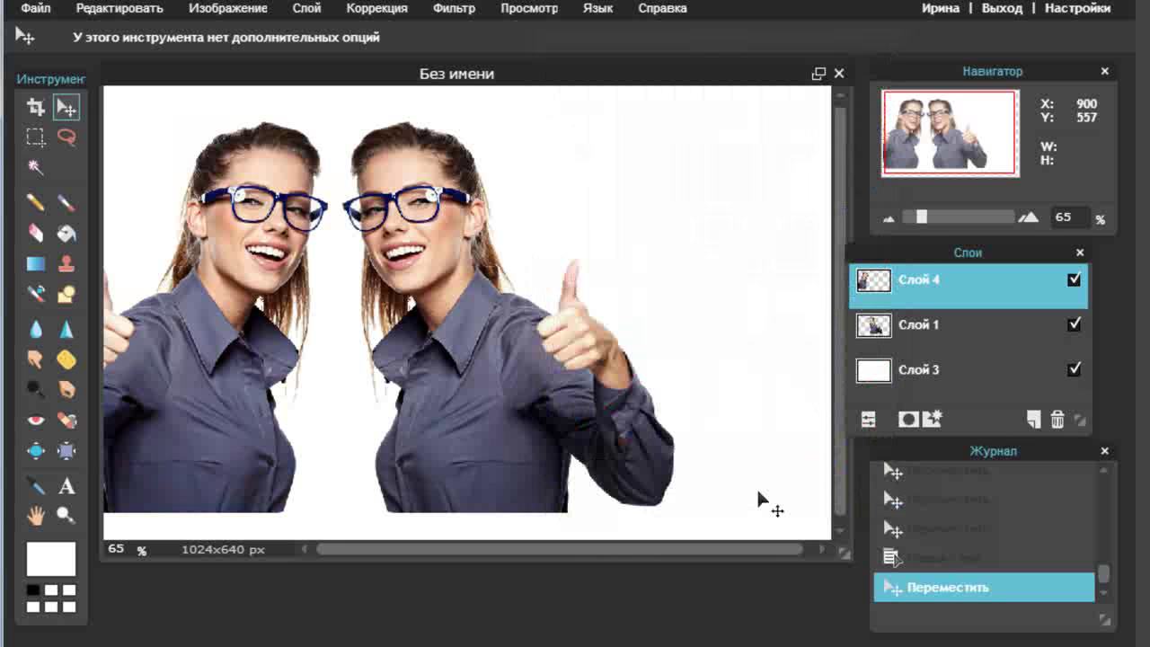
{"action": "left_click", "coordinate": [377, 9]}
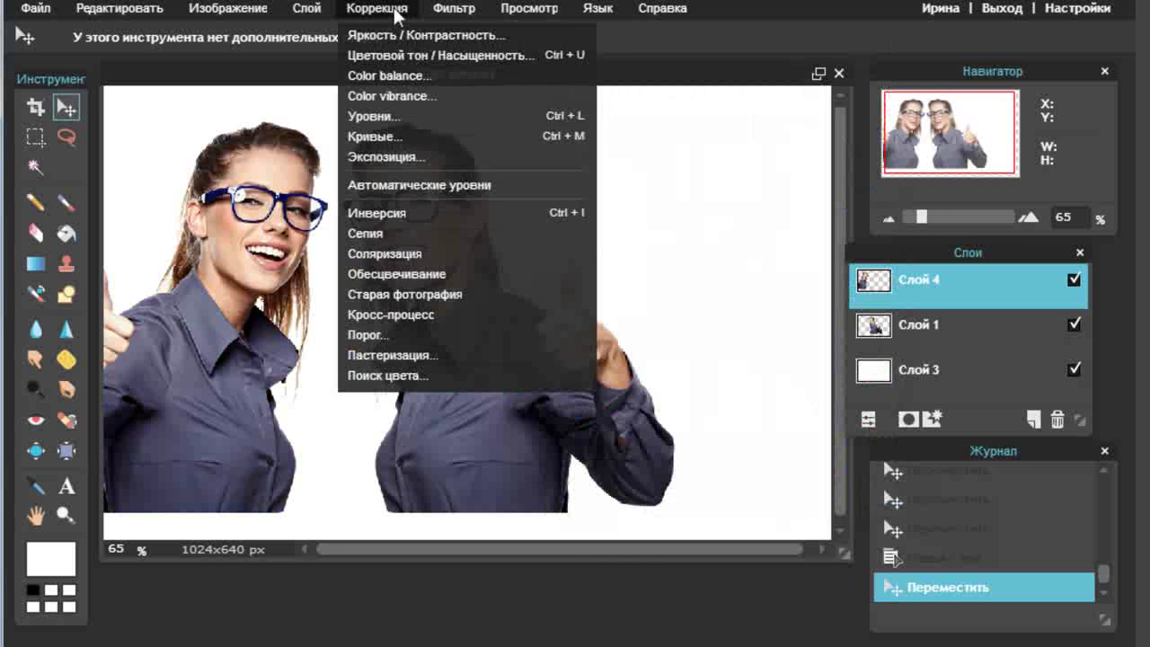
{"action": "left_click", "coordinate": [454, 159]}
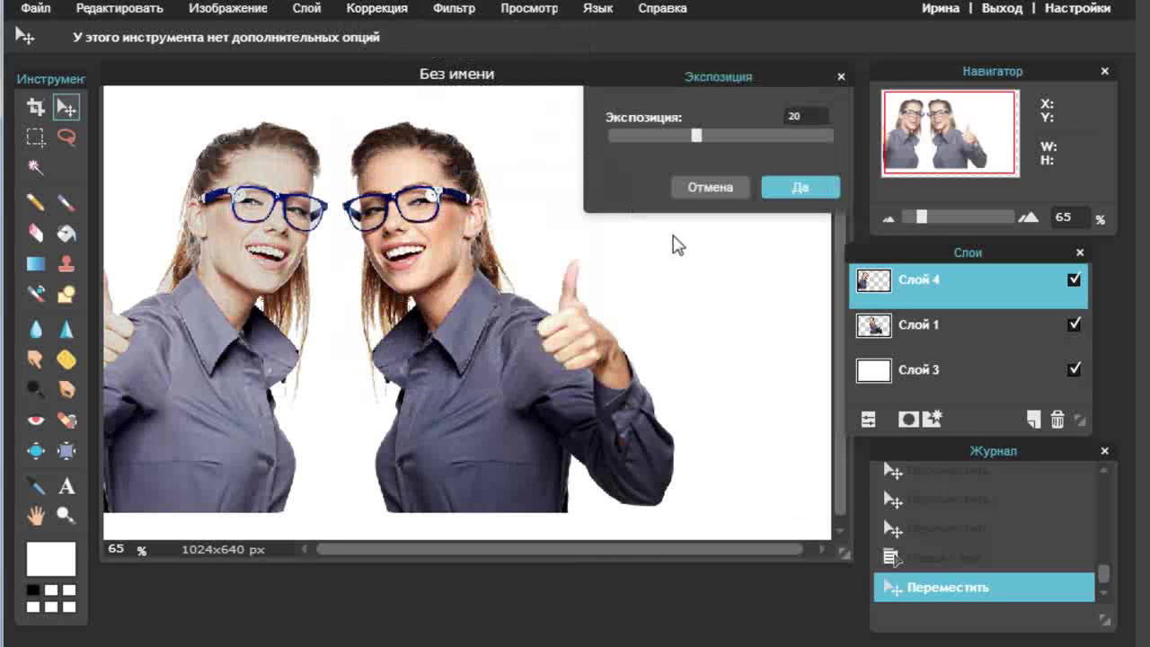
{"action": "mouse_move", "coordinate": [699, 136]}
{"action": "left_mouse_down"}
{"action": "mouse_move", "coordinate": [736, 140]}
{"action": "mouse_move", "coordinate": [659, 136]}
{"action": "left_mouse_up"}
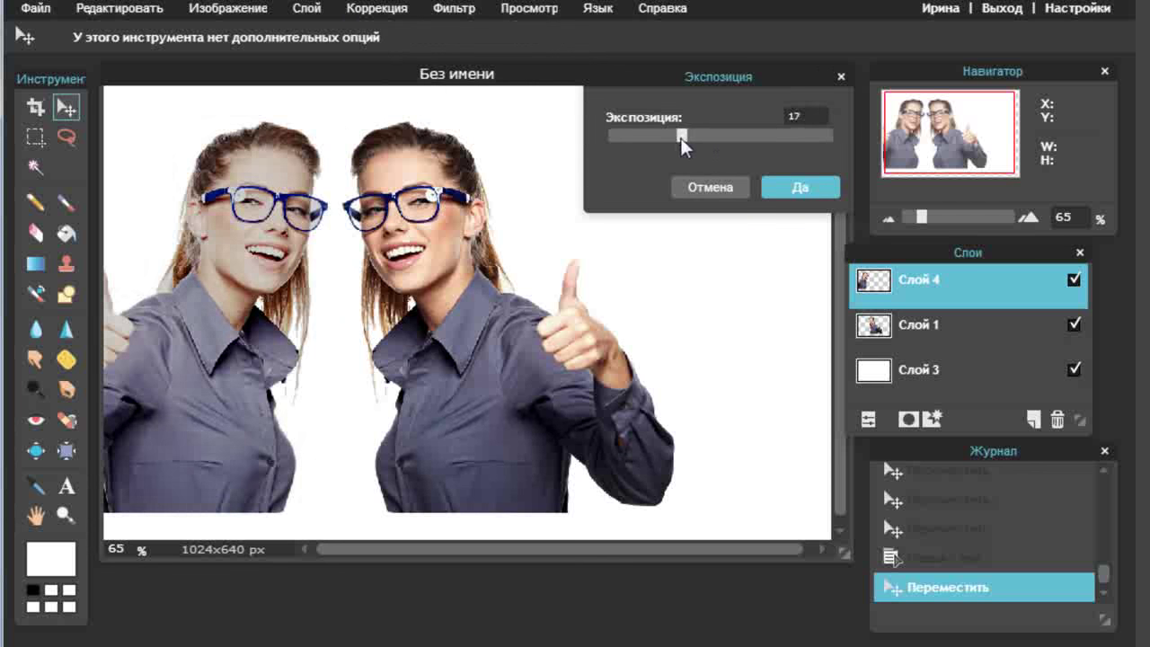
{"action": "left_click_drag", "start_coordinate": [663, 135], "coordinate": [676, 136]}
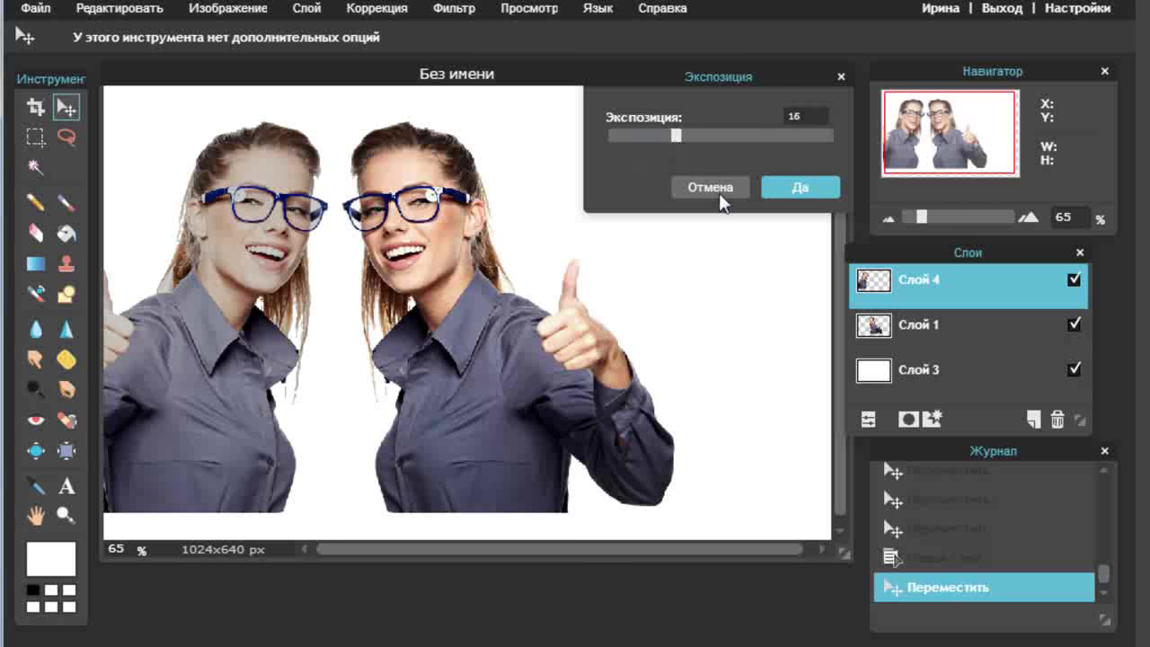
{"action": "left_click", "coordinate": [718, 191]}
{"action": "left_click", "coordinate": [391, 12]}
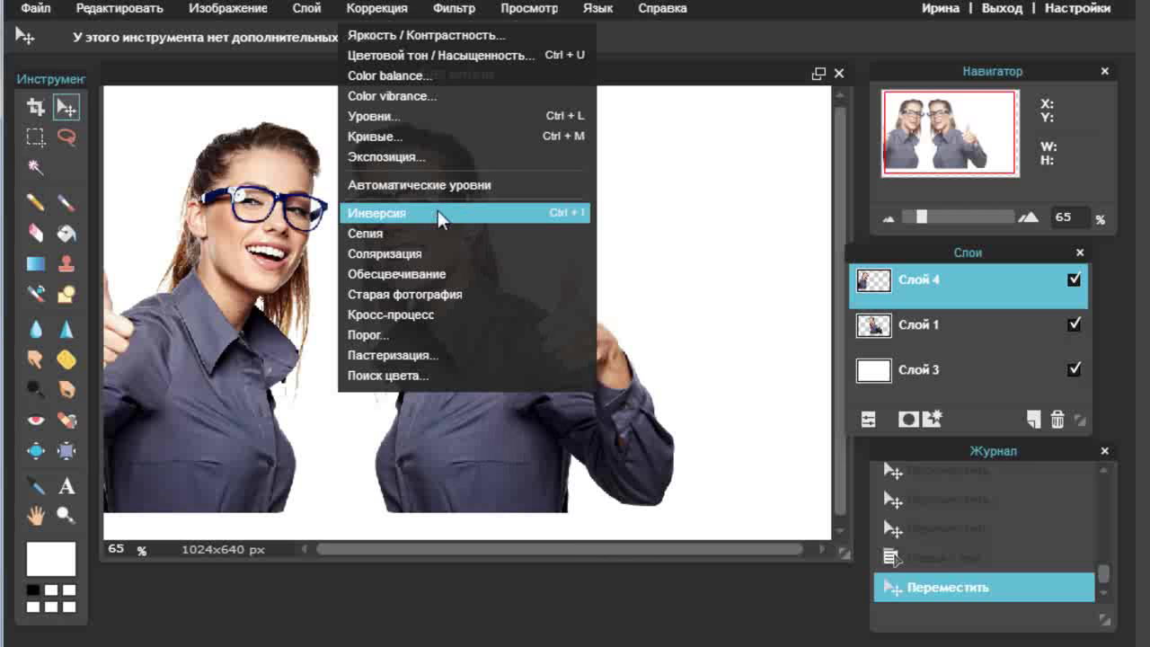
Step: Invert, then Сепия-tone the left woman, undoing each through the Журнал history
{"action": "left_click", "coordinate": [438, 214]}
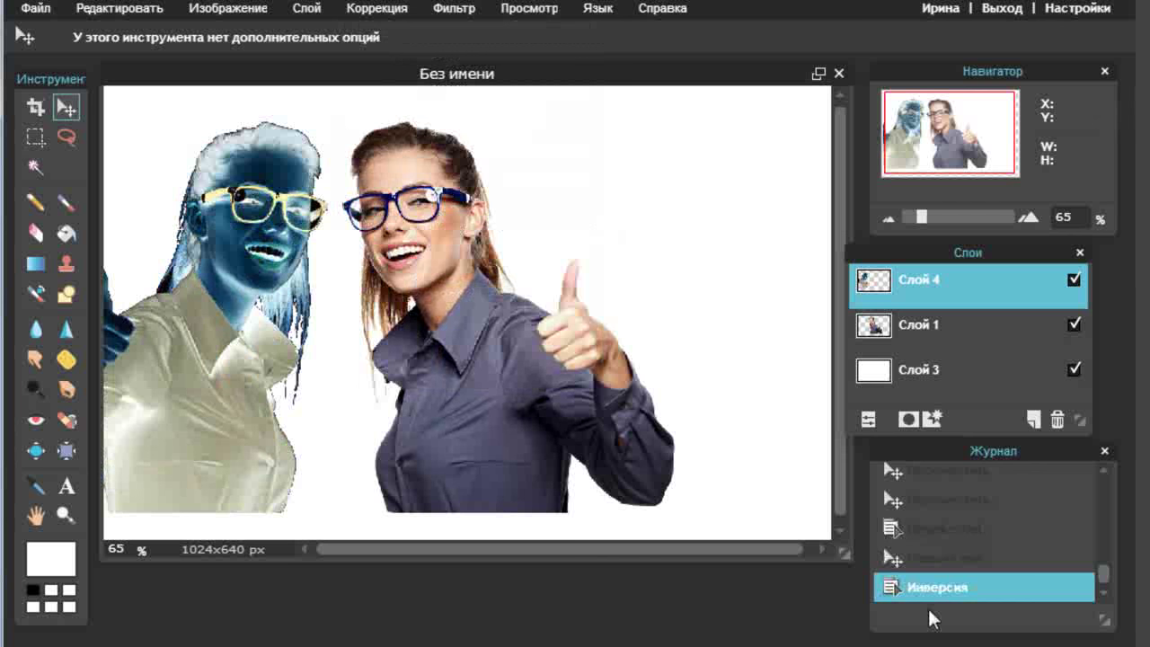
{"action": "left_click", "coordinate": [940, 560]}
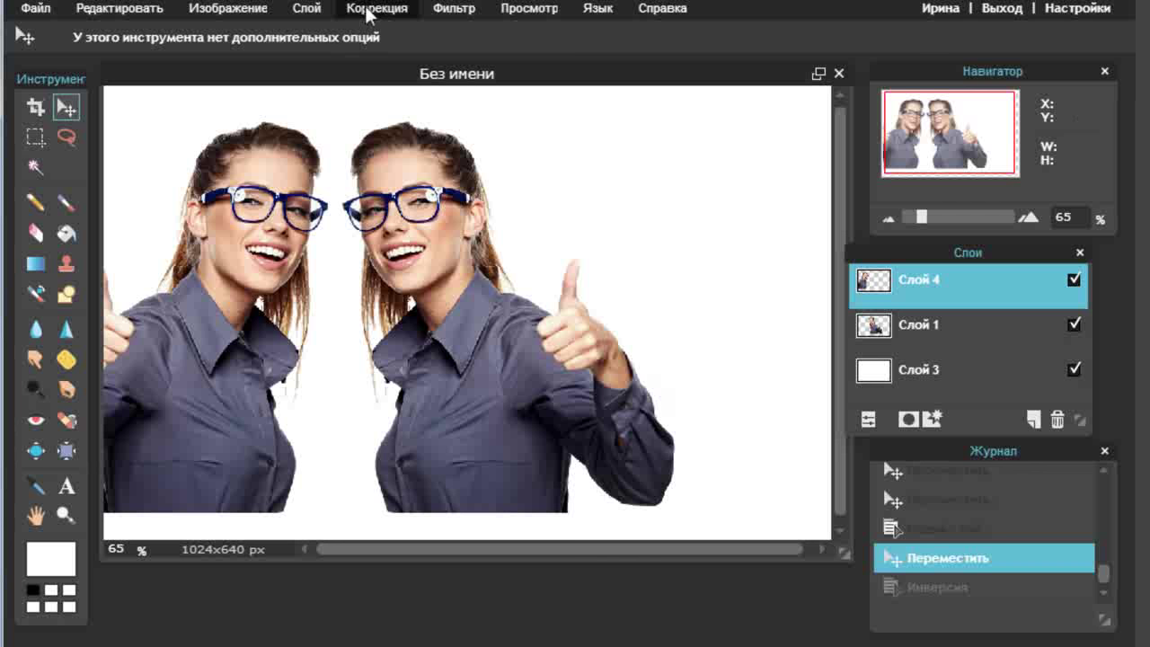
{"action": "left_click", "coordinate": [368, 11]}
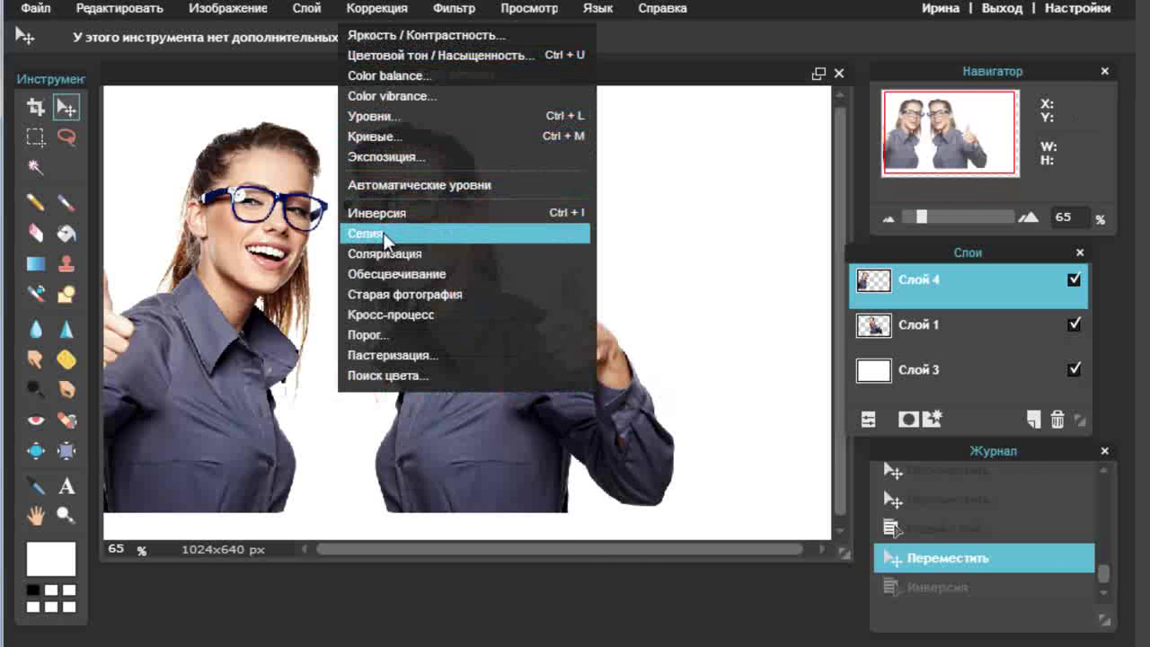
{"action": "left_click", "coordinate": [373, 232]}
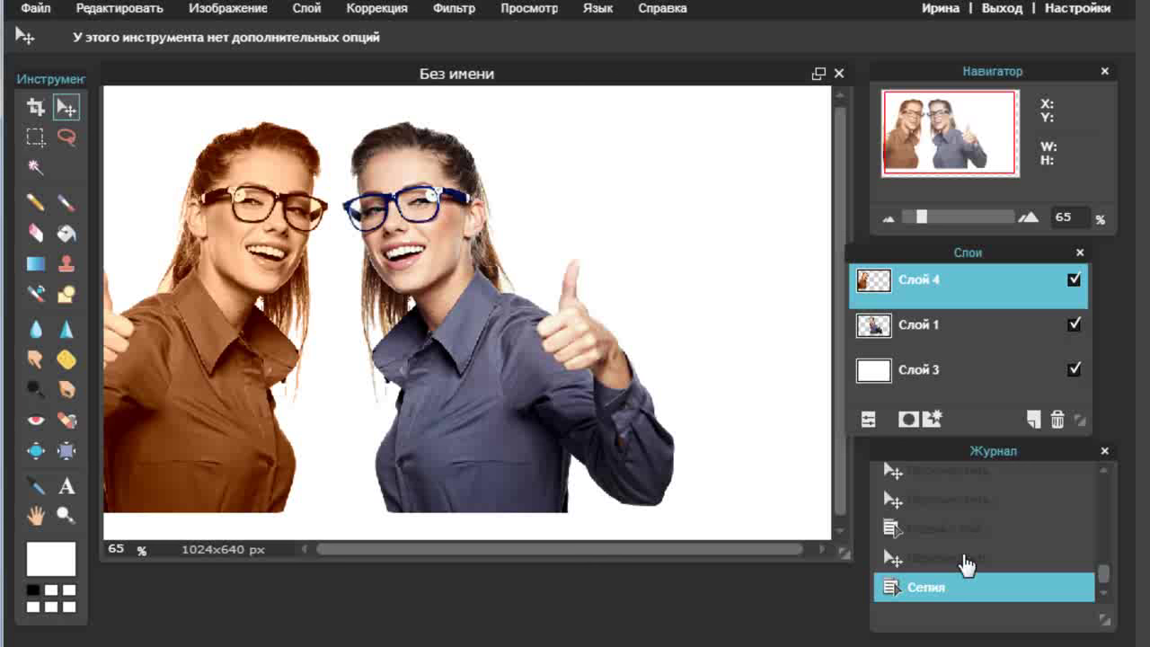
{"action": "left_click", "coordinate": [967, 560]}
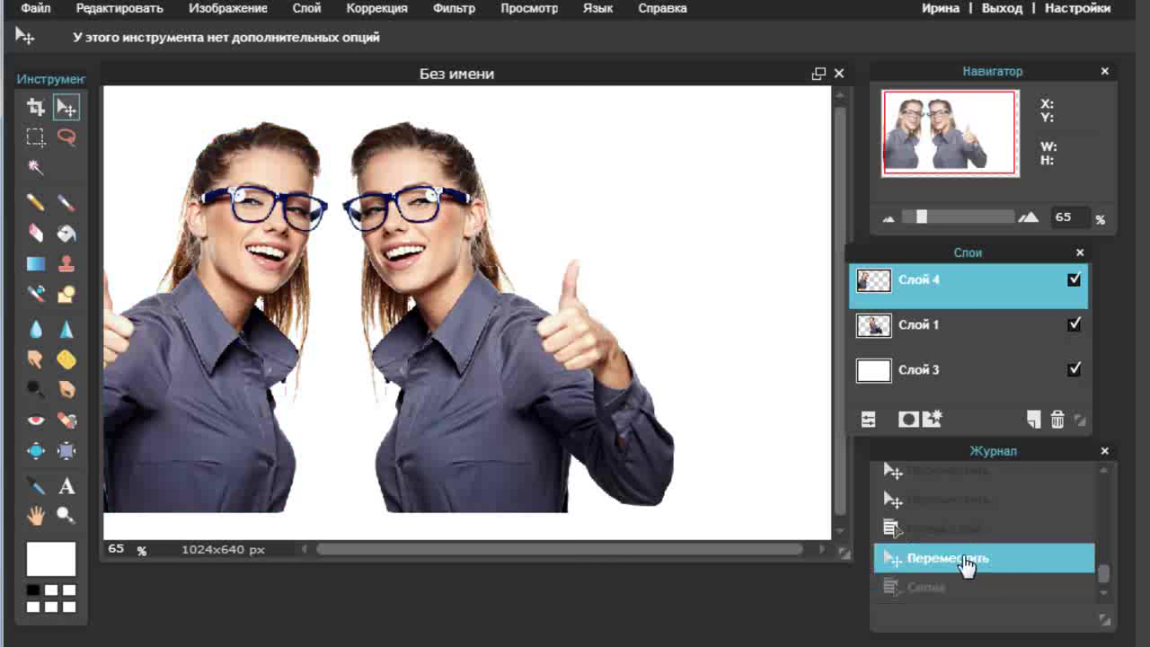
Step: Apply Соляризация to the left copy, then revert it in the Журнал history
{"action": "left_click", "coordinate": [391, 10]}
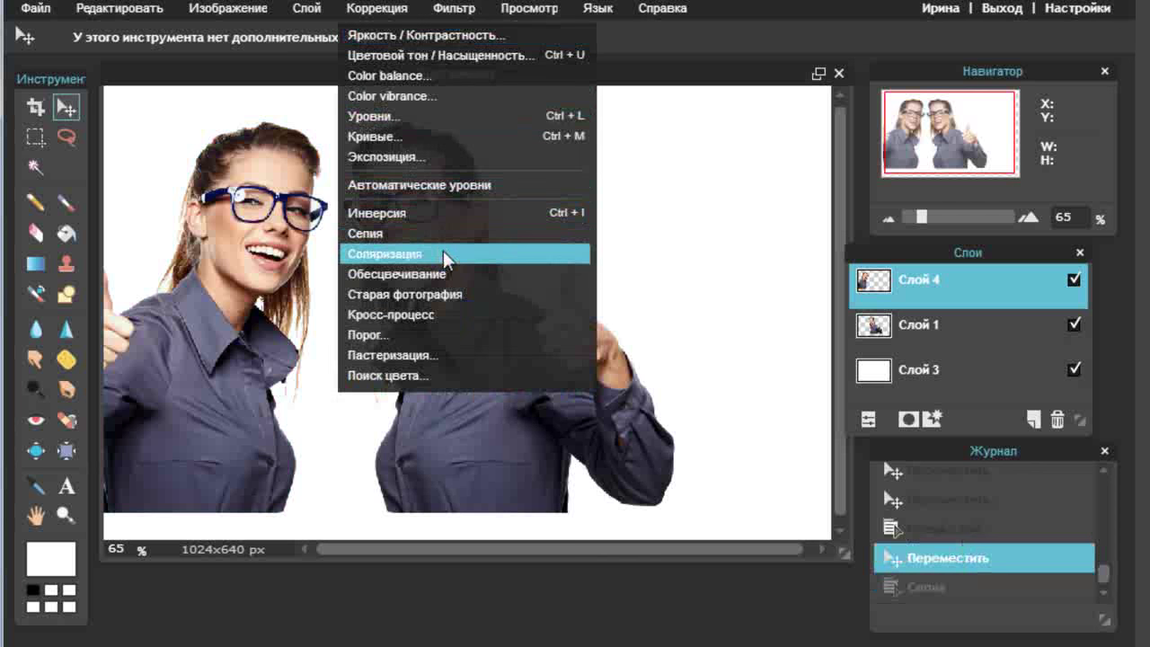
{"action": "left_click", "coordinate": [441, 250]}
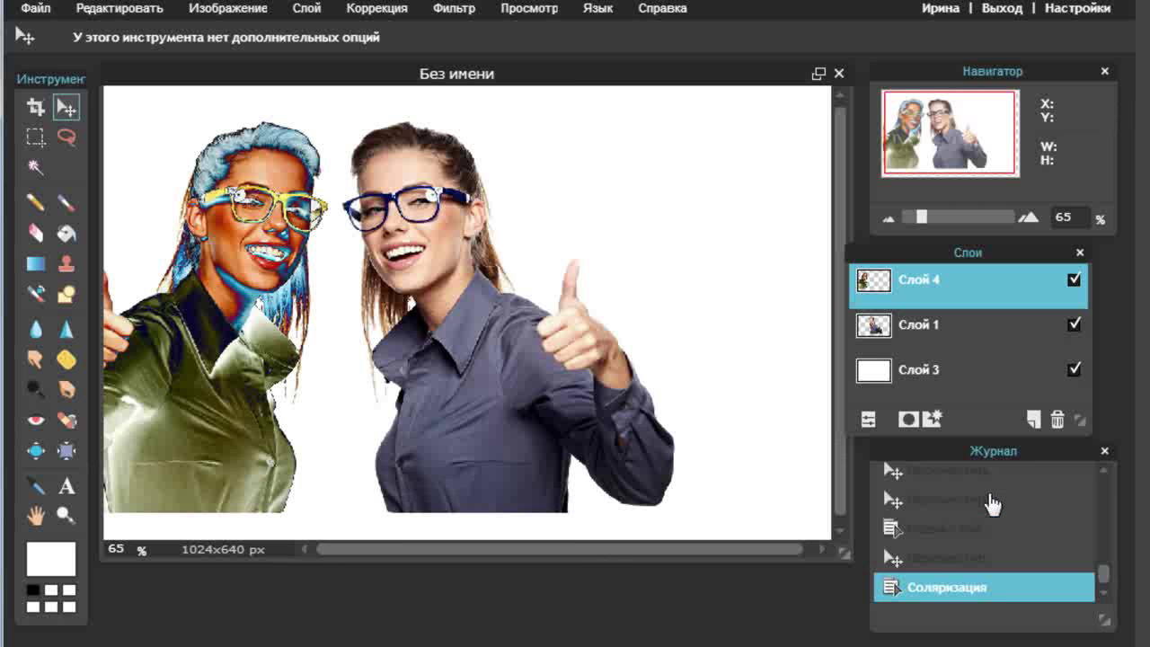
{"action": "left_click", "coordinate": [958, 557]}
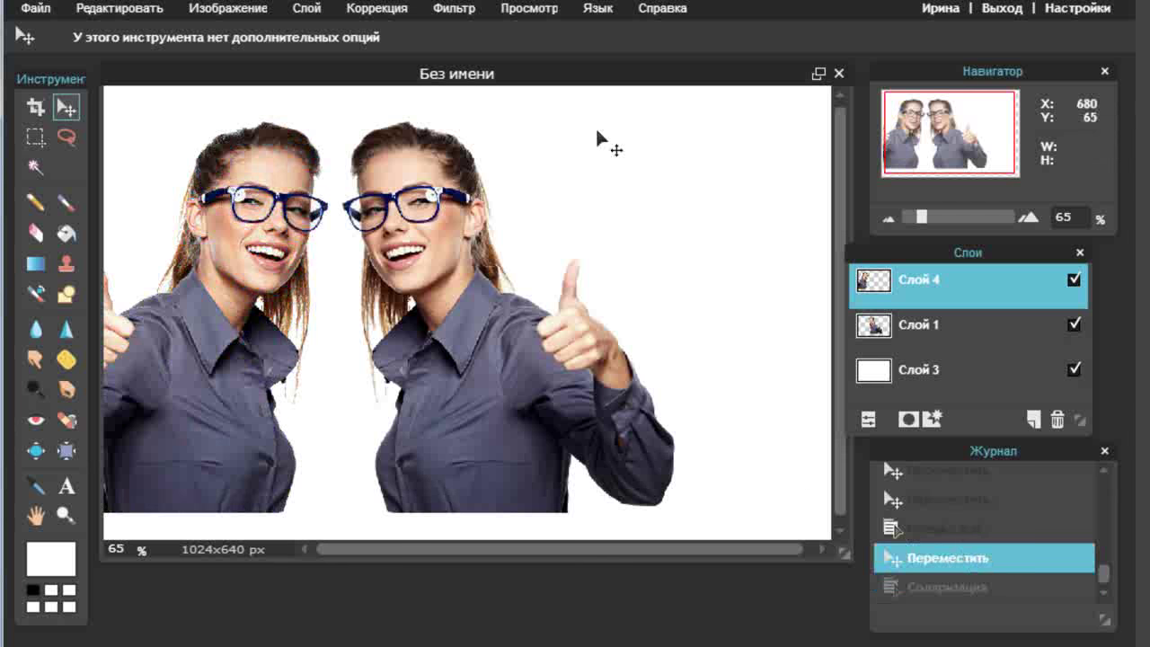
{"action": "left_click", "coordinate": [393, 11]}
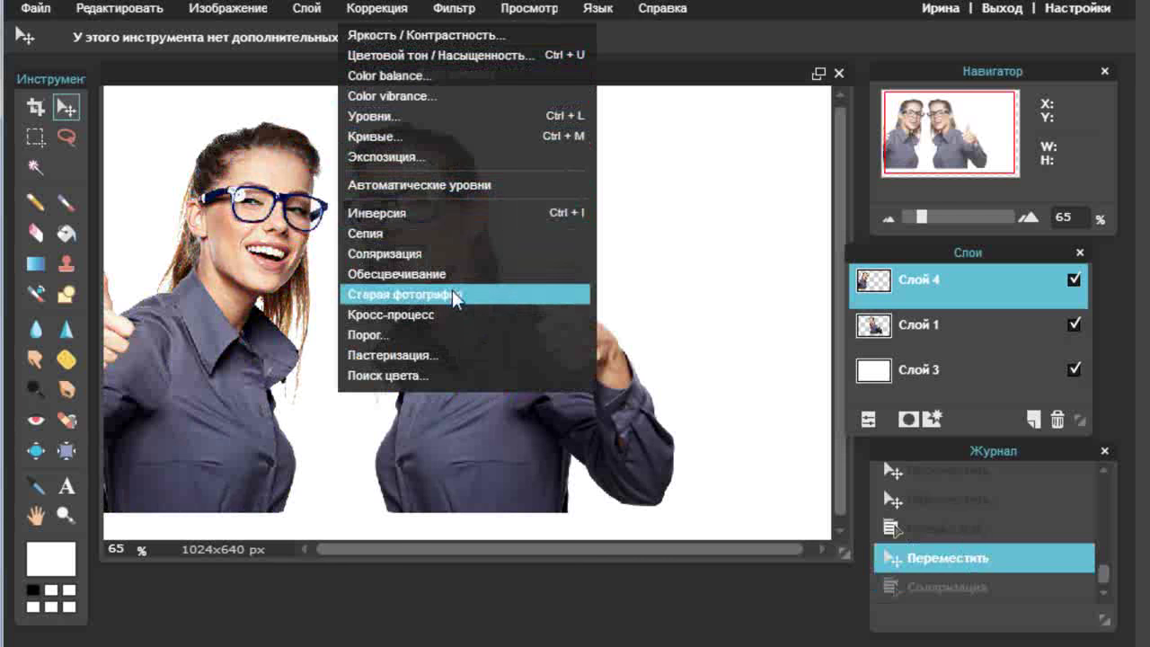
Step: Try Обесцвечивание, Старая фотография and Кросс-процесс on the left copy, reverting each in Журнал
{"action": "left_click", "coordinate": [454, 286]}
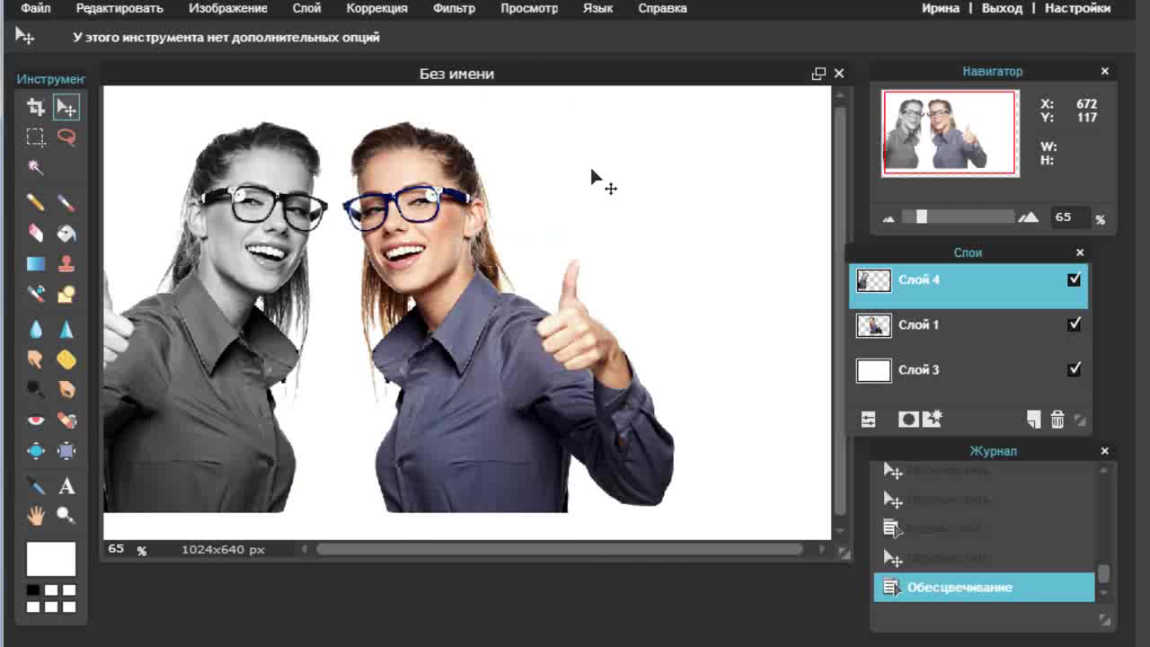
{"action": "left_click", "coordinate": [973, 559]}
{"action": "left_click", "coordinate": [393, 11]}
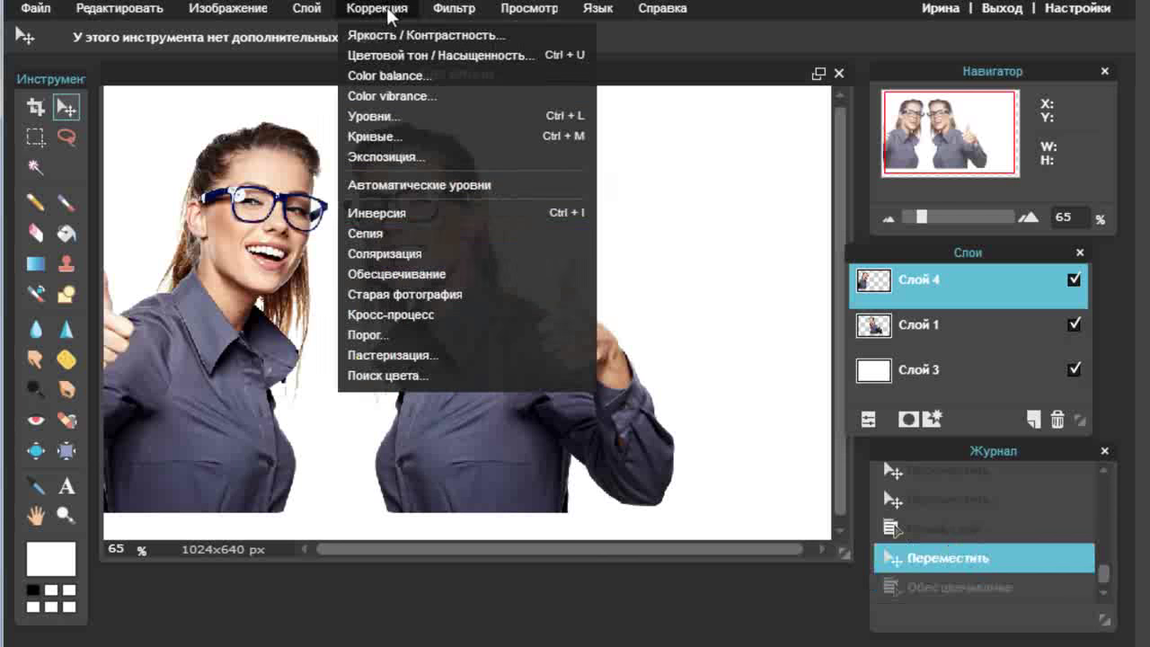
{"action": "left_click", "coordinate": [440, 291]}
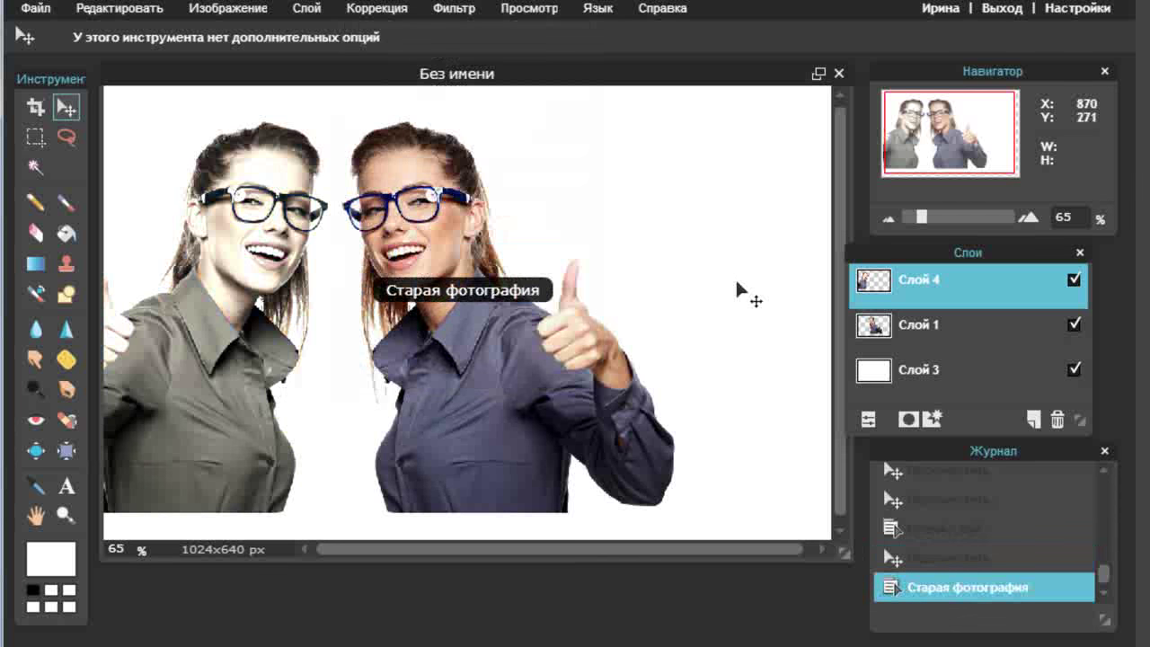
{"action": "left_click", "coordinate": [945, 560]}
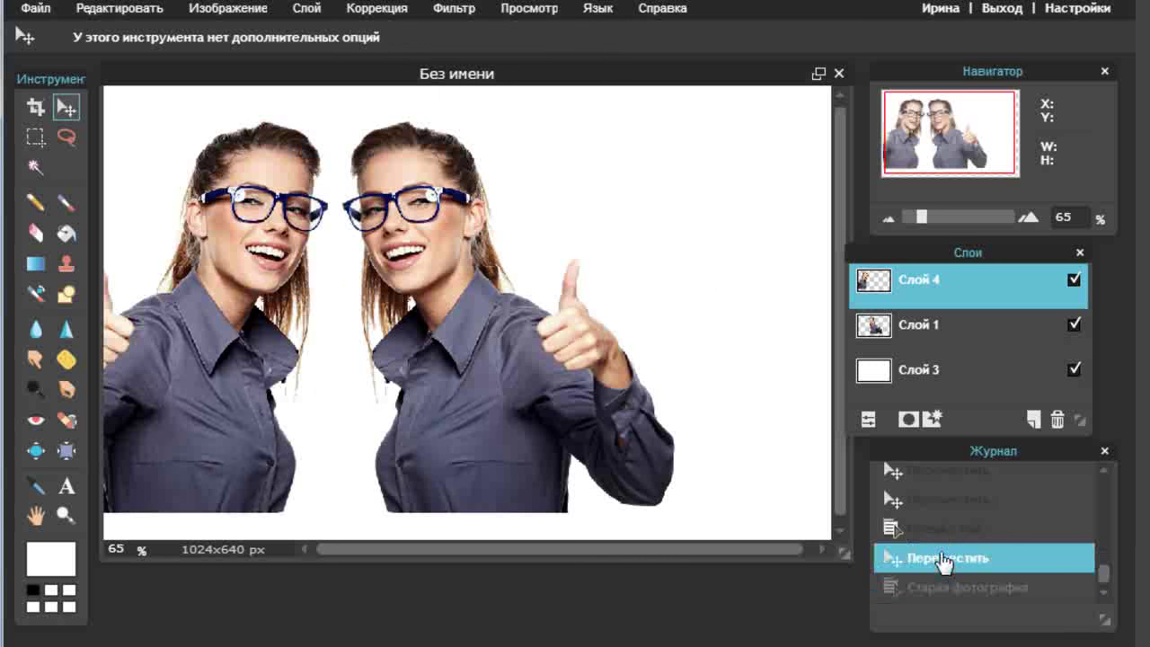
{"action": "left_click", "coordinate": [406, 11]}
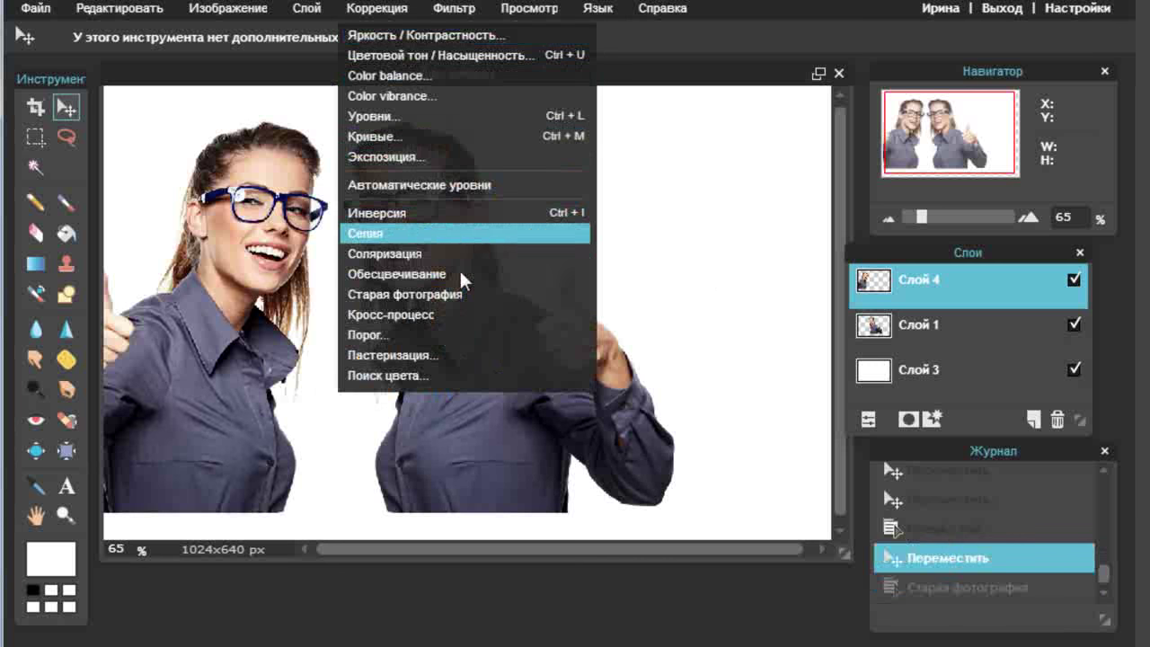
{"action": "left_click", "coordinate": [463, 321]}
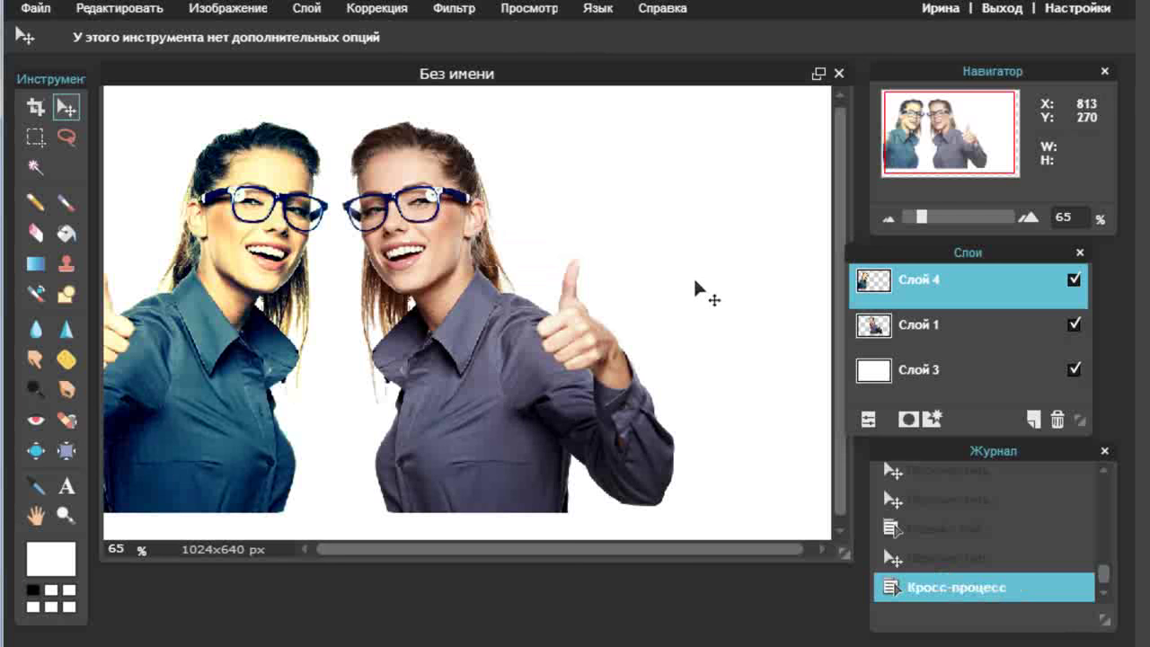
{"action": "left_click", "coordinate": [968, 557]}
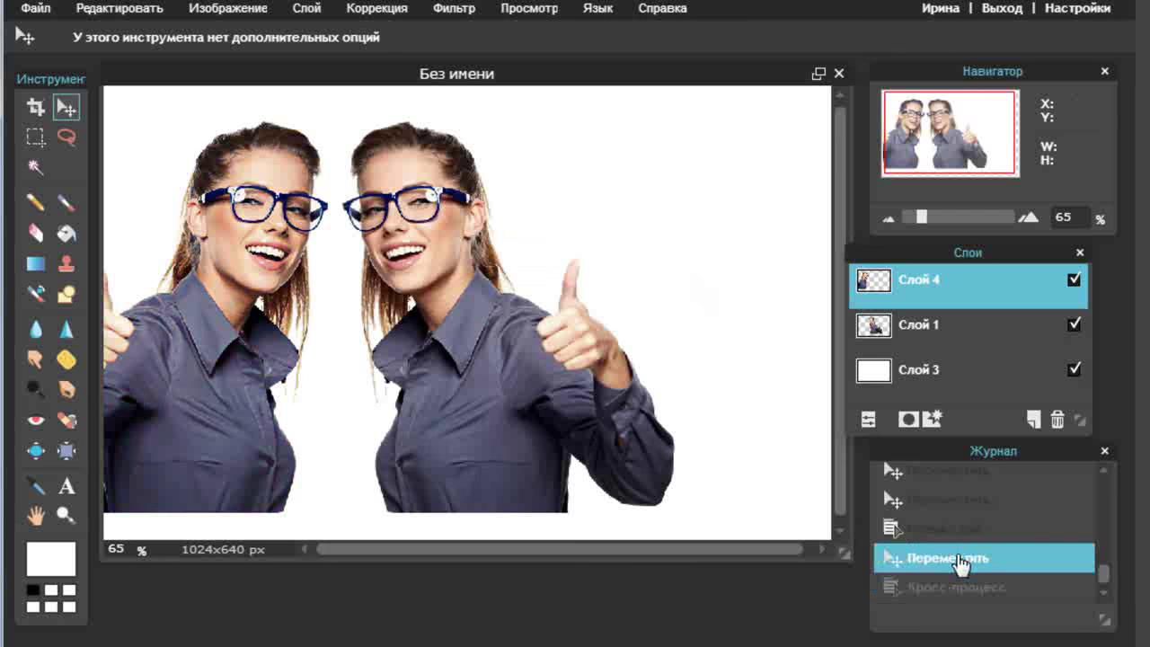
Step: Preview a Порог threshold on the left copy, raising Уровень from 40 to 119, then cancel
{"action": "left_click", "coordinate": [388, 7]}
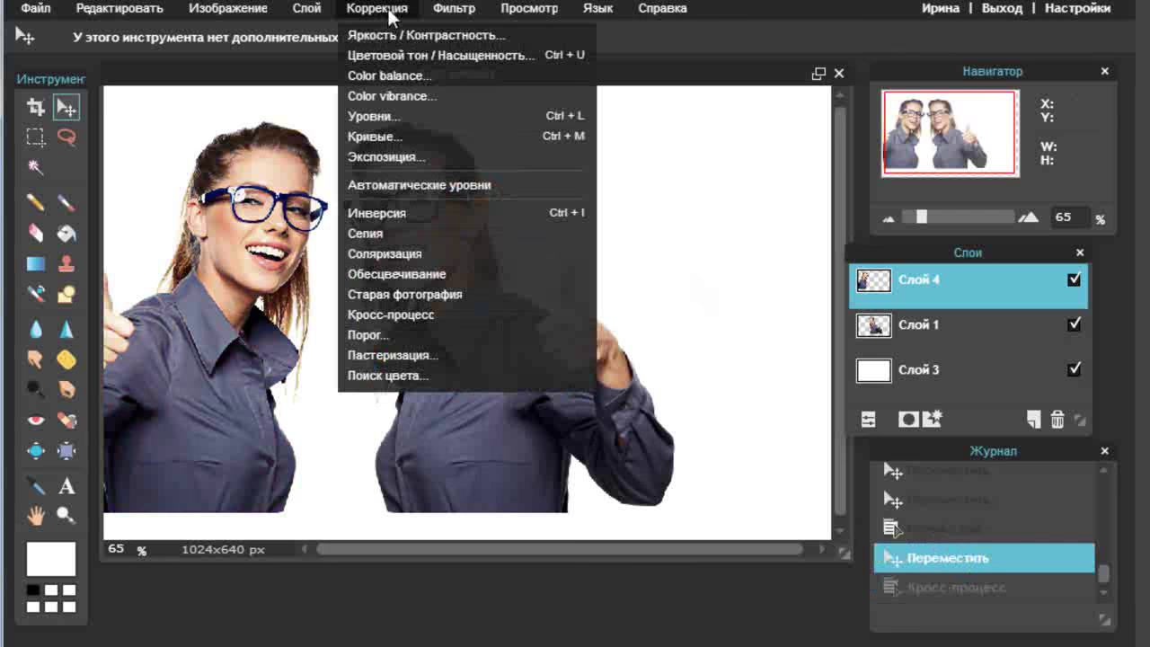
{"action": "left_click", "coordinate": [479, 336]}
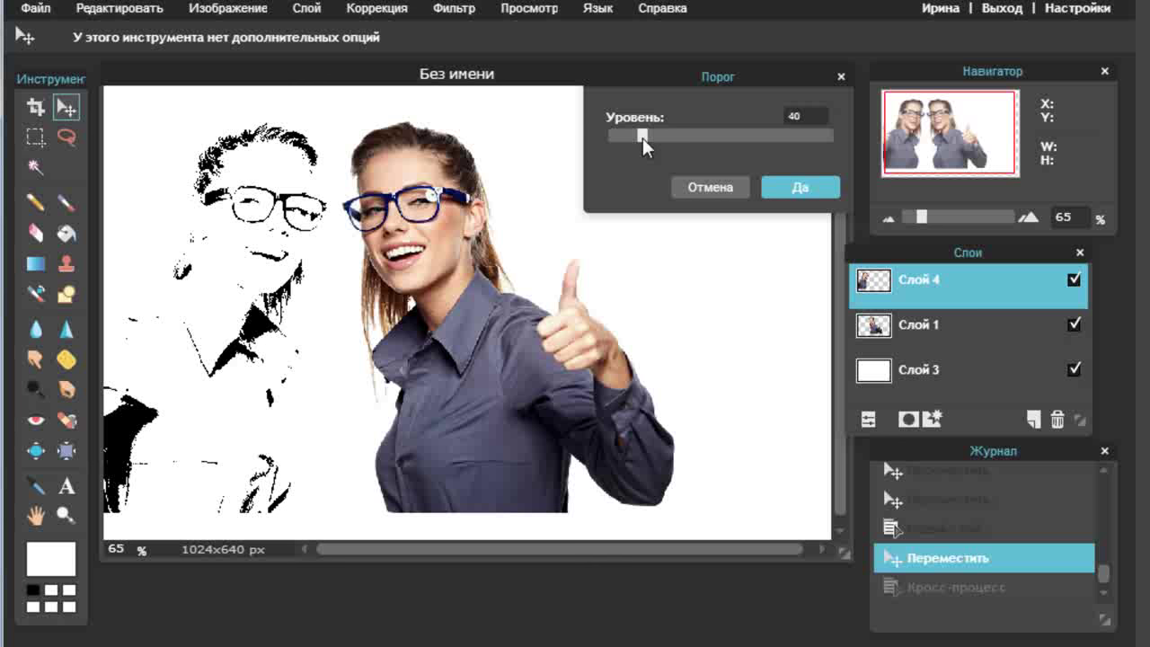
{"action": "left_click_drag", "start_coordinate": [642, 137], "coordinate": [664, 141]}
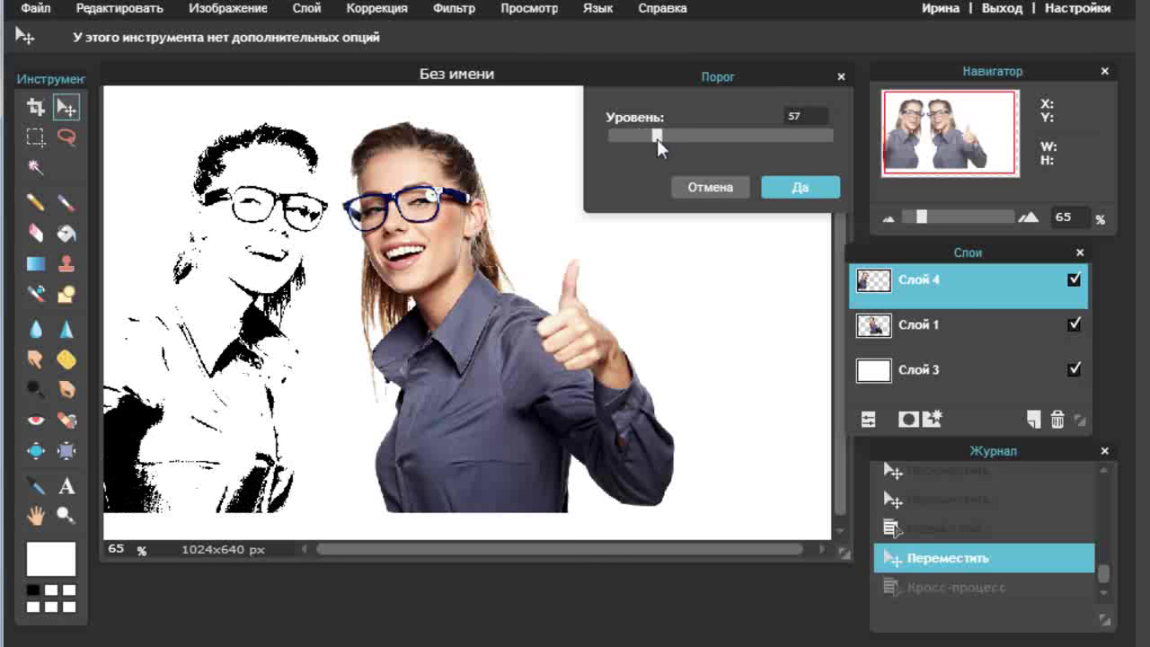
{"action": "left_click_drag", "start_coordinate": [664, 141], "coordinate": [709, 144]}
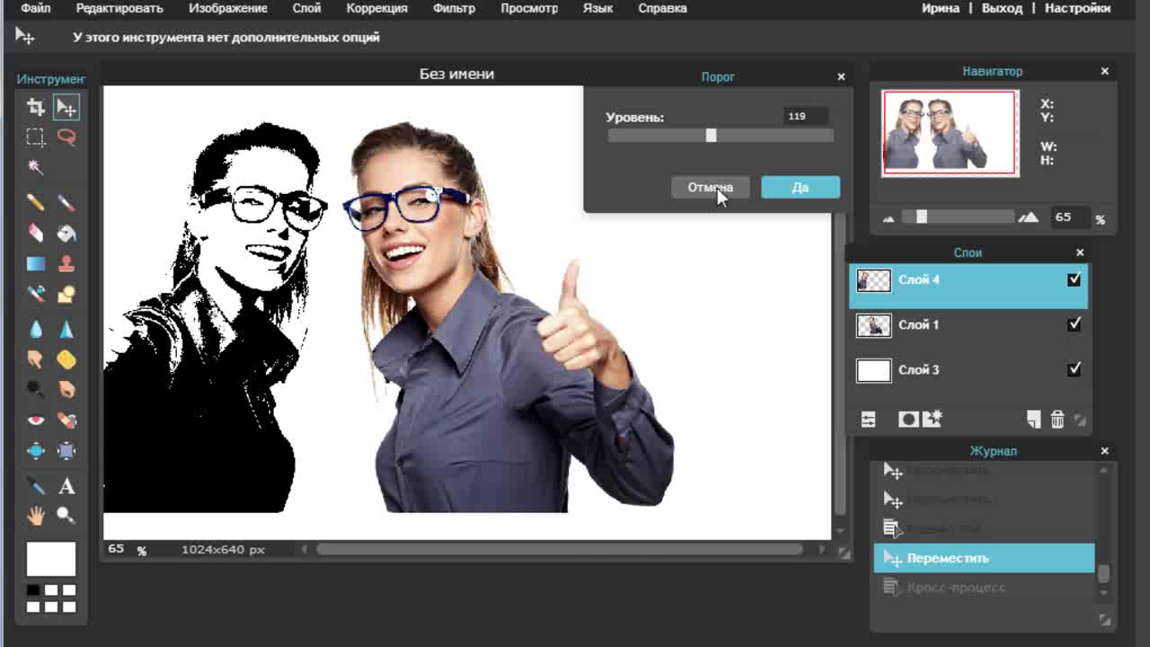
{"action": "left_click", "coordinate": [708, 187]}
Step: Preview Пастеризация on the left copy at levels 16 then 10, and cancel it
{"action": "left_click", "coordinate": [379, 8]}
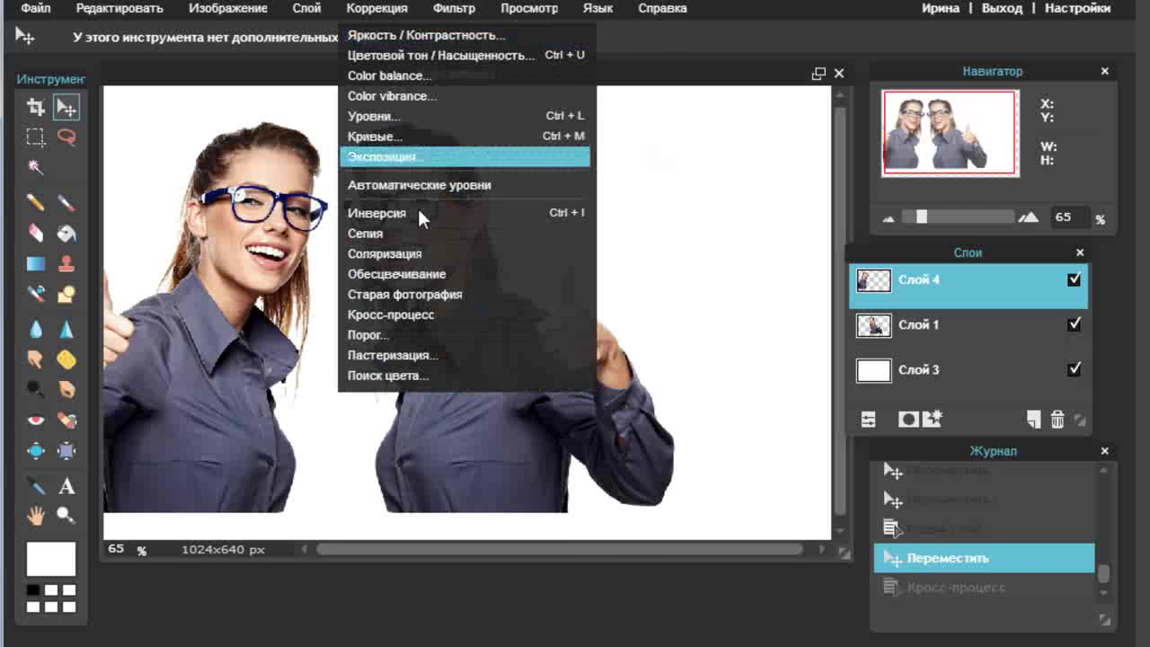
{"action": "left_click", "coordinate": [477, 354]}
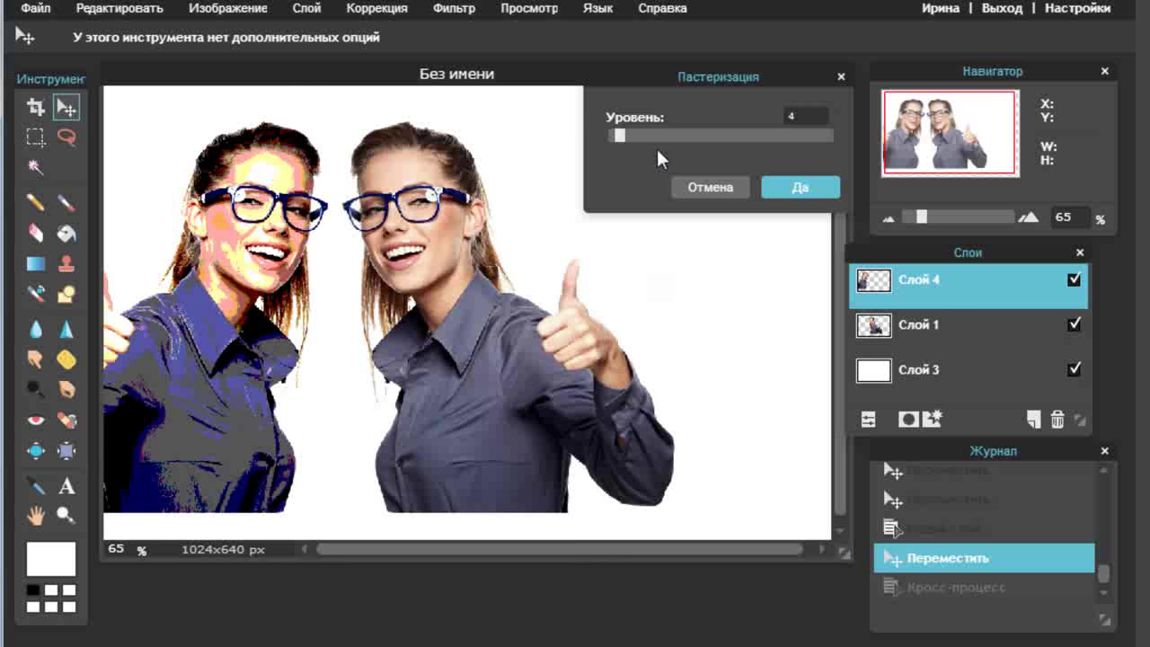
{"action": "left_click_drag", "start_coordinate": [622, 132], "coordinate": [756, 133]}
{"action": "left_click_drag", "start_coordinate": [757, 135], "coordinate": [645, 137]}
{"action": "left_click", "coordinate": [702, 186]}
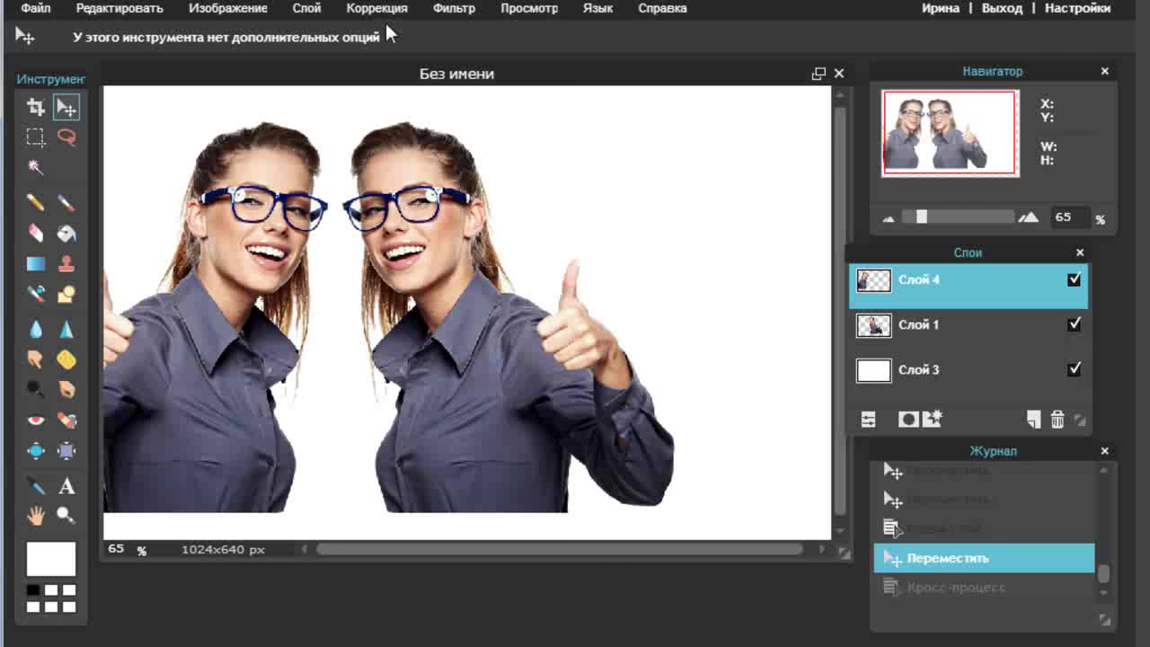
{"action": "left_click", "coordinate": [382, 8]}
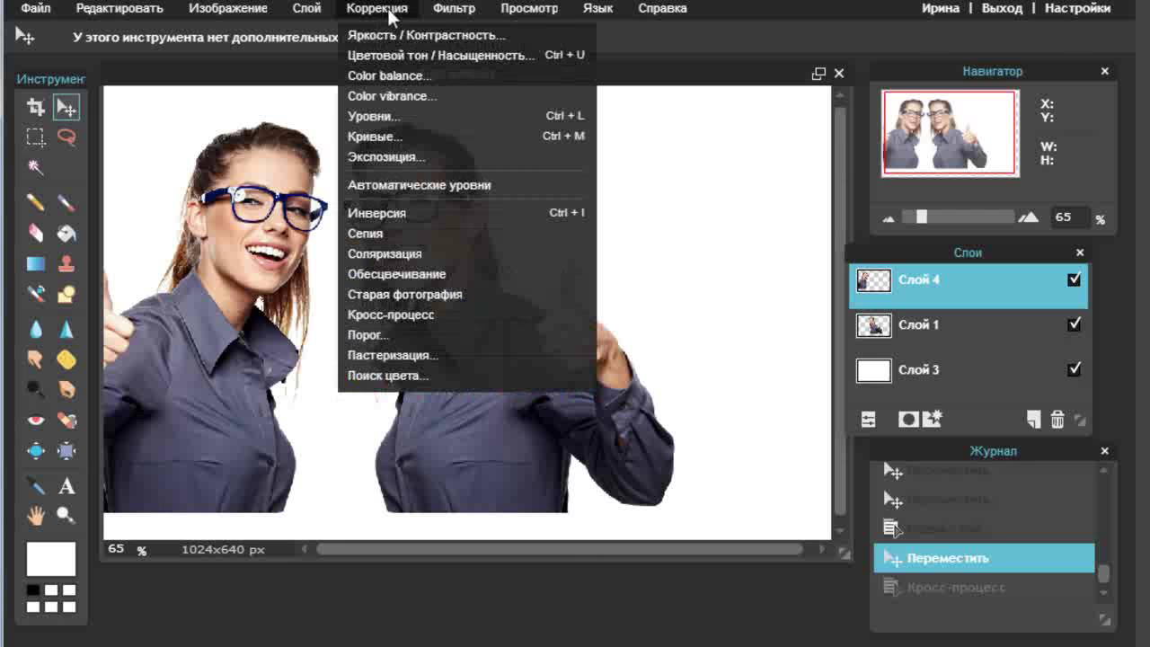
{"action": "left_click", "coordinate": [477, 374]}
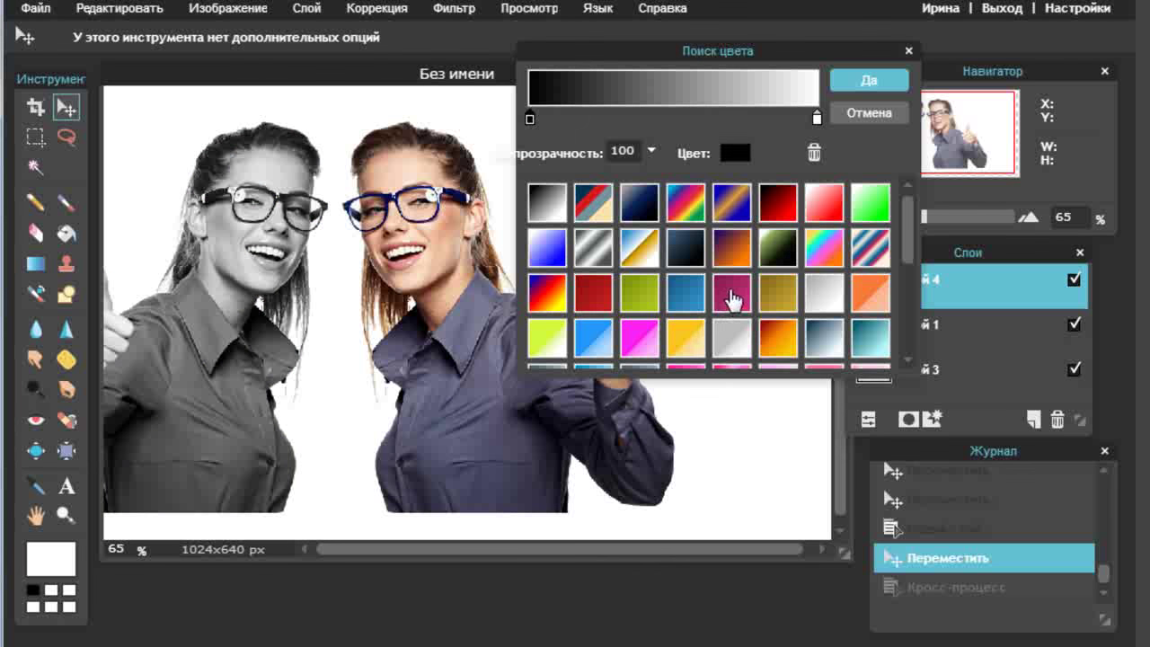
{"action": "left_click", "coordinate": [639, 298]}
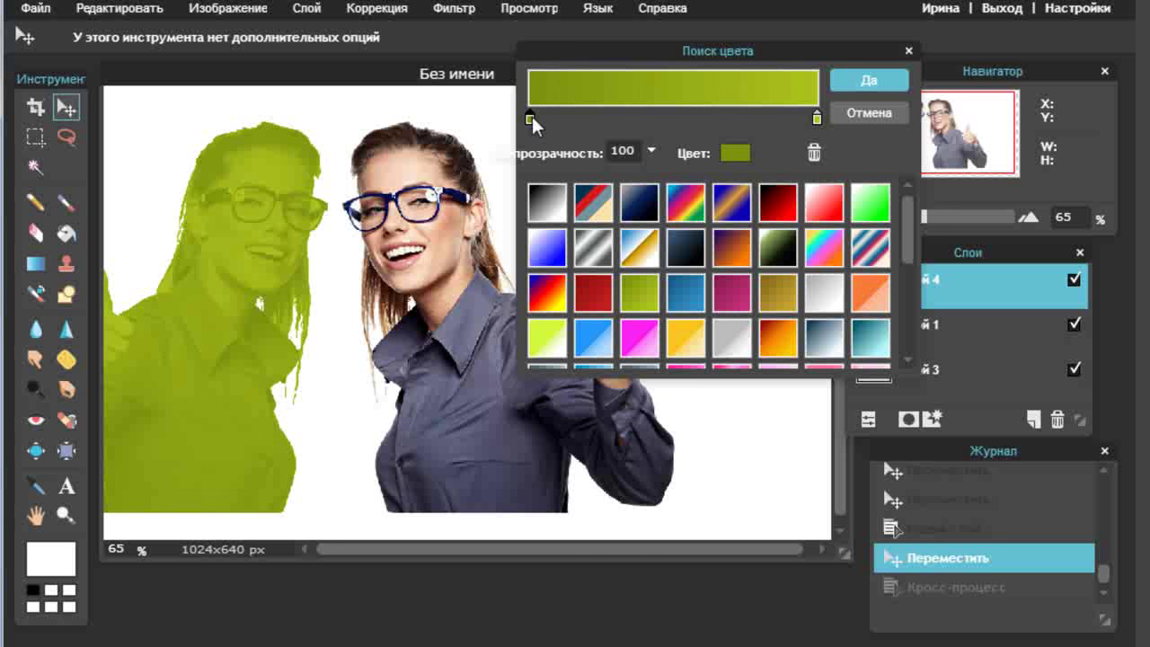
{"action": "mouse_move", "coordinate": [530, 118]}
{"action": "left_mouse_down"}
{"action": "mouse_move", "coordinate": [770, 106]}
{"action": "mouse_move", "coordinate": [545, 115]}
{"action": "left_mouse_up"}
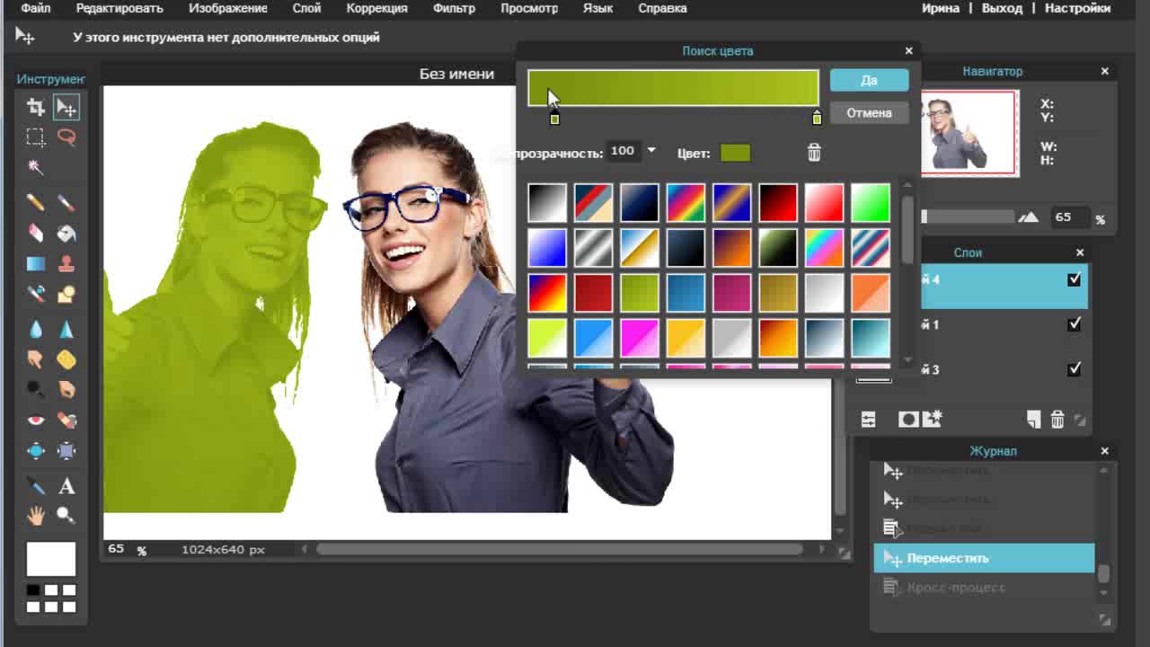
{"action": "left_click", "coordinate": [651, 150]}
{"action": "mouse_move", "coordinate": [654, 180]}
{"action": "left_mouse_down"}
{"action": "mouse_move", "coordinate": [554, 190]}
{"action": "mouse_move", "coordinate": [577, 196]}
{"action": "left_mouse_up"}
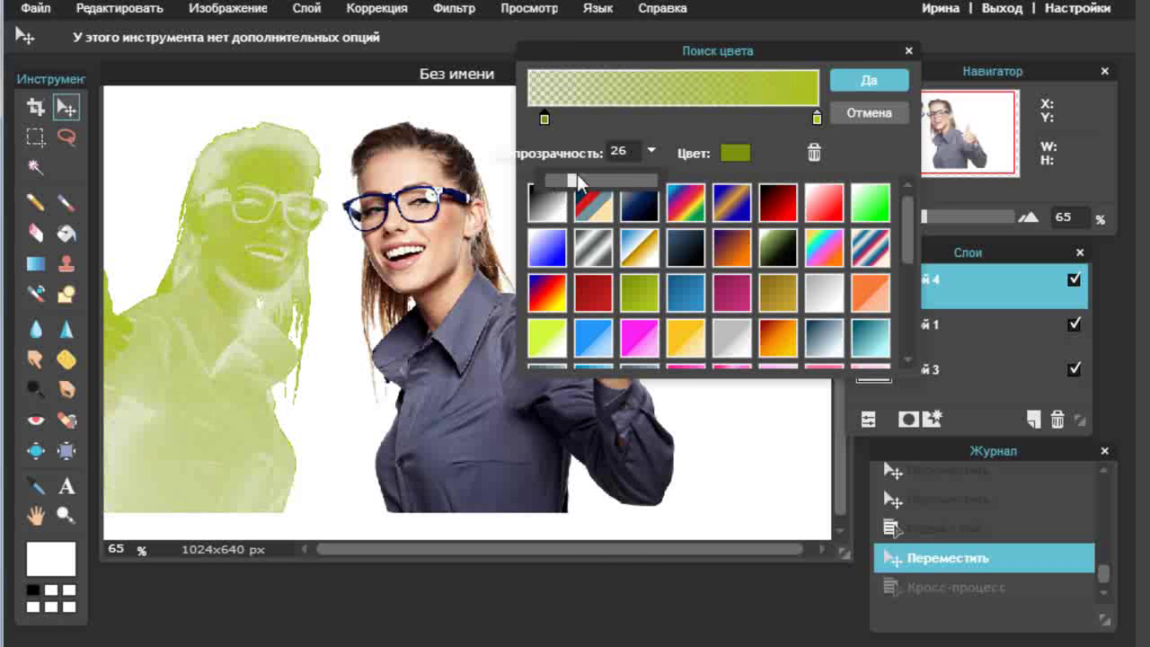
{"action": "left_click", "coordinate": [652, 151]}
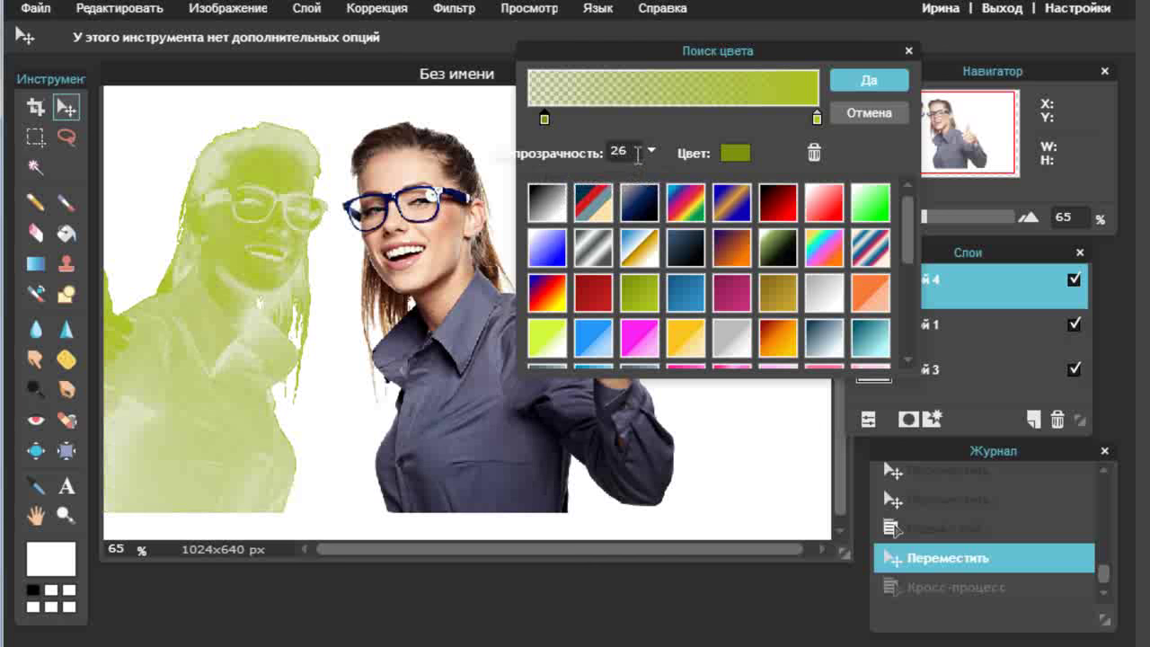
{"action": "left_click", "coordinate": [650, 150]}
{"action": "left_click_drag", "start_coordinate": [571, 182], "coordinate": [593, 179]}
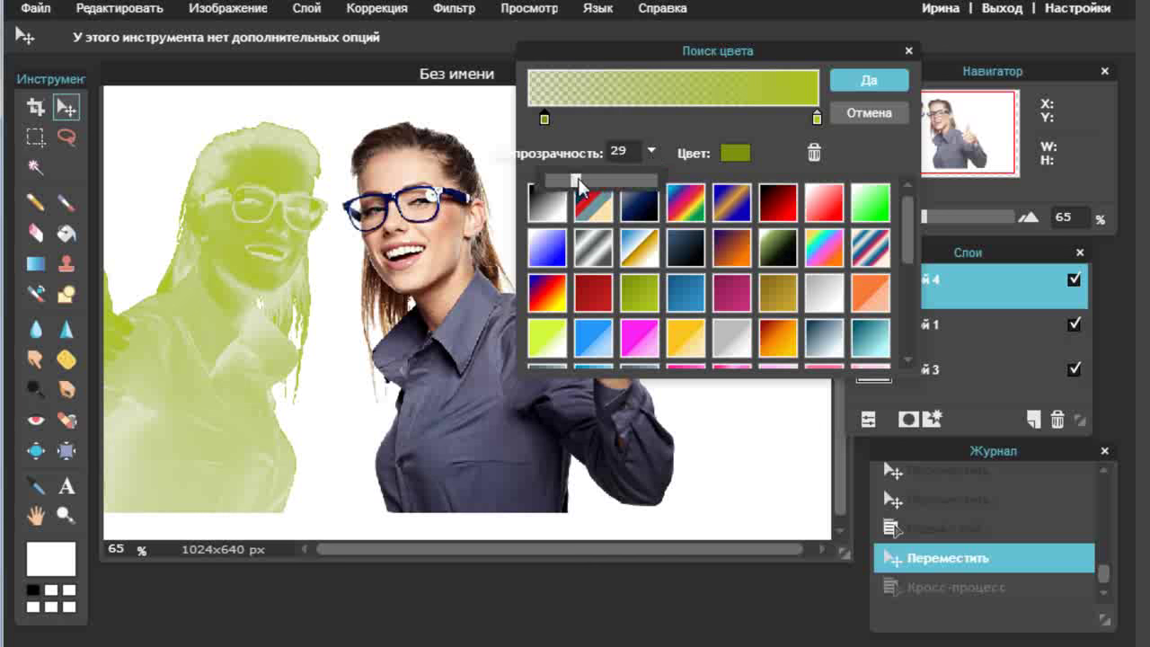
{"action": "left_click", "coordinate": [549, 119]}
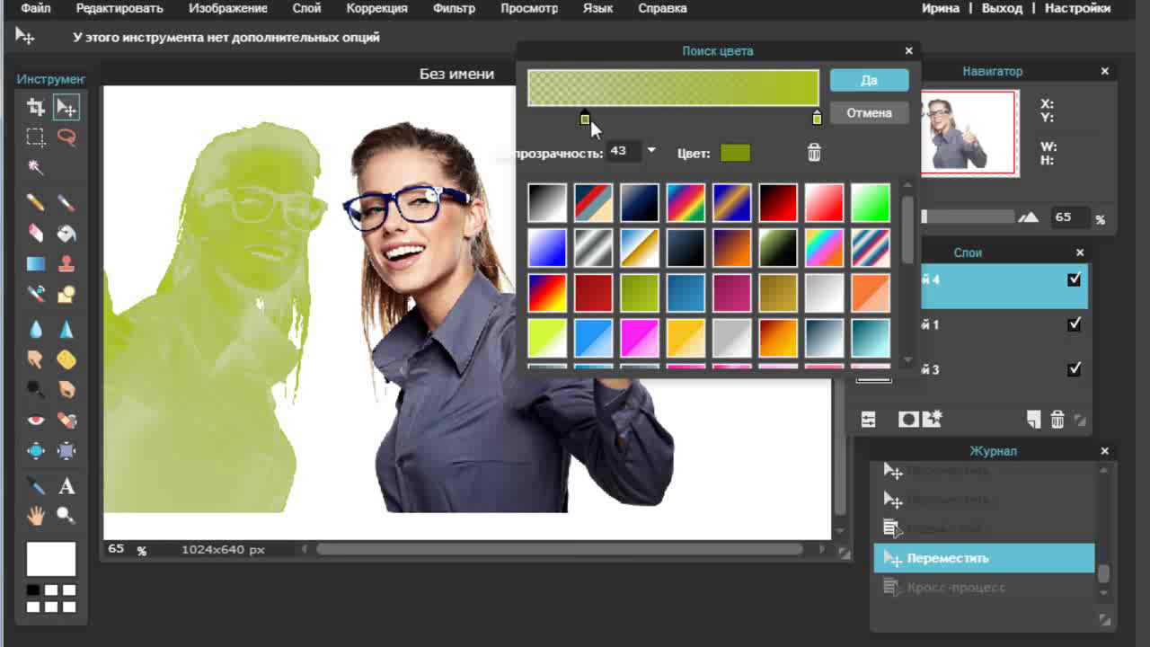
{"action": "mouse_move", "coordinate": [629, 124]}
{"action": "left_mouse_down"}
{"action": "mouse_move", "coordinate": [662, 124]}
{"action": "mouse_move", "coordinate": [574, 111]}
{"action": "left_mouse_up"}
{"action": "left_click", "coordinate": [860, 113]}
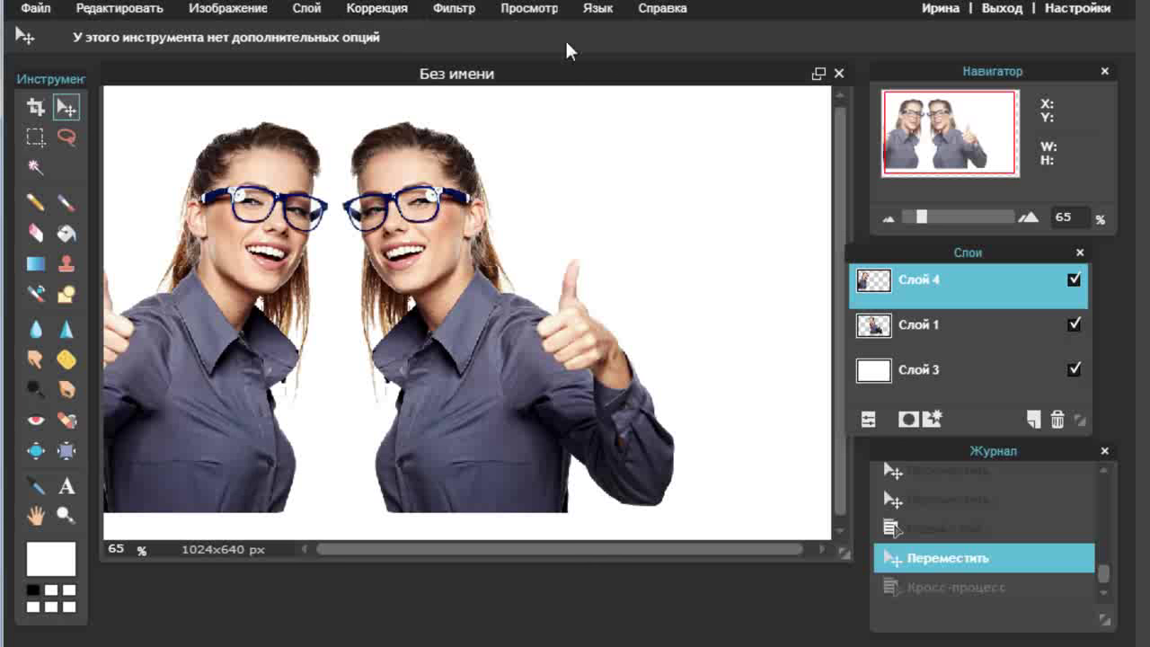
Step: Set Слой 4 opacity to 96 and try the Difference and Screen blend modes
{"action": "left_click", "coordinate": [868, 420]}
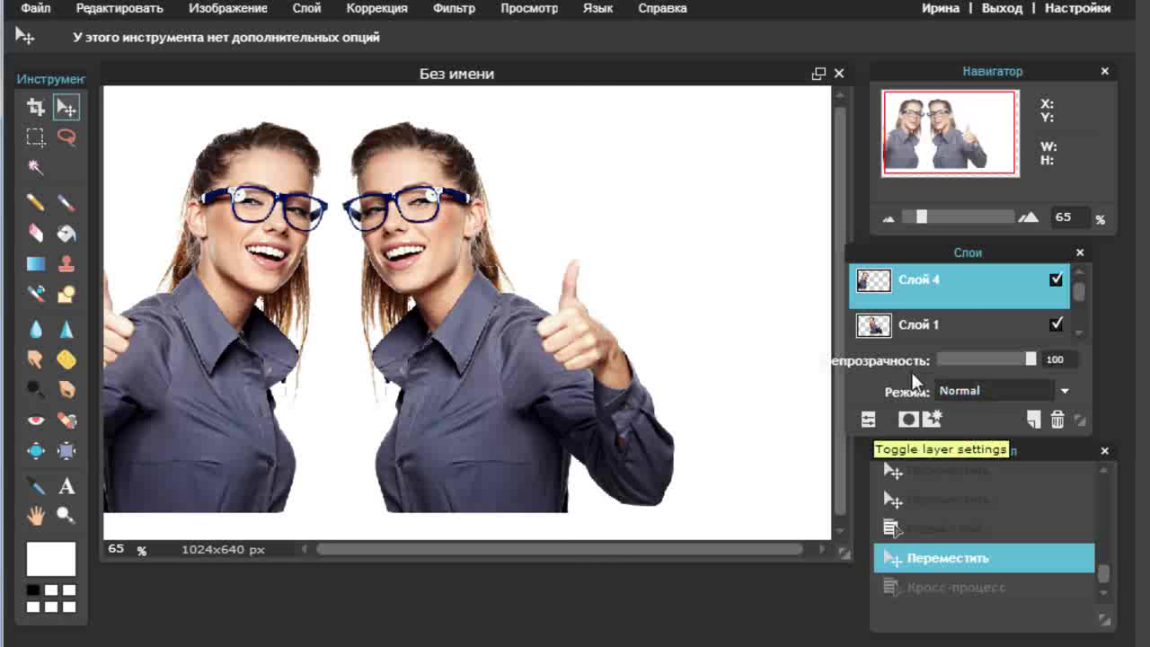
{"action": "mouse_move", "coordinate": [1031, 360]}
{"action": "left_mouse_down"}
{"action": "mouse_move", "coordinate": [989, 361]}
{"action": "mouse_move", "coordinate": [1027, 358]}
{"action": "left_mouse_up"}
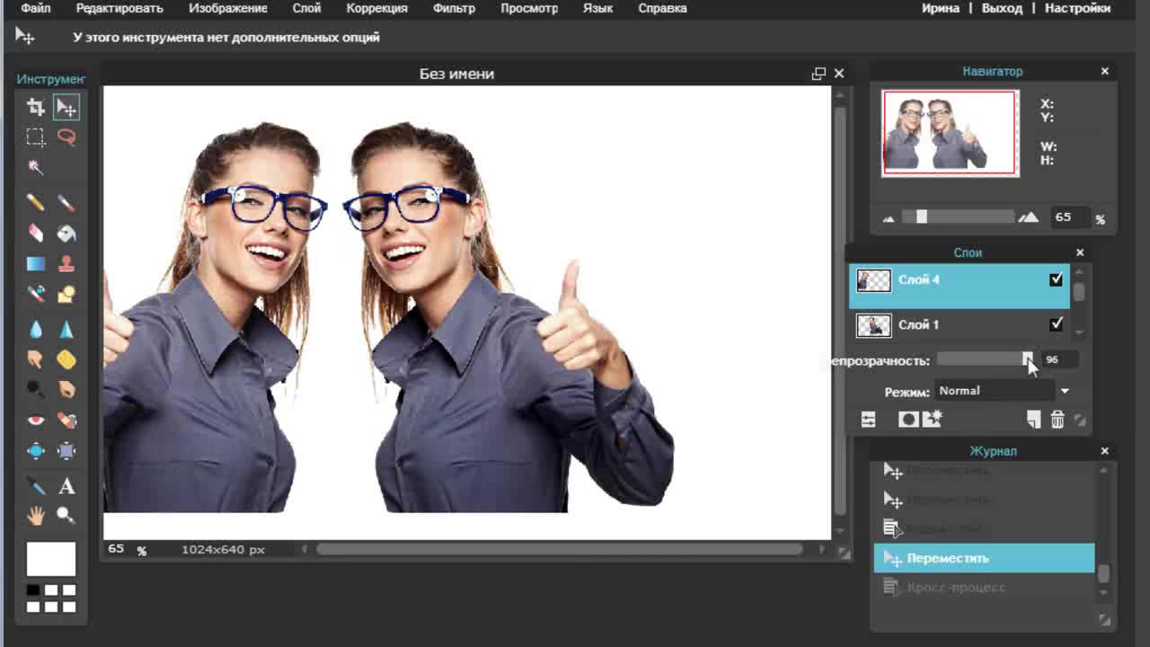
{"action": "left_click", "coordinate": [1066, 391]}
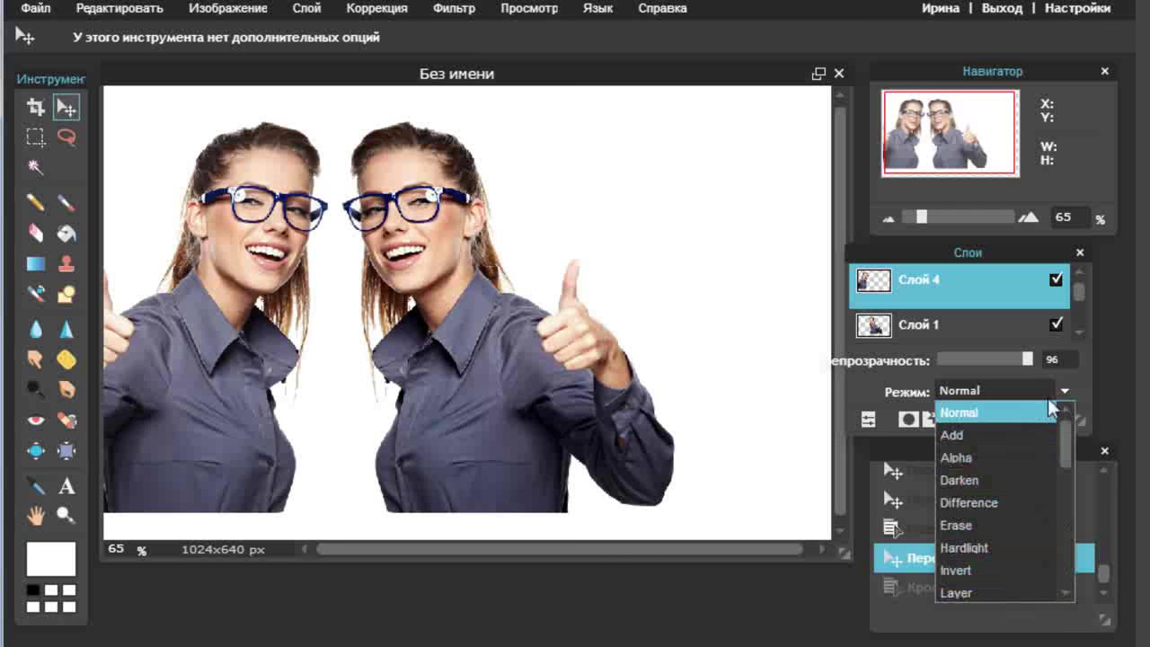
{"action": "left_click", "coordinate": [1024, 503]}
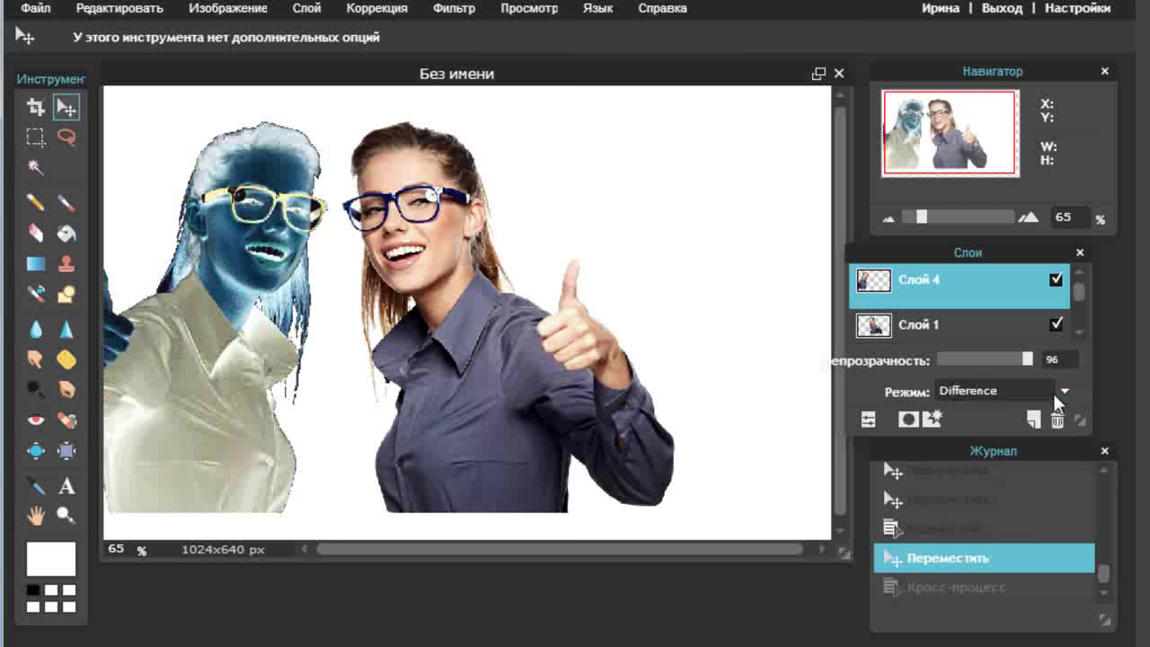
{"action": "left_click", "coordinate": [1063, 393]}
{"action": "left_click_drag", "start_coordinate": [1064, 440], "coordinate": [1067, 562]}
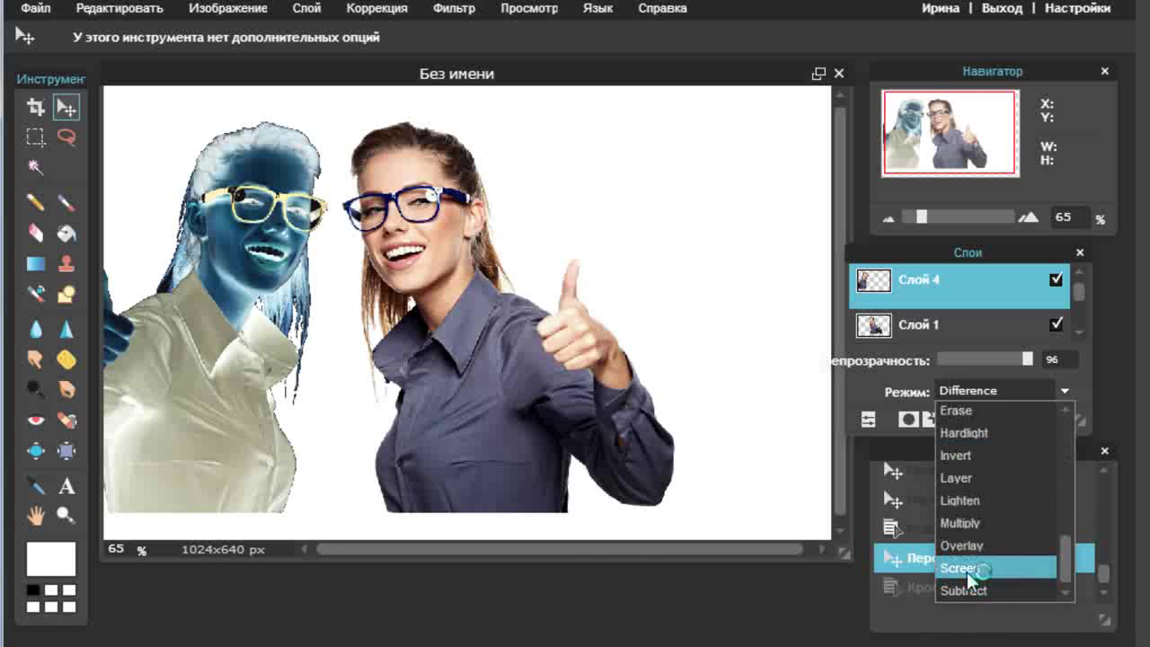
{"action": "left_click", "coordinate": [965, 568]}
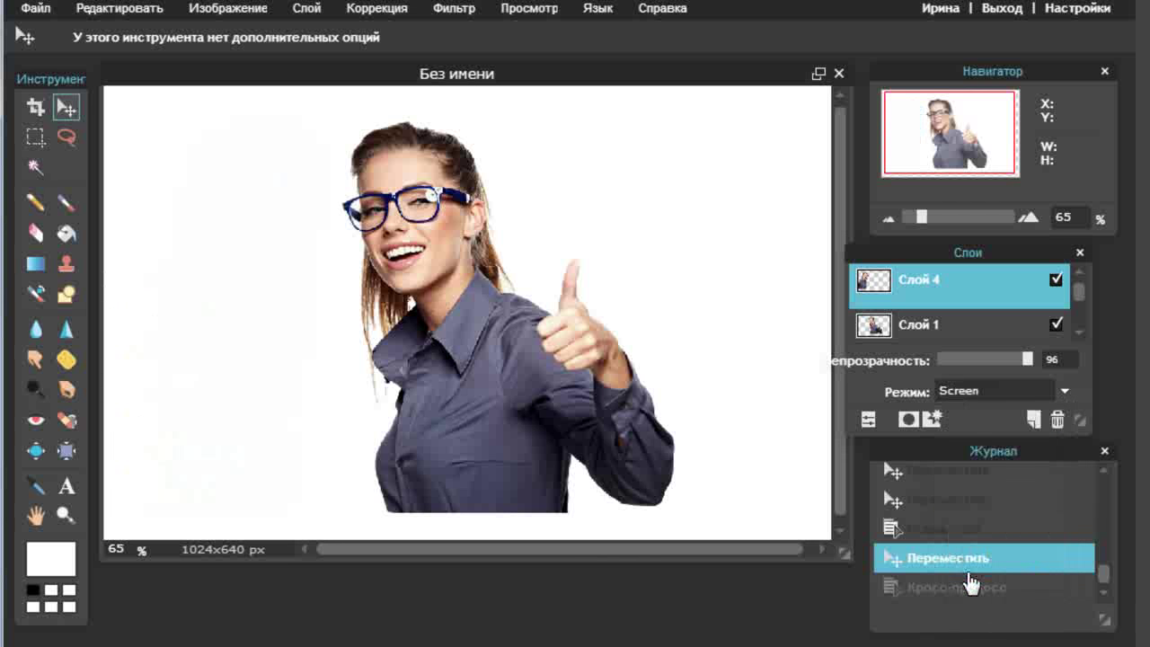
Step: Cycle through Multiply, Layer and Hardlight blend modes, settling on Erase
{"action": "left_click", "coordinate": [1063, 391]}
{"action": "left_click", "coordinate": [991, 528]}
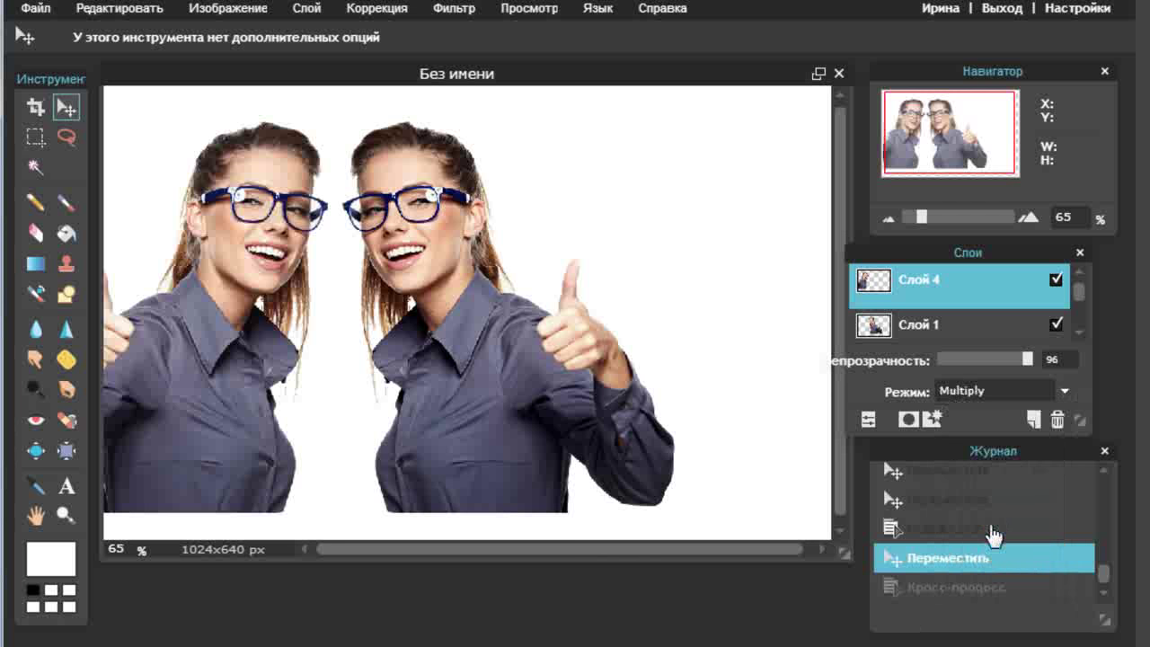
{"action": "left_click", "coordinate": [1063, 392]}
{"action": "left_click", "coordinate": [982, 479]}
{"action": "left_click", "coordinate": [1064, 390]}
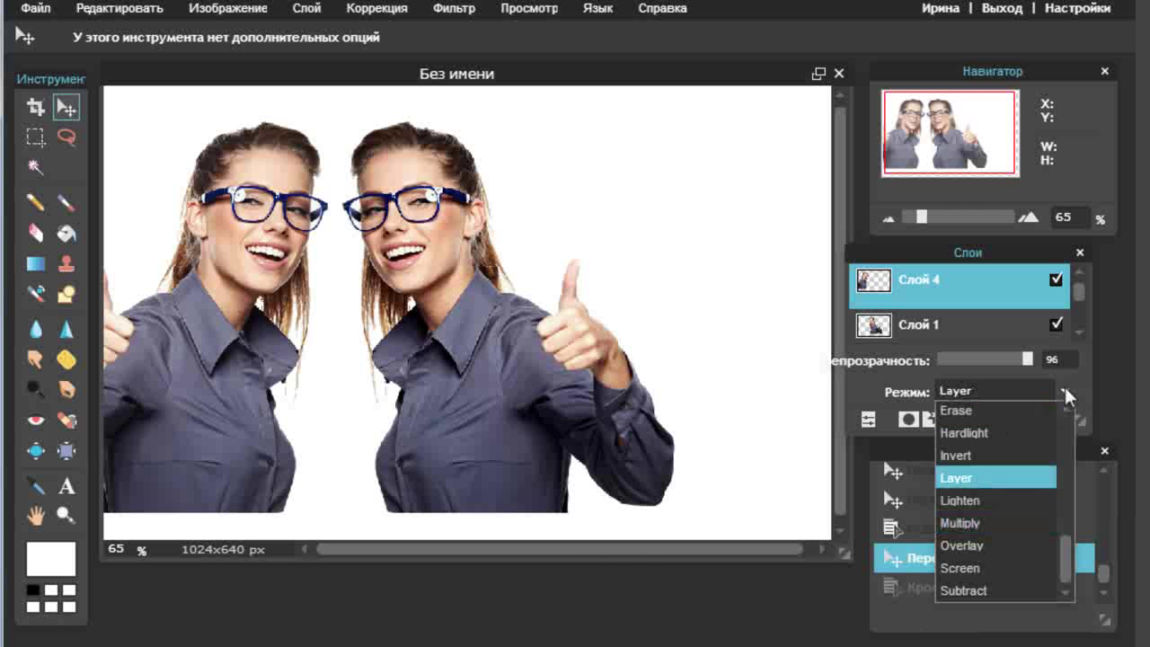
{"action": "left_click", "coordinate": [989, 432]}
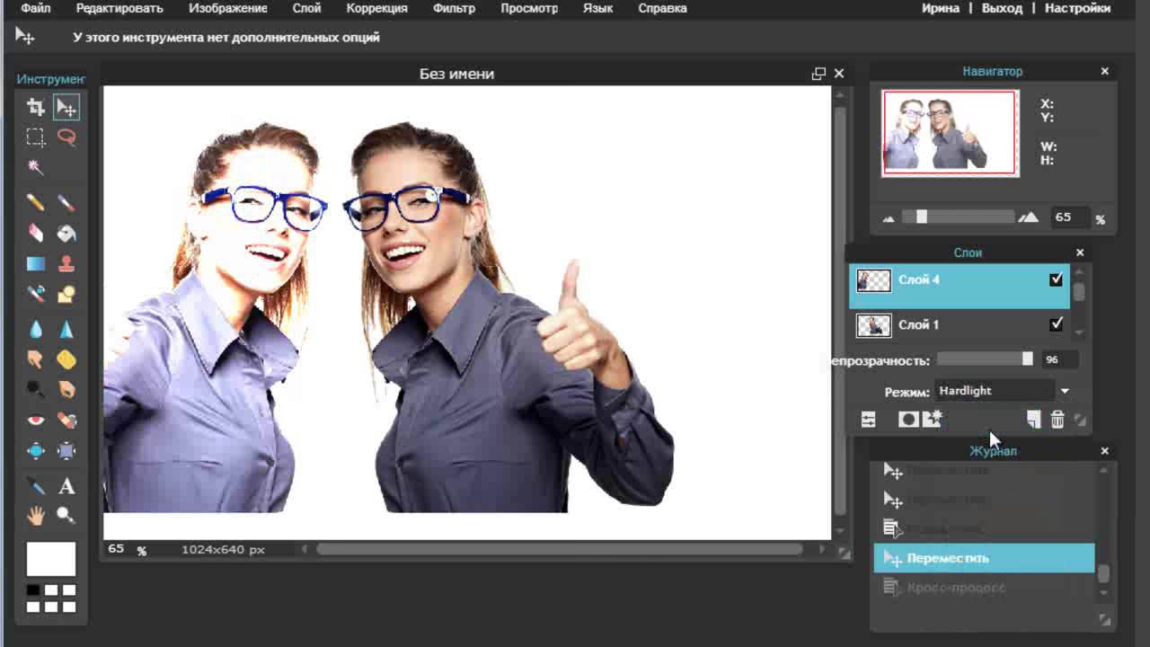
{"action": "left_click", "coordinate": [1064, 392]}
{"action": "left_click", "coordinate": [1033, 405]}
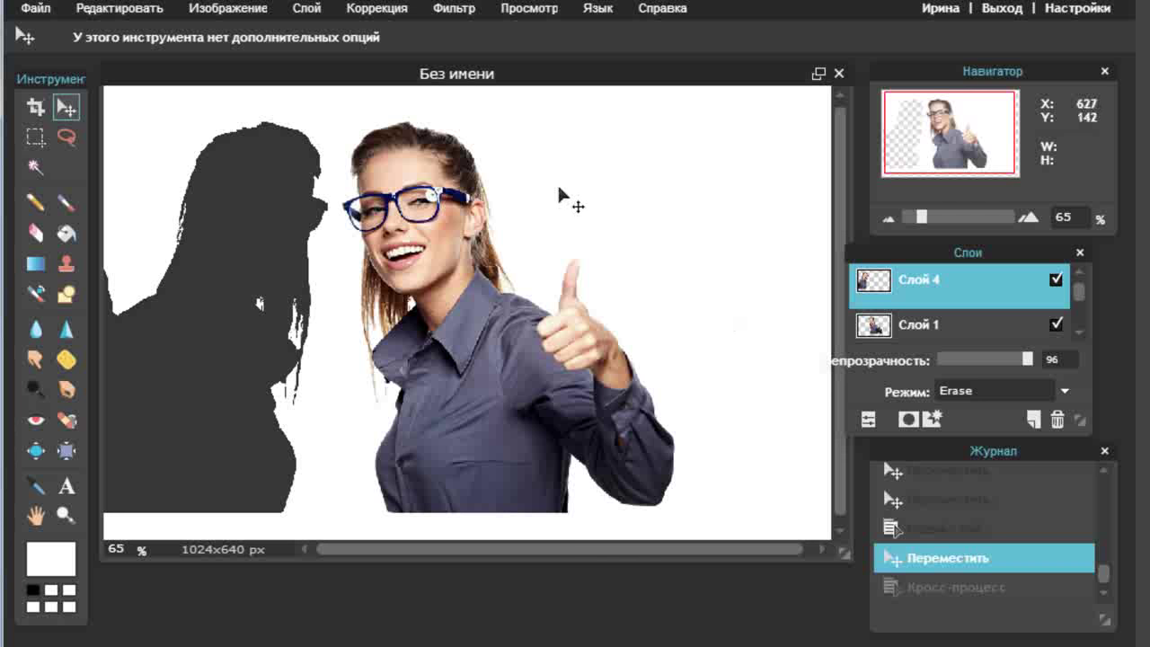
Step: Open the Коррекция menu to show the colour correction commands
{"action": "left_click", "coordinate": [383, 9]}
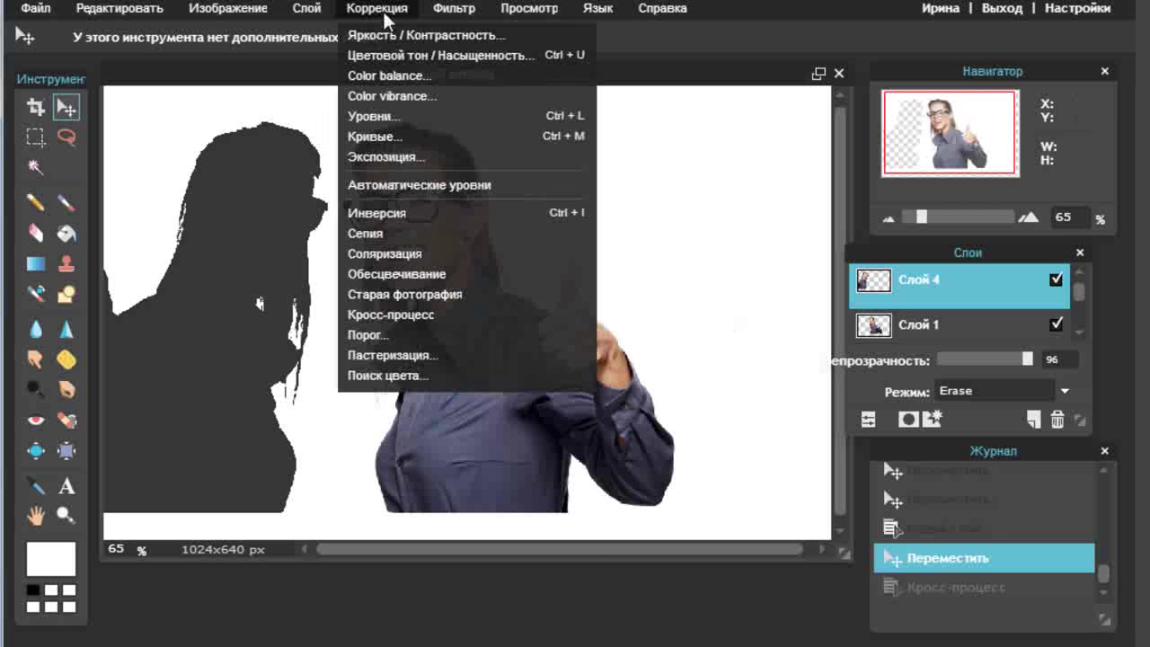